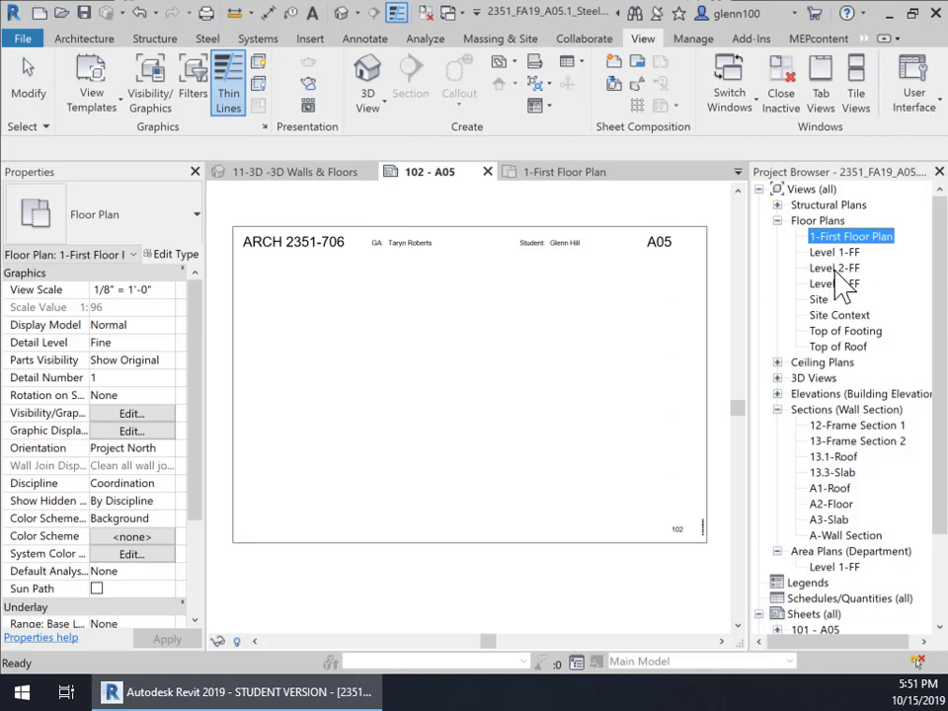
- Duplicate the Level 2-FF floor plan view with its detailing
click(834, 268)
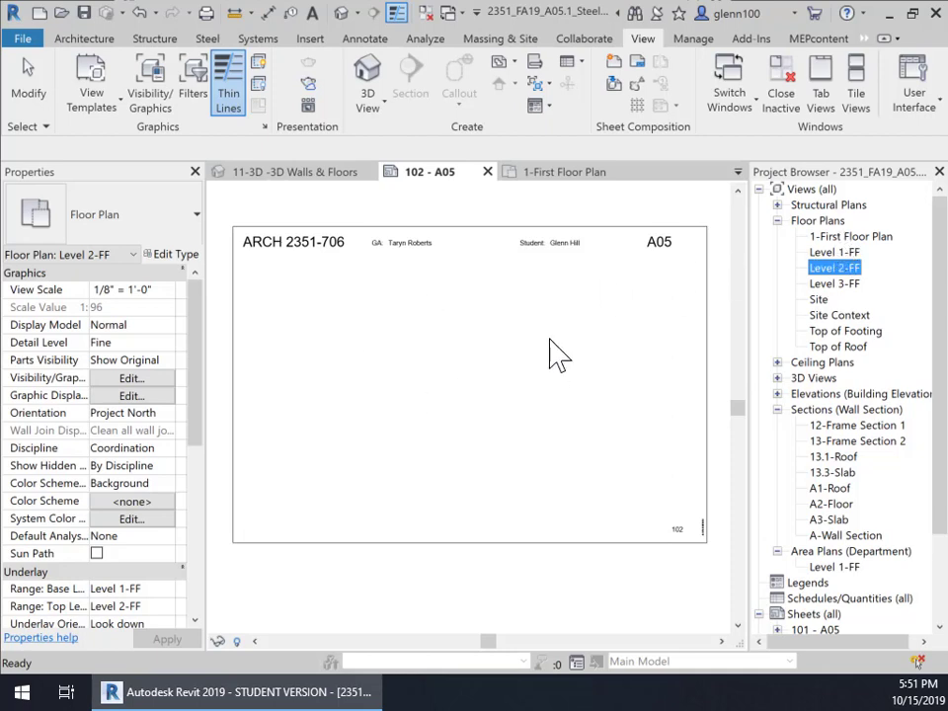
click(835, 238)
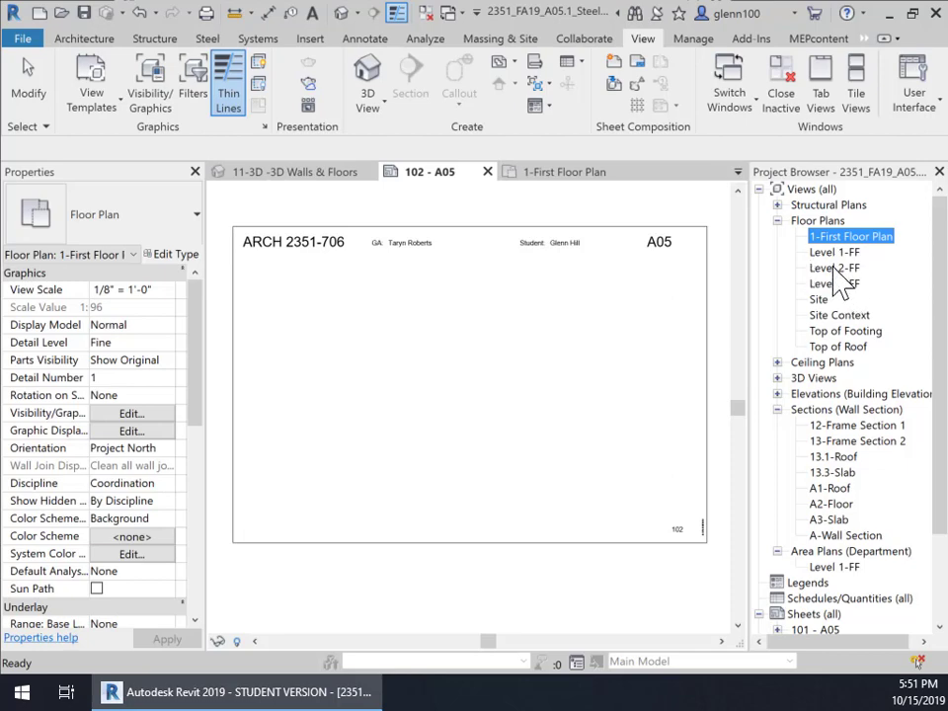
click(835, 268)
right_click(835, 267)
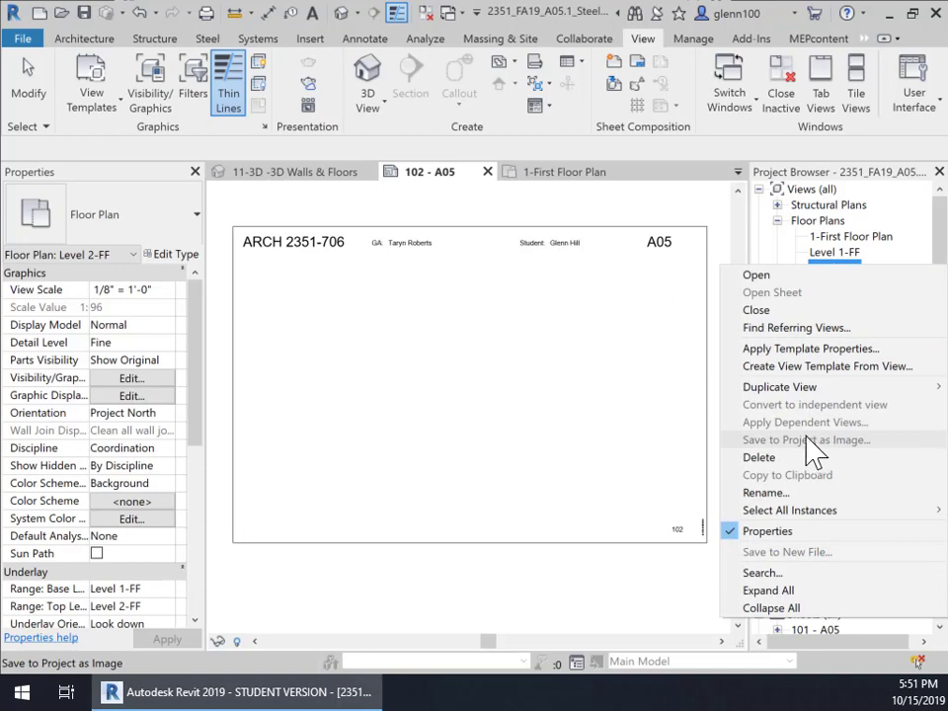
mouse_move(755, 388)
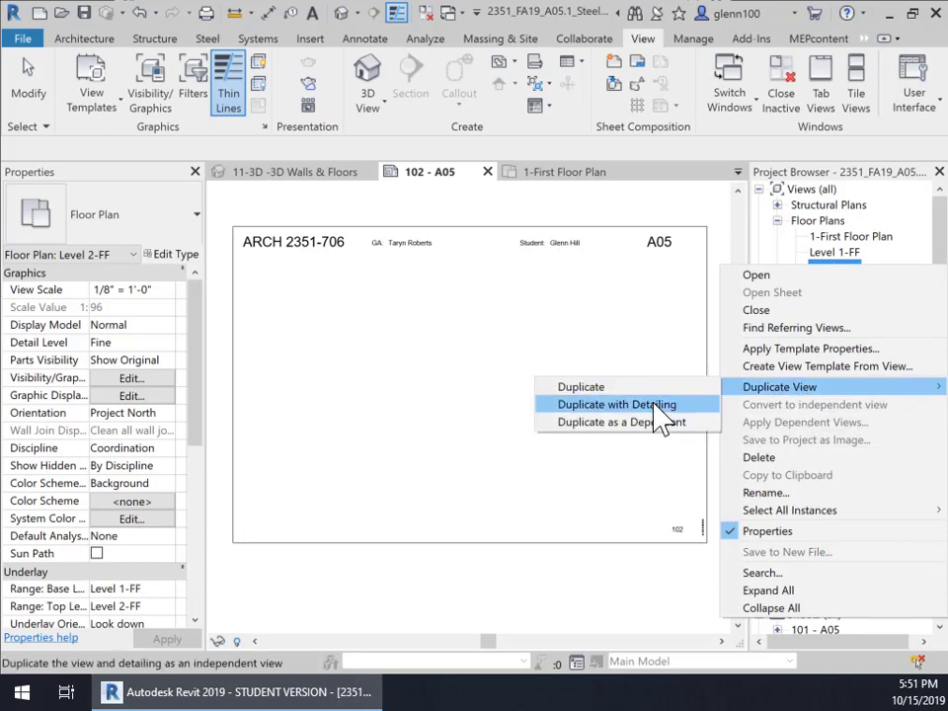
click(653, 404)
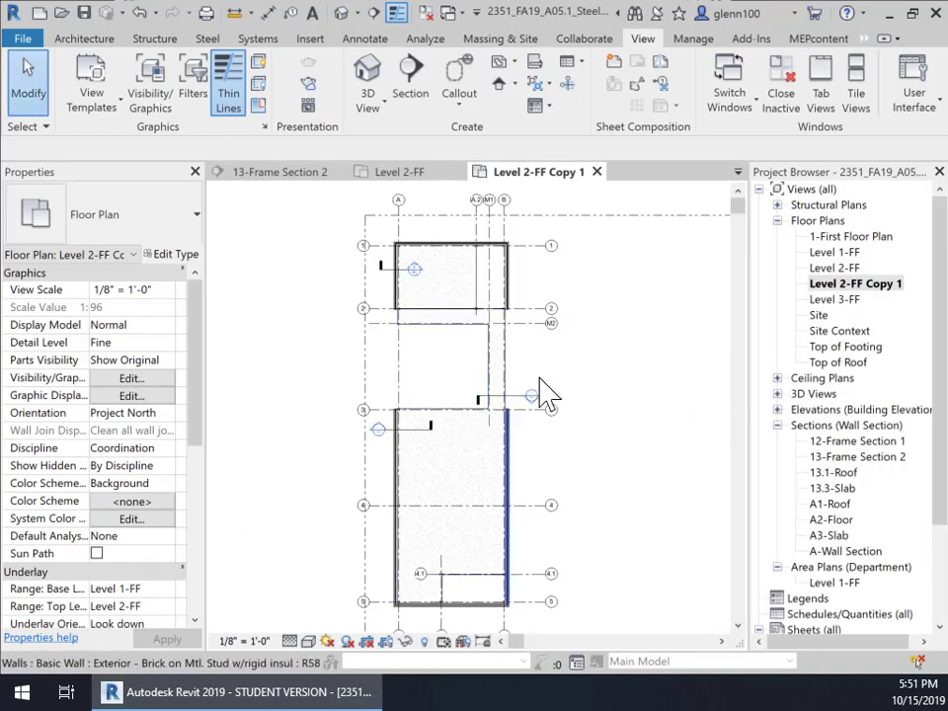
- Hide the rectangular site property line element in the Level 2-FF Copy 1 view
scroll(423, 317, up, 2)
middle_drag(498, 339, 433, 406)
scroll(426, 385, down, 3)
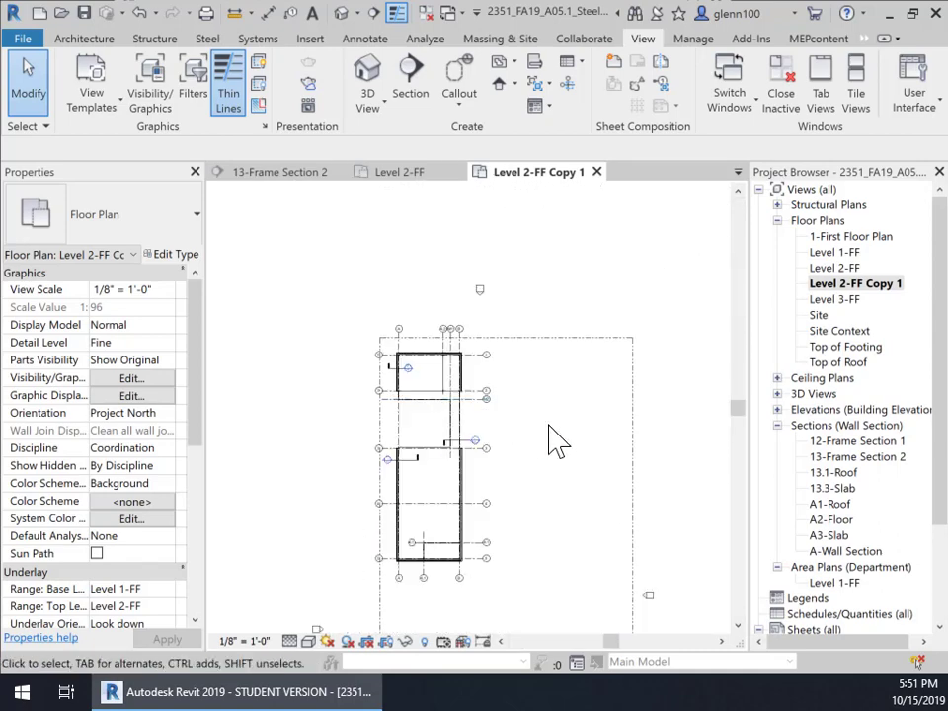
middle_drag(550, 440, 593, 326)
scroll(561, 355, down, 2)
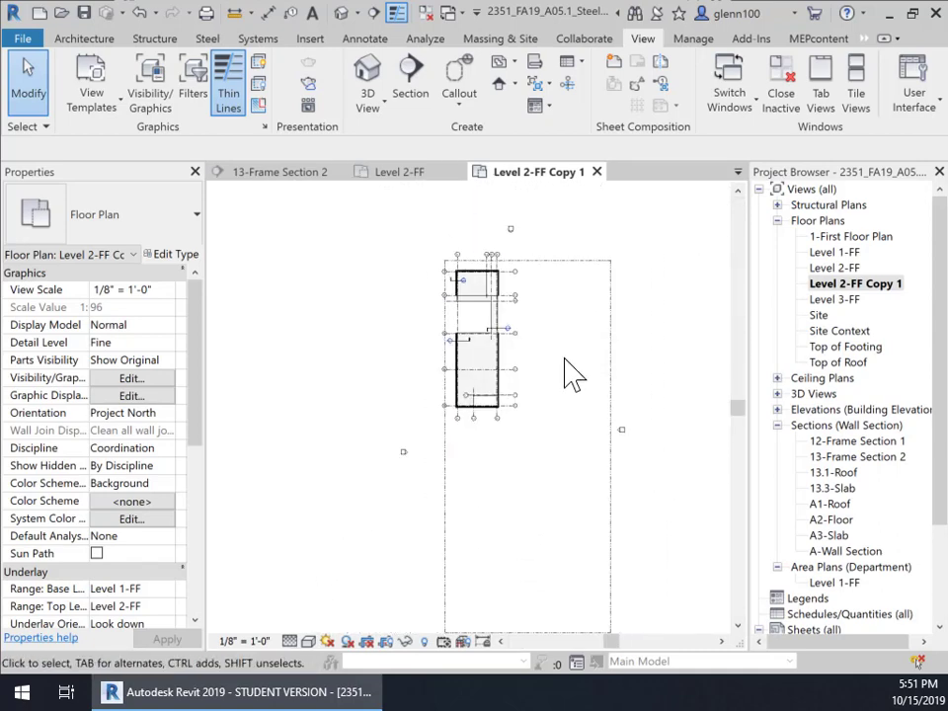
click(612, 385)
right_click(612, 384)
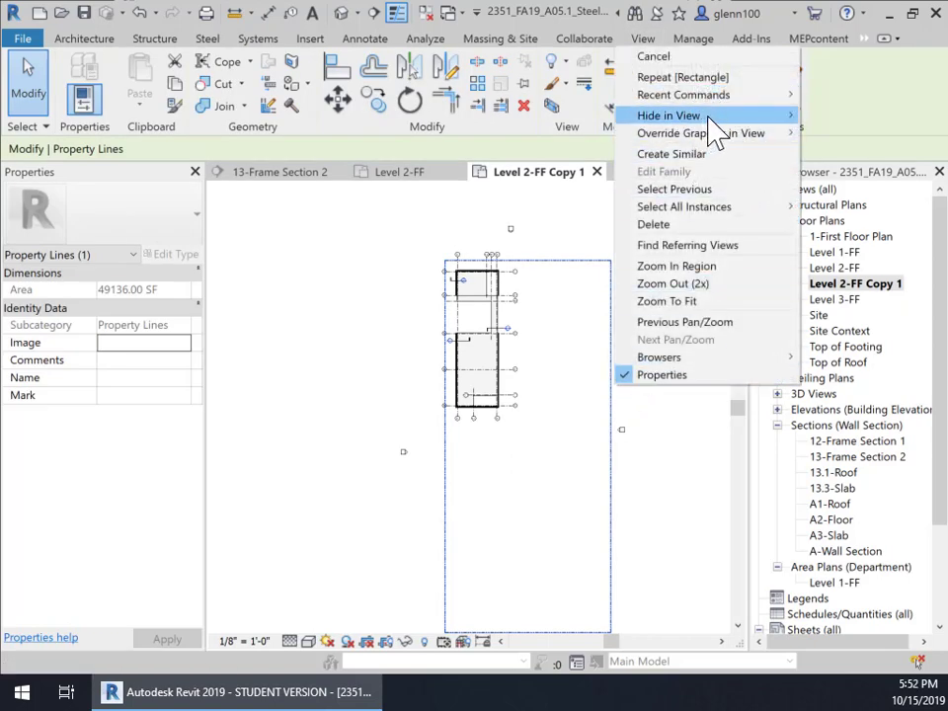
mouse_move(761, 116)
click(839, 117)
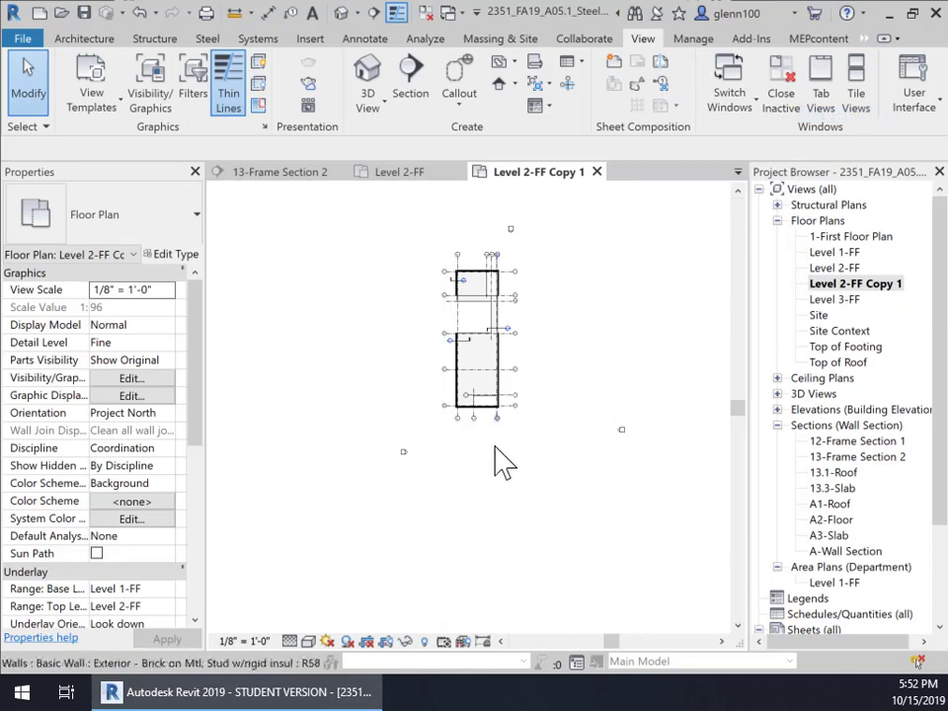
- Hide the building elevation markers by category in the duplicated plan view
scroll(491, 479, up, 2)
scroll(484, 481, down, 2)
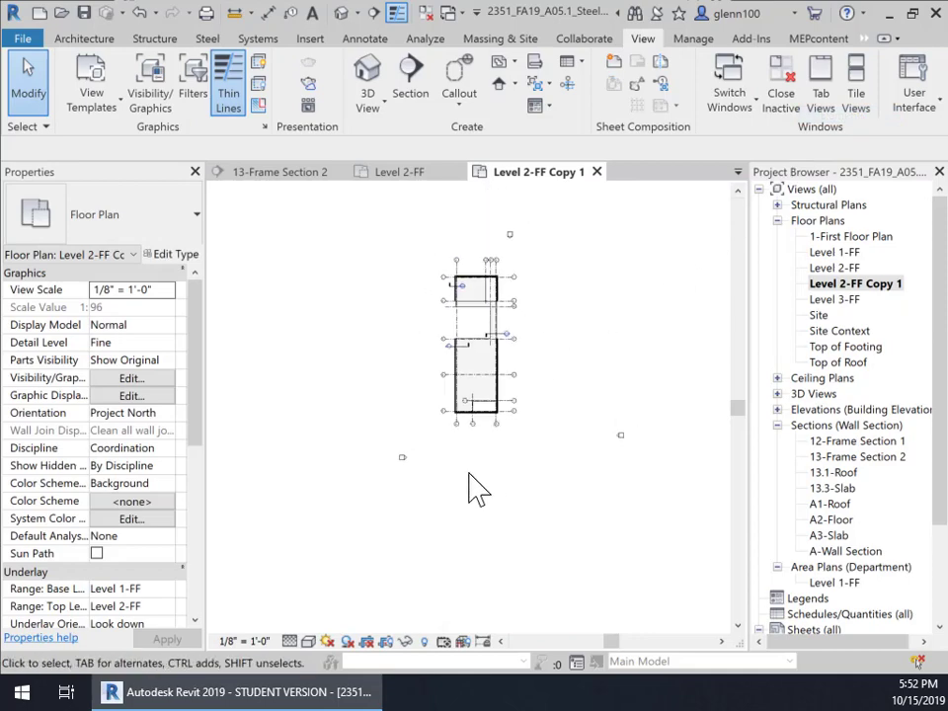
click(401, 460)
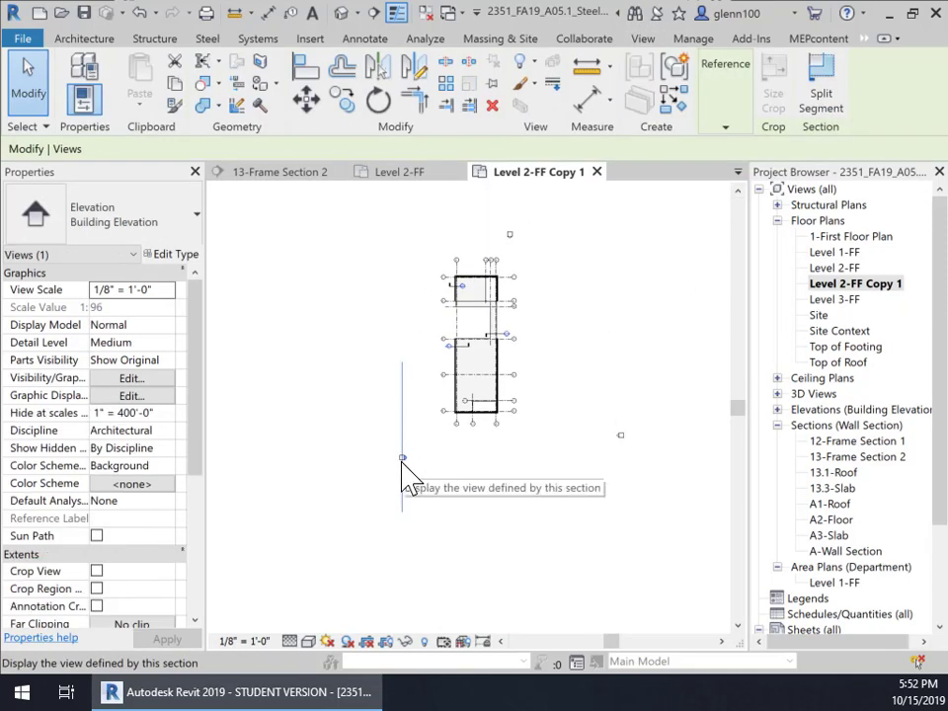
right_click(402, 474)
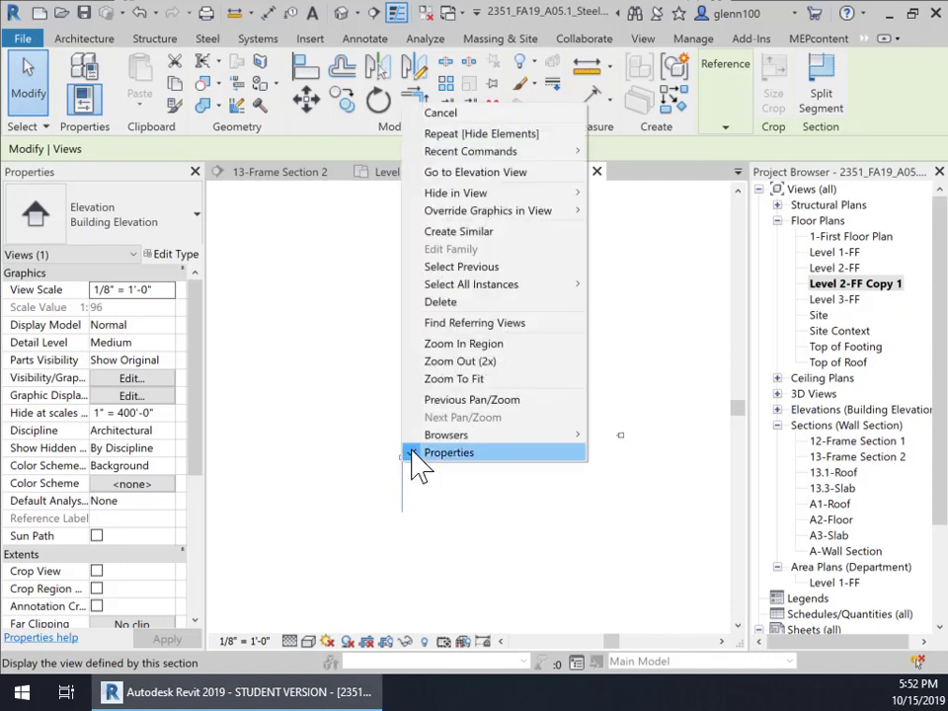
mouse_move(506, 197)
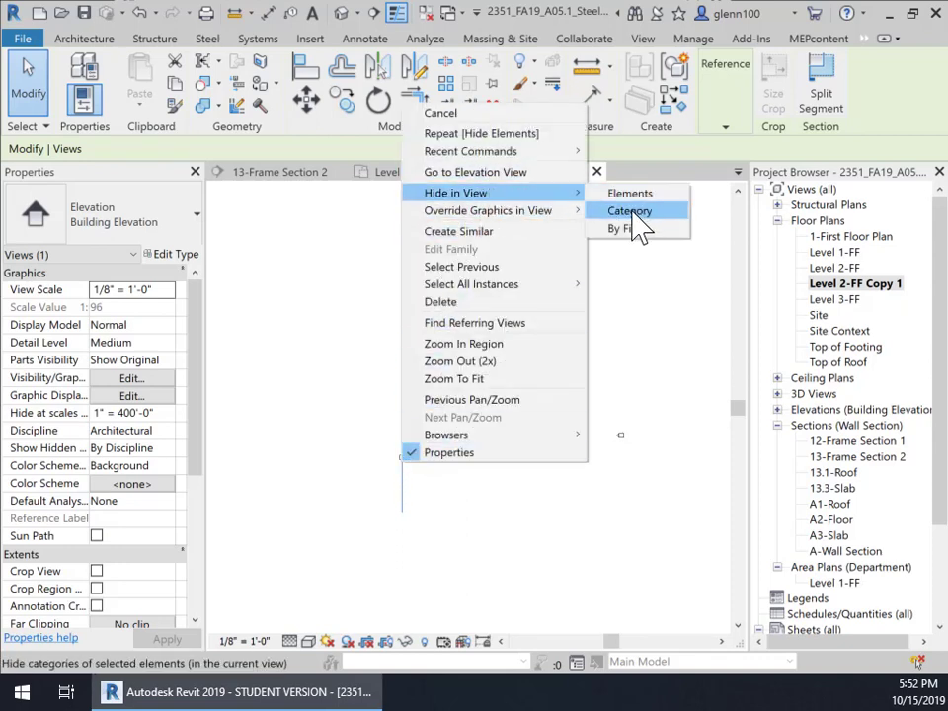
click(636, 212)
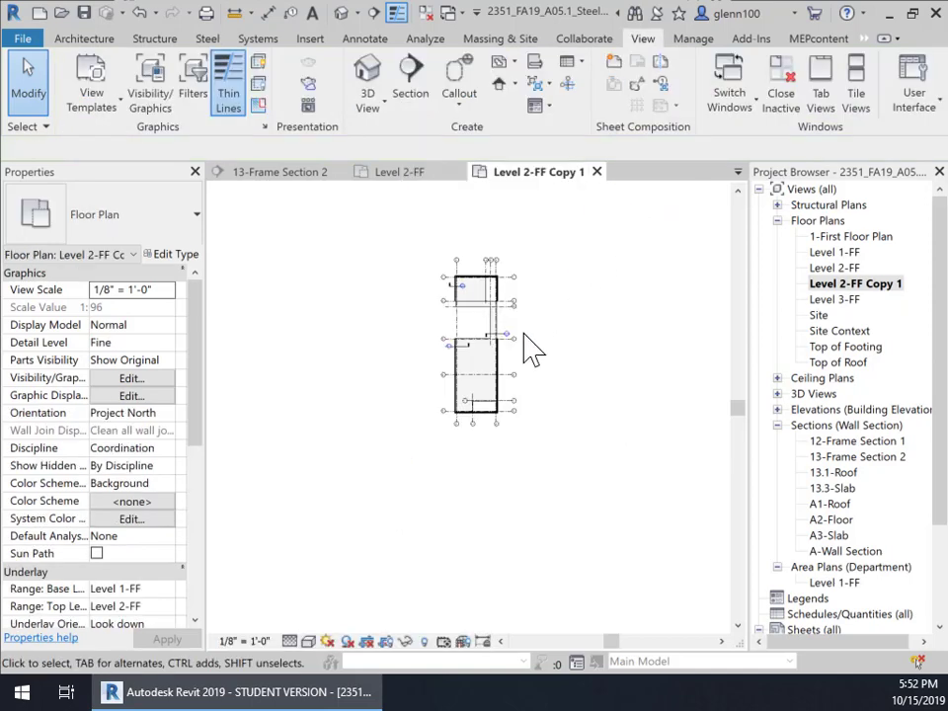
- Show the crop region and pull its lower, right and upper edges in closely around the building plan and its grid bubbles
scroll(498, 375, up, 4)
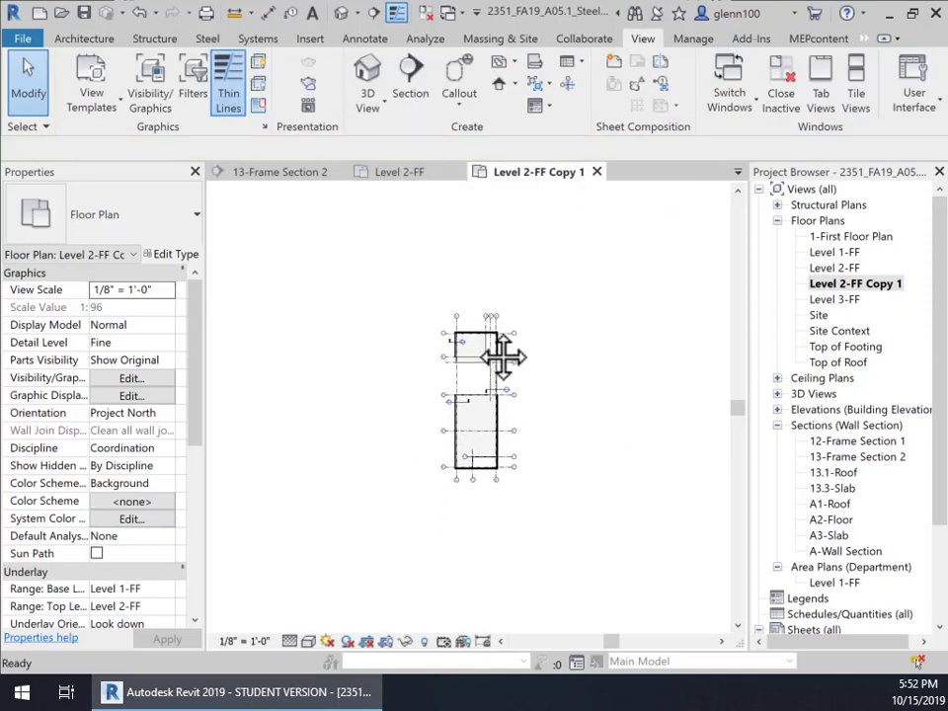
click(390, 643)
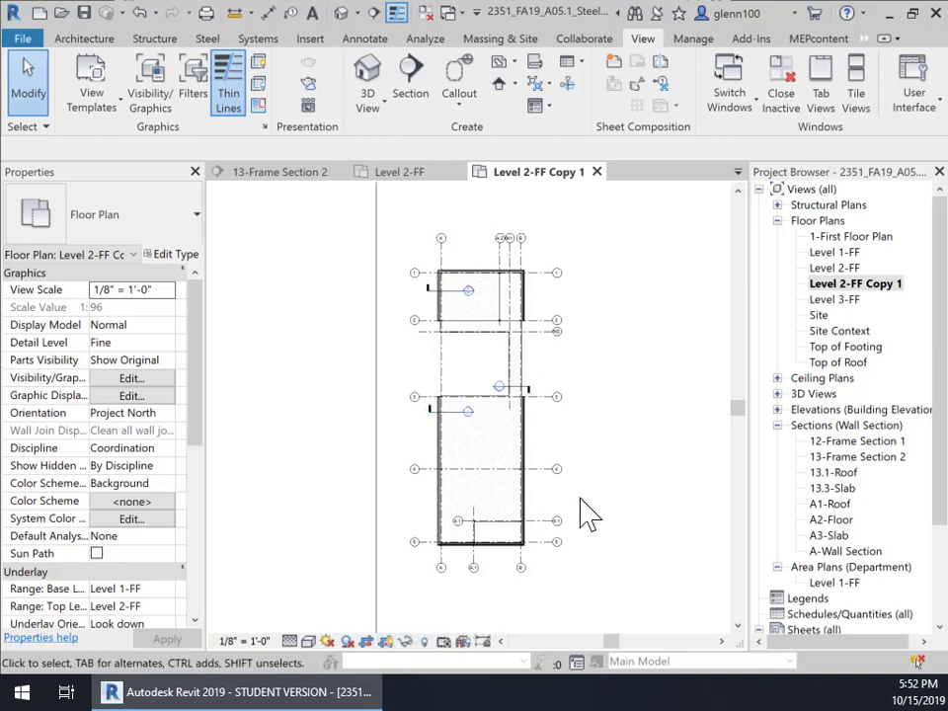
scroll(596, 495, down, 4)
middle_drag(610, 489, 599, 335)
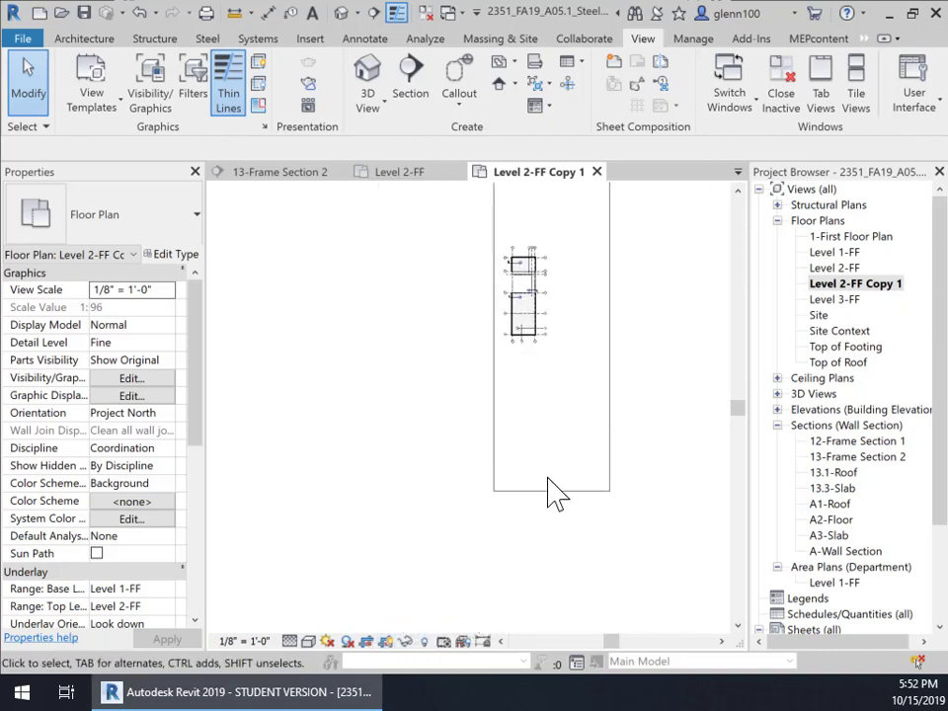
click(556, 492)
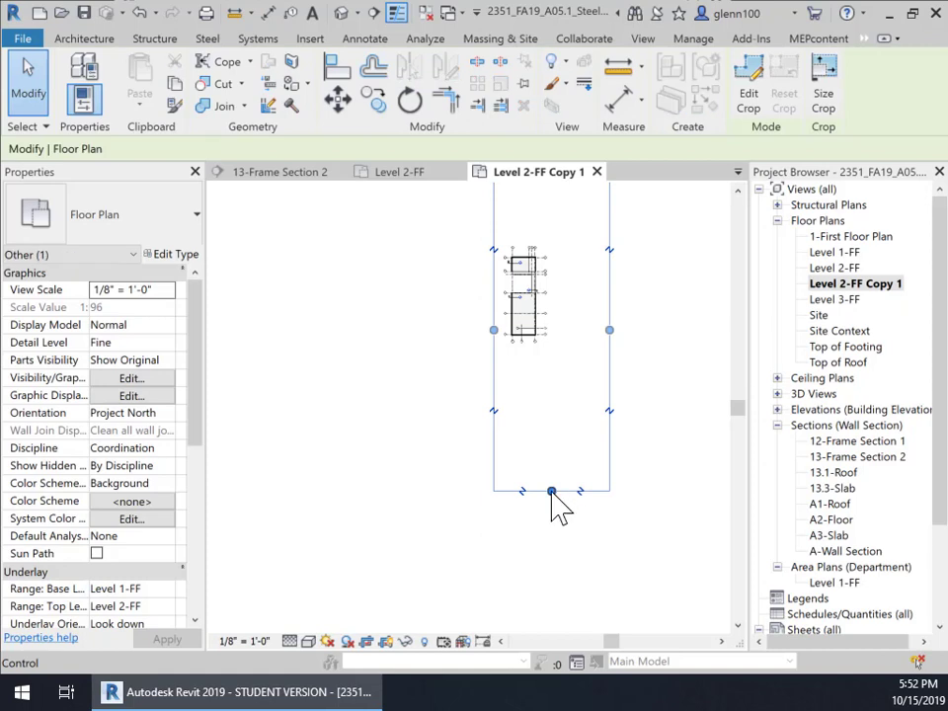
drag(552, 490, 550, 345)
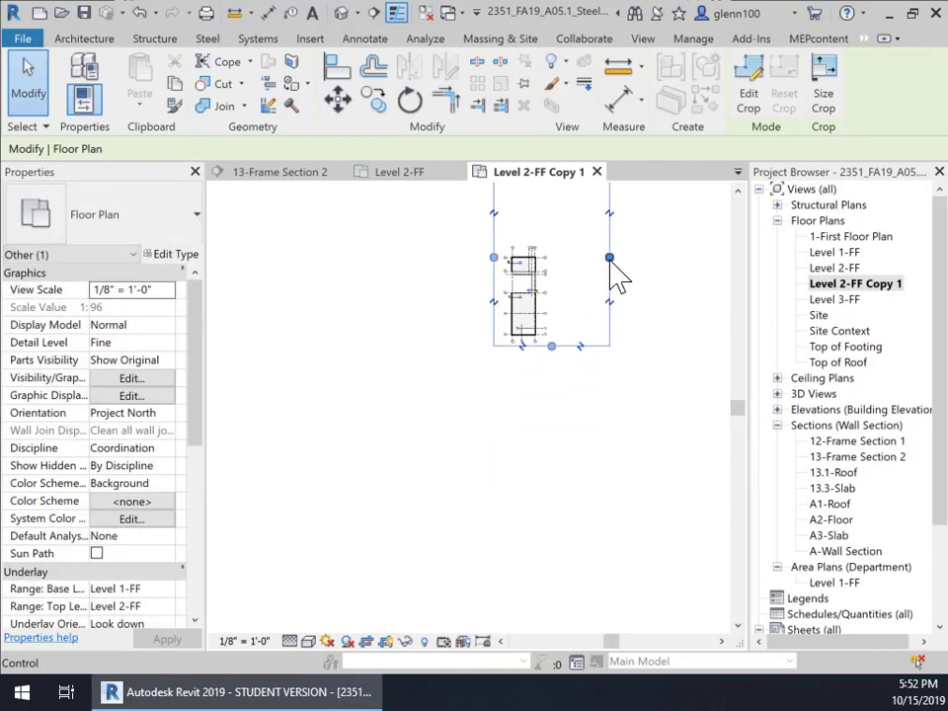
drag(609, 257, 559, 254)
middle_drag(559, 254, 513, 390)
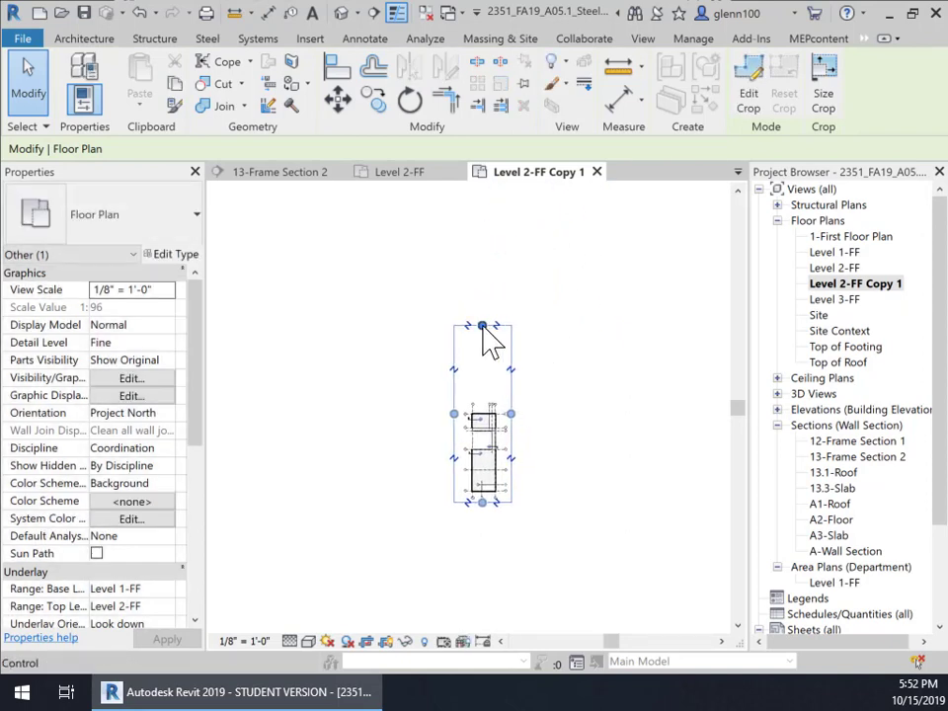
drag(485, 329, 482, 400)
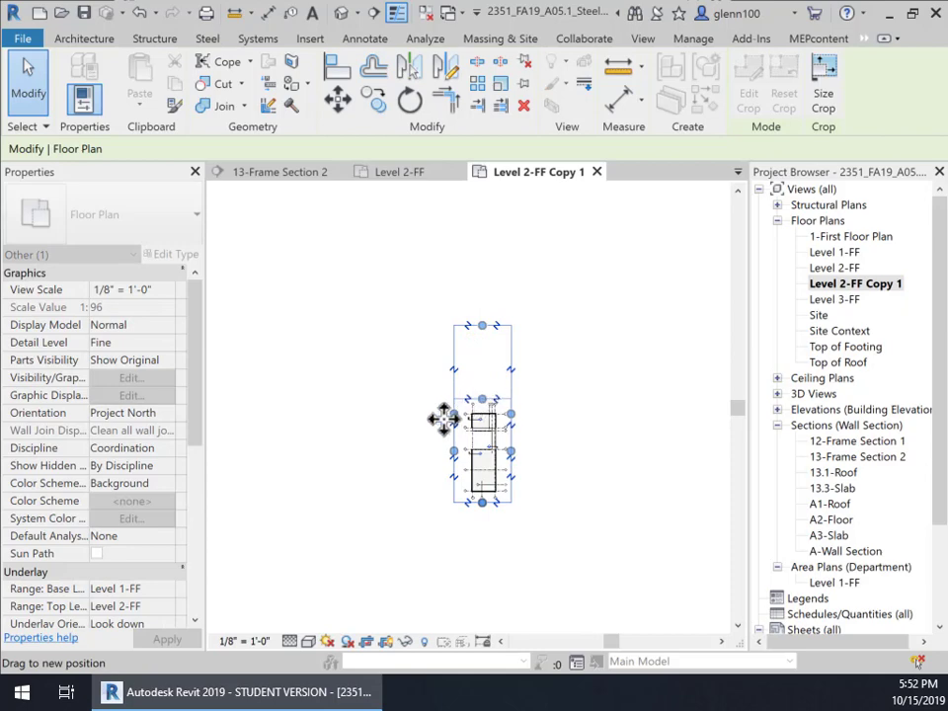
click(444, 419)
- Hide the crop region boundary in the Level 2-FF Copy 1 view
scroll(504, 463, up, 3)
scroll(553, 441, up, 4)
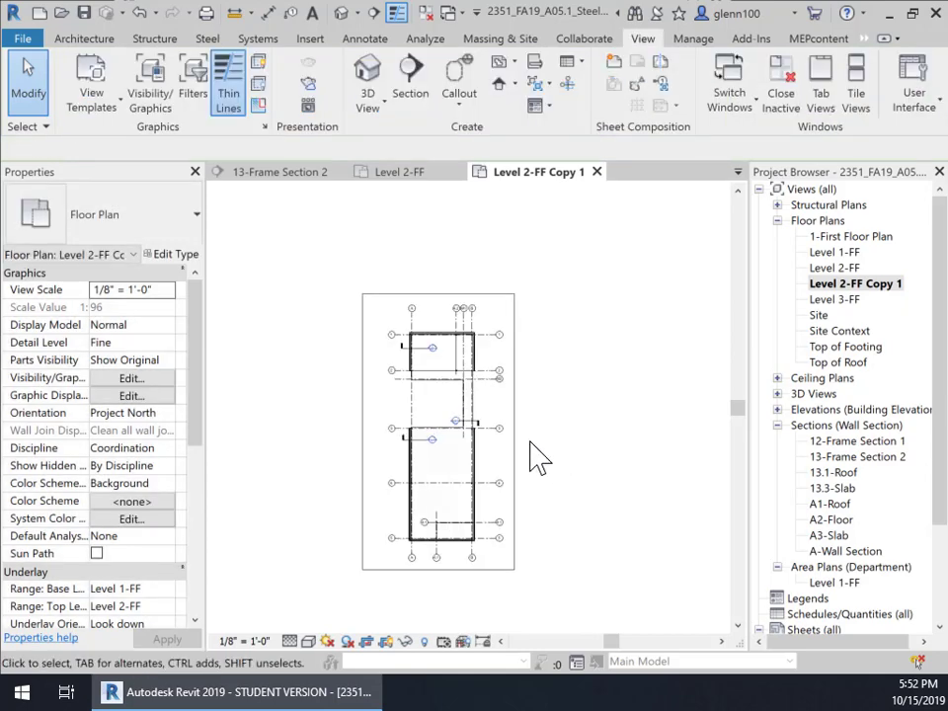
middle_drag(579, 463, 653, 424)
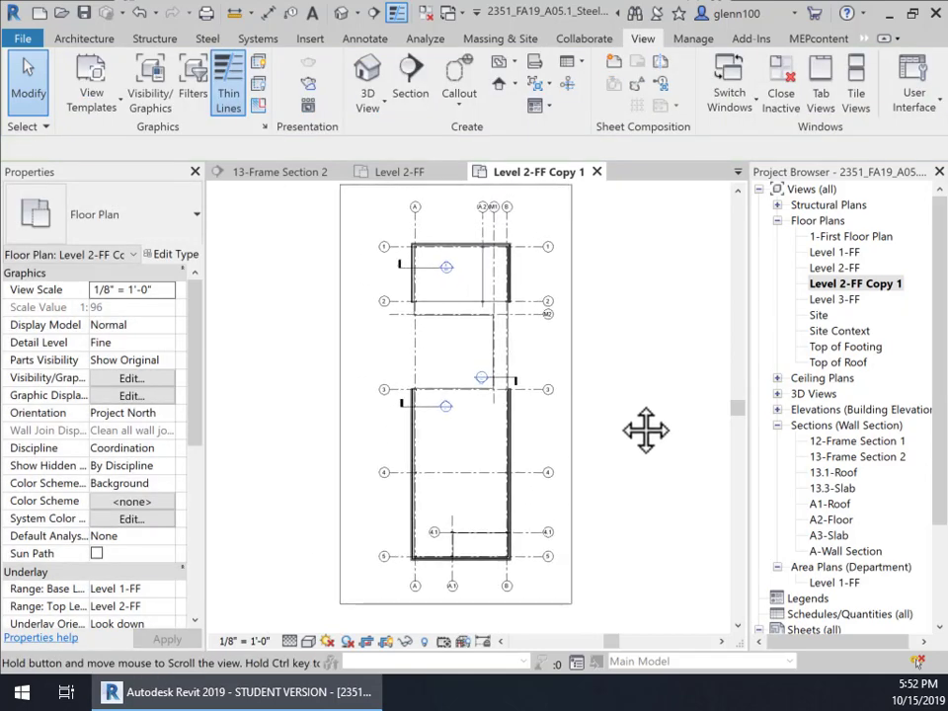
click(387, 640)
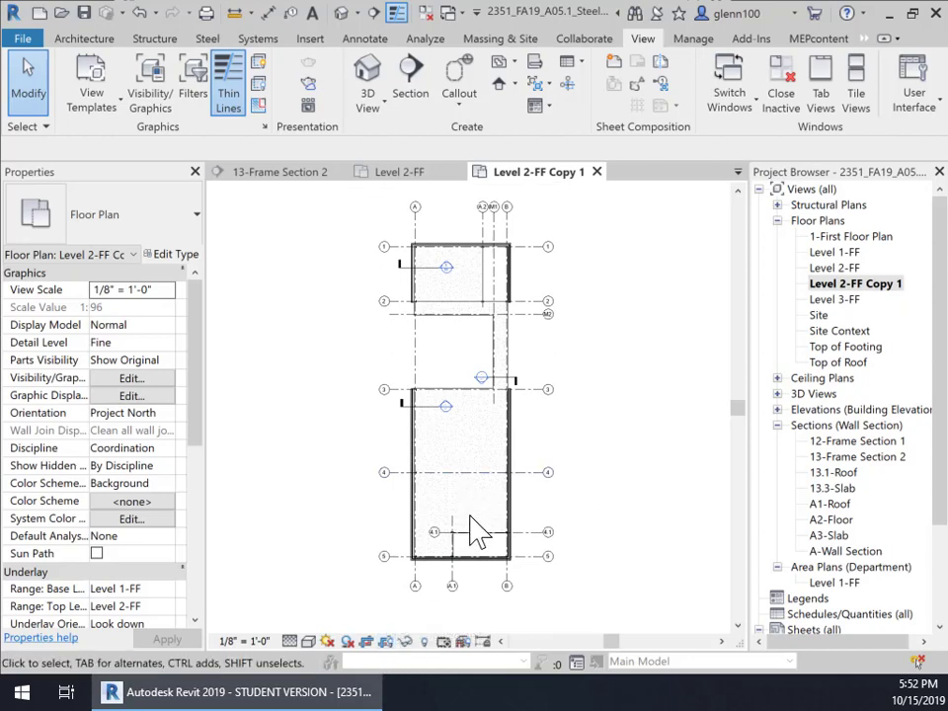
- Swap the head and tail of the 13-Frame Section 2 marker below grid 3, placing the head outside the left wall
scroll(454, 444, up, 2)
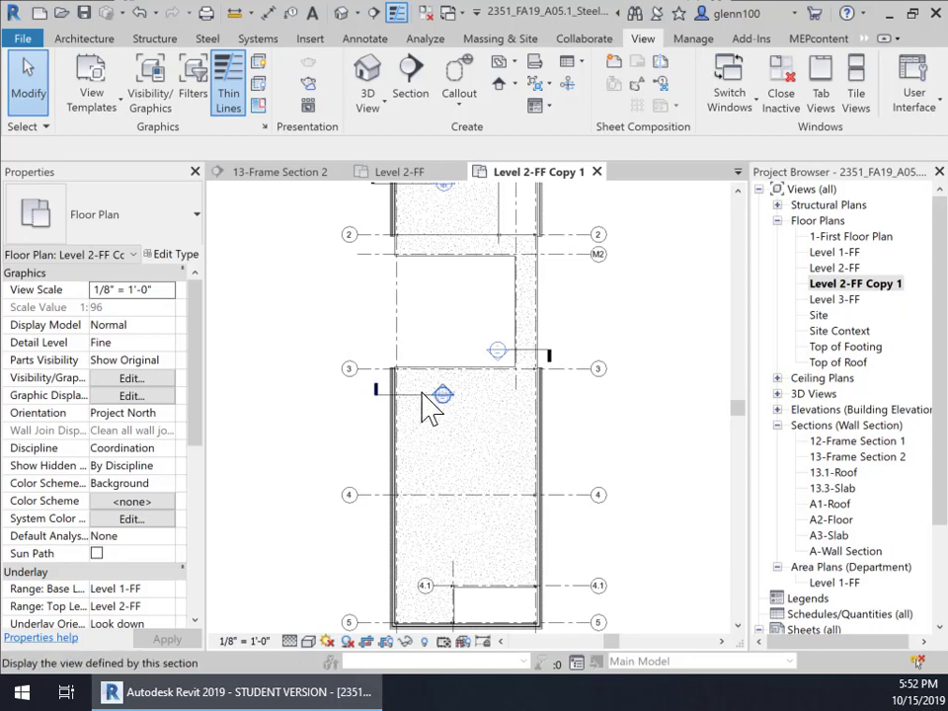
click(424, 395)
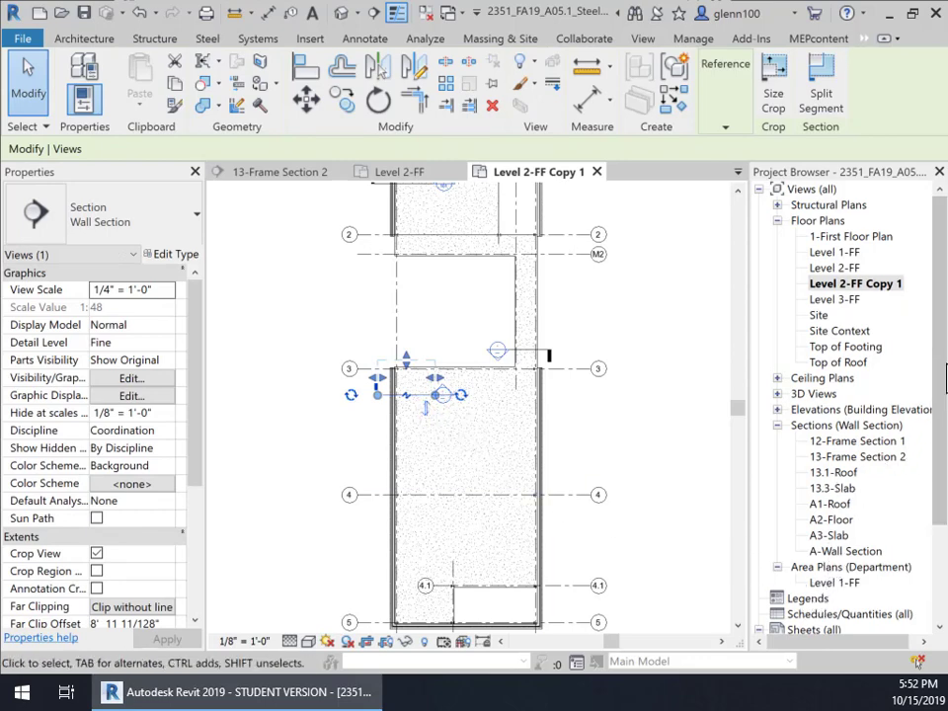
key(Escape)
scroll(928, 474, down, 3)
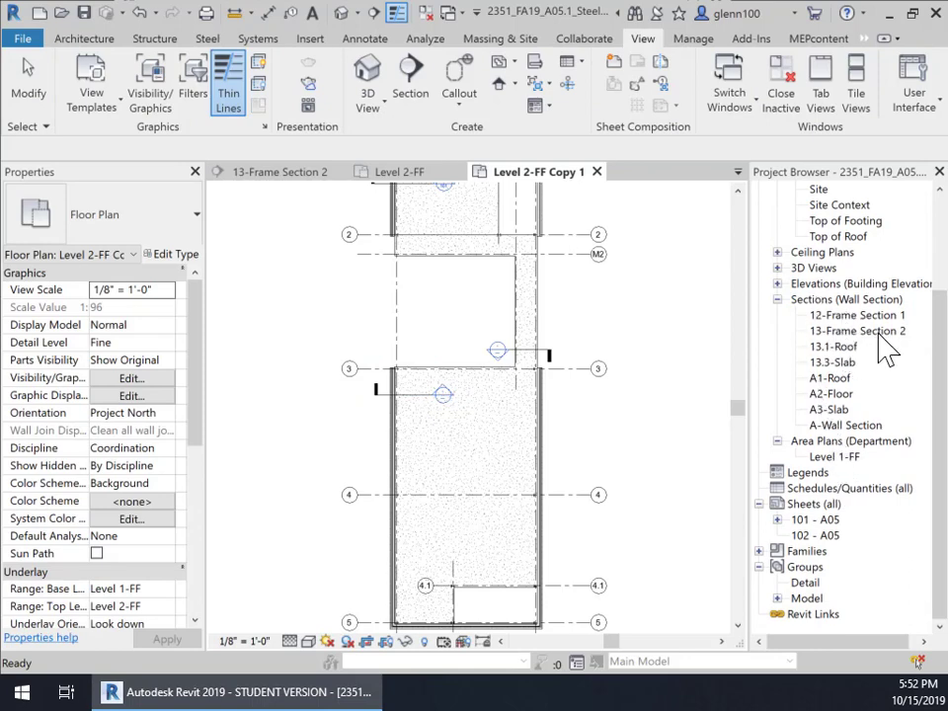
click(385, 392)
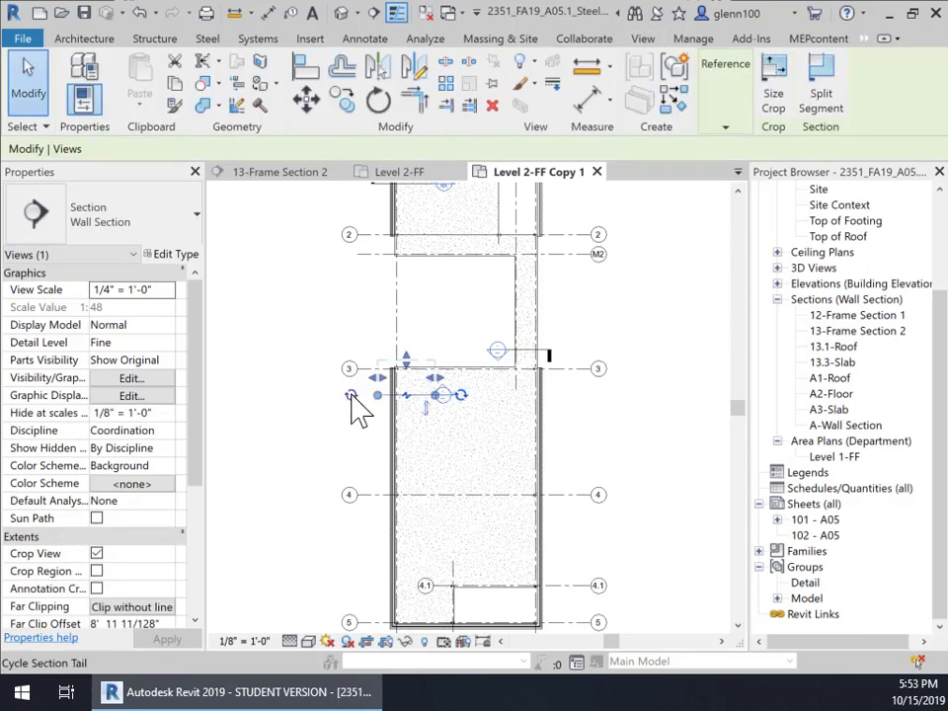
click(352, 395)
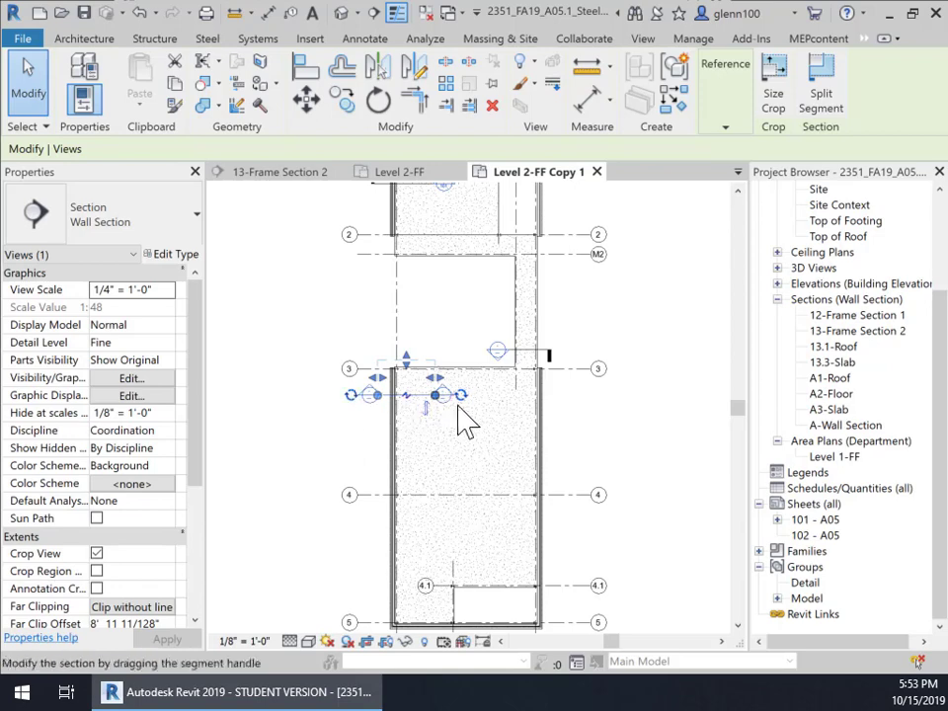
click(340, 449)
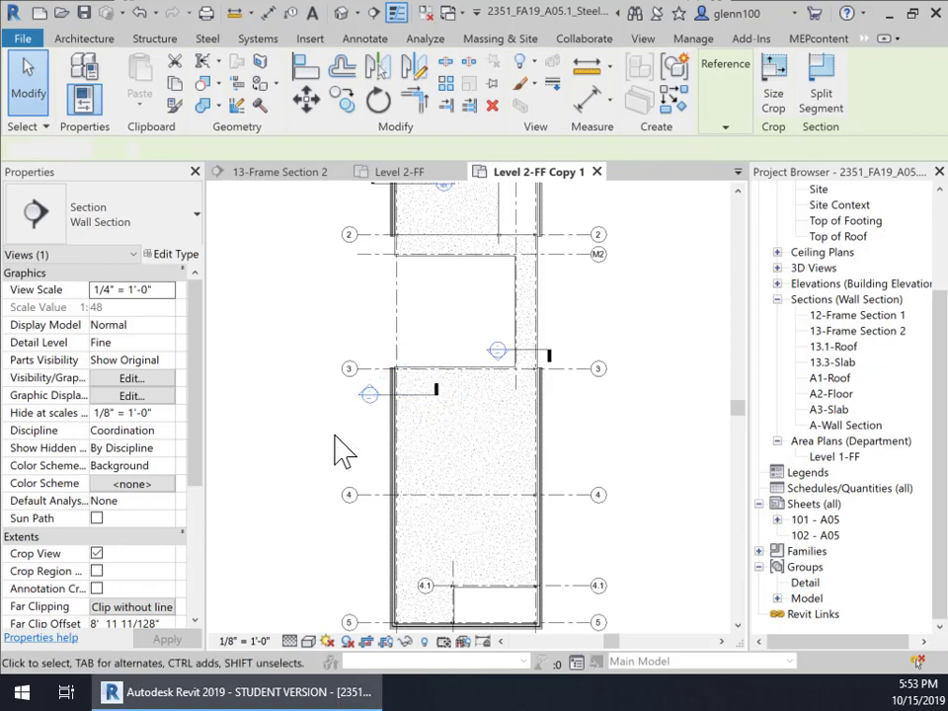
- Turn off the left-hand bubble of grid 4.1 in the Level 2-FF Copy 1 plan
scroll(444, 494, down, 2)
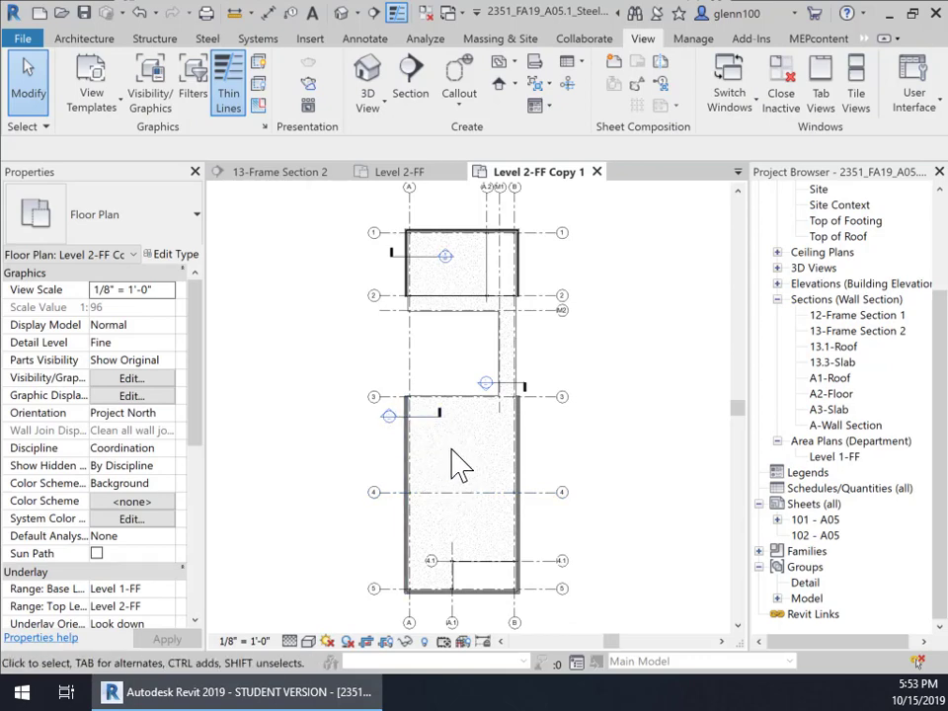
scroll(444, 464, up, 4)
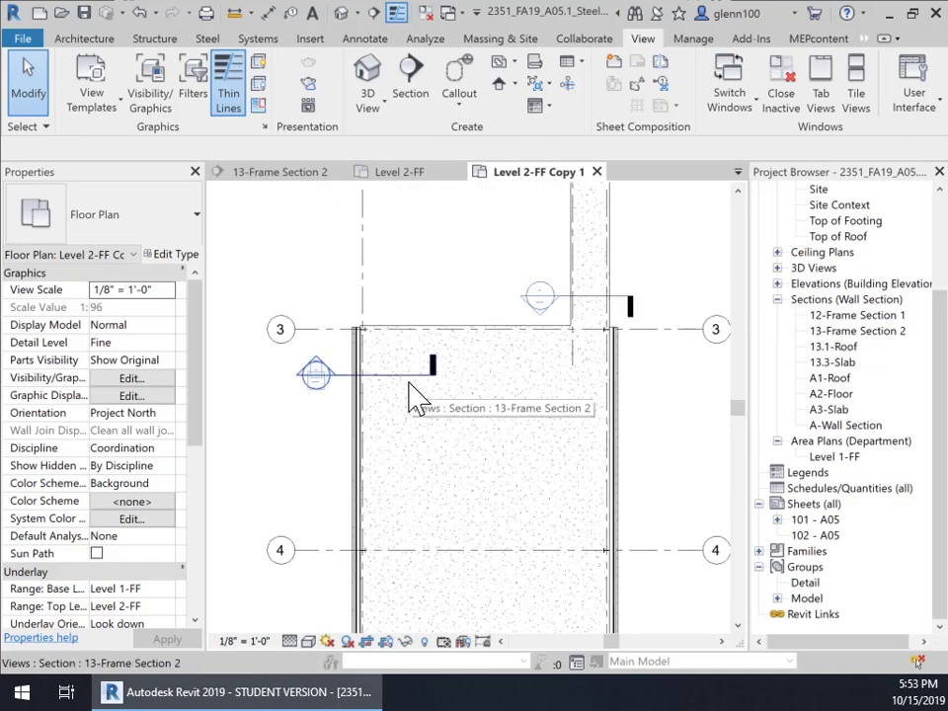
middle_drag(432, 456, 521, 474)
scroll(495, 455, down, 4)
scroll(519, 454, down, 3)
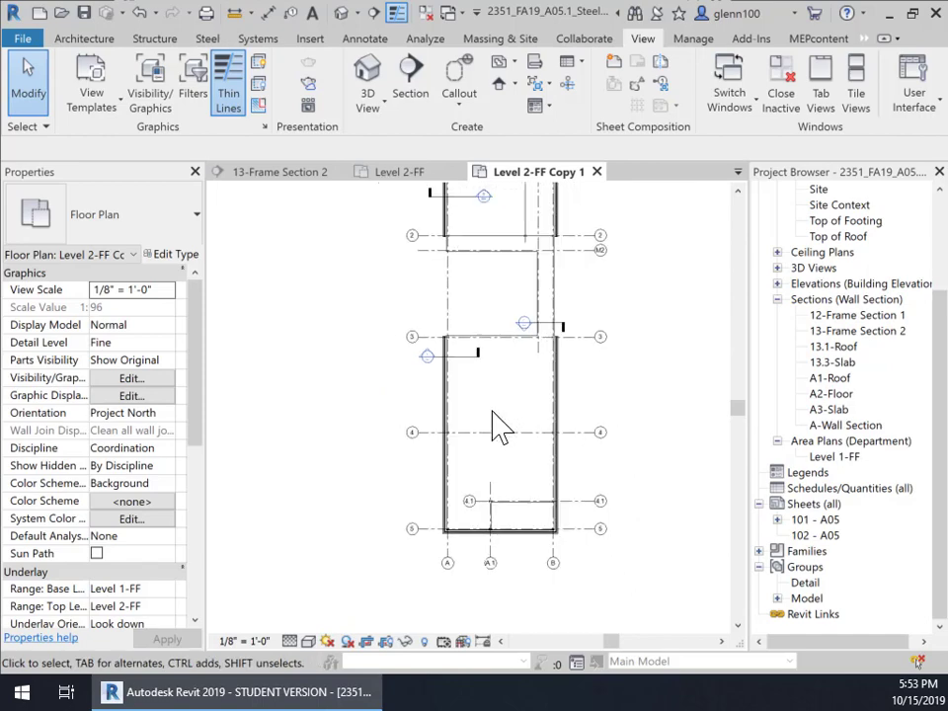
middle_drag(492, 424, 490, 482)
scroll(476, 444, down, 1)
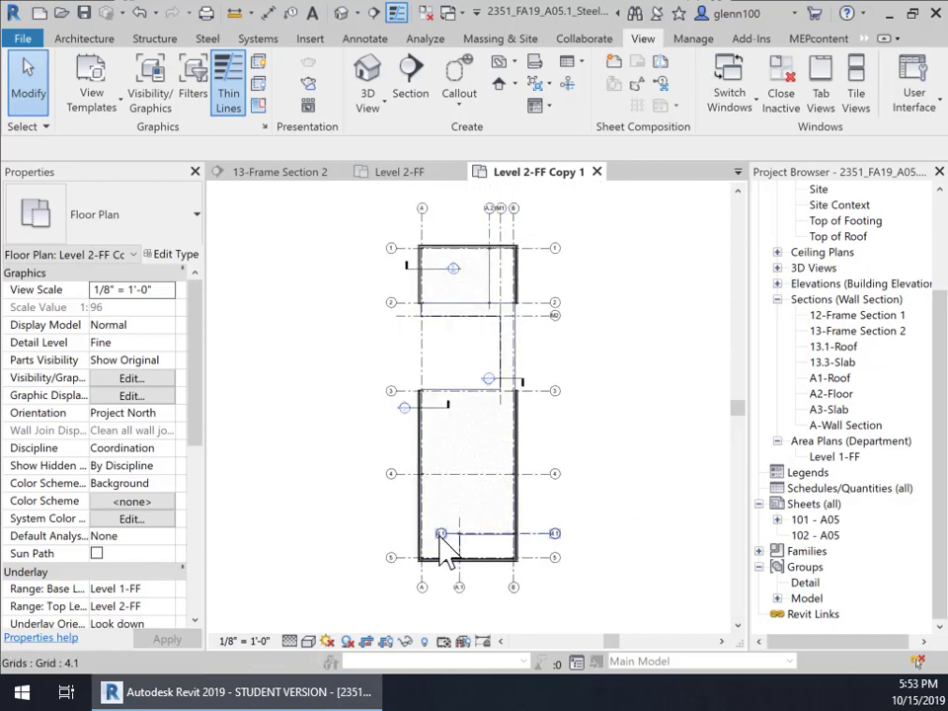
click(552, 551)
scroll(493, 562, up, 4)
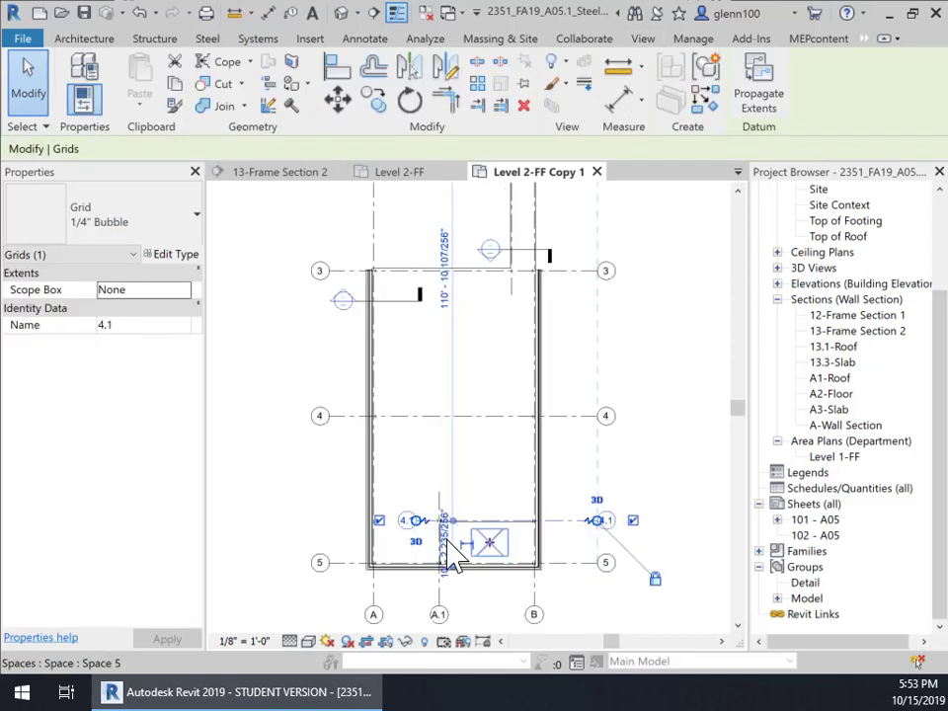
click(362, 517)
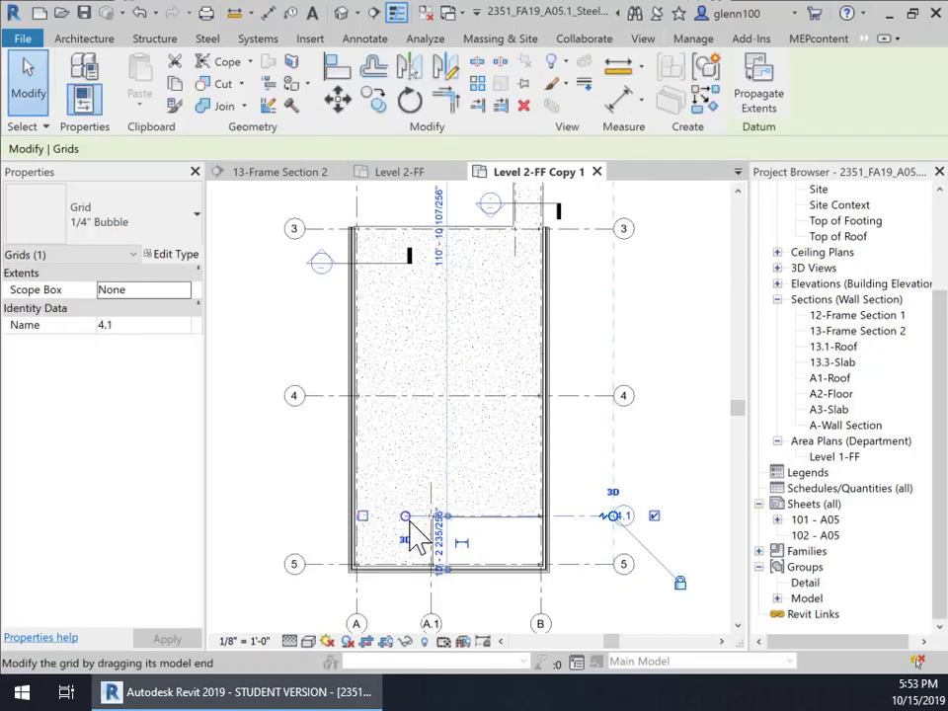
click(583, 483)
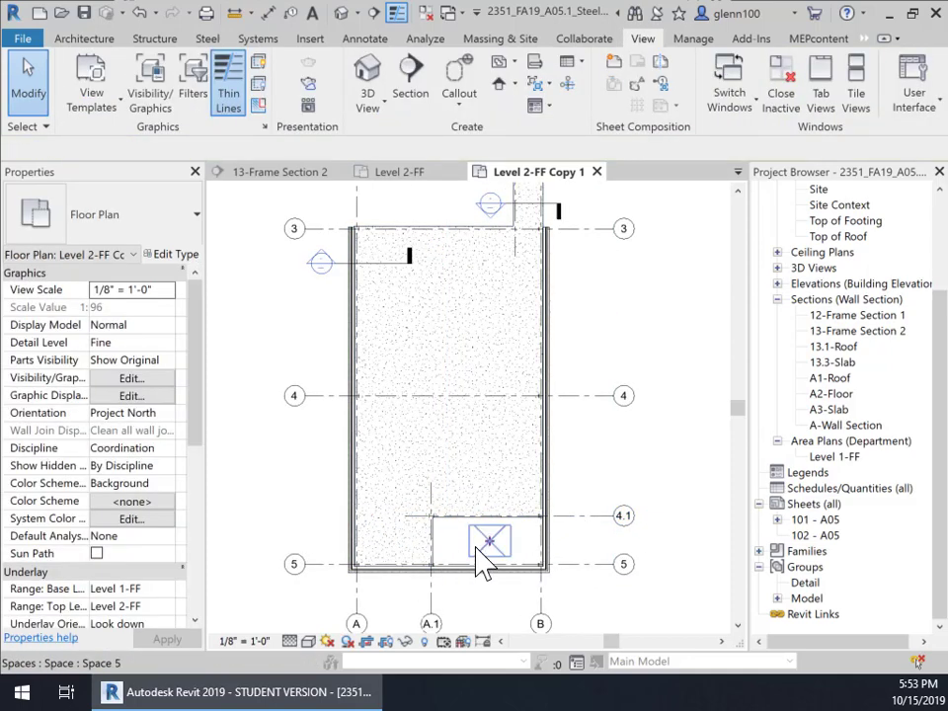
- Collapse the list of floor plans and open the 13-Frame Section 2 wall section view
scroll(501, 514, down, 2)
middle_drag(501, 514, 512, 451)
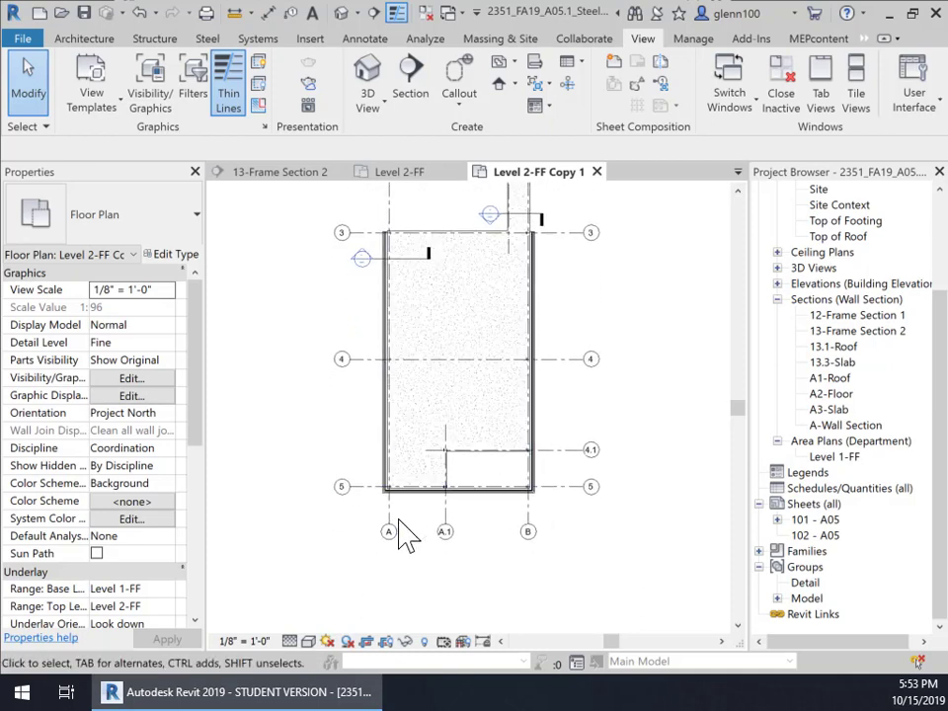
middle_drag(490, 406, 431, 556)
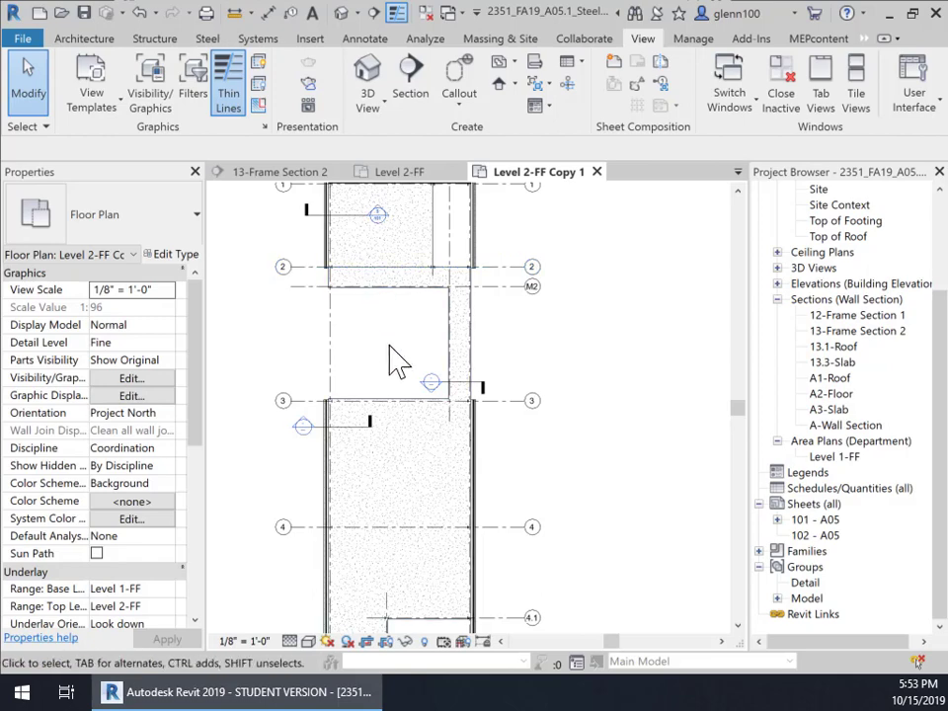
middle_drag(419, 384, 412, 491)
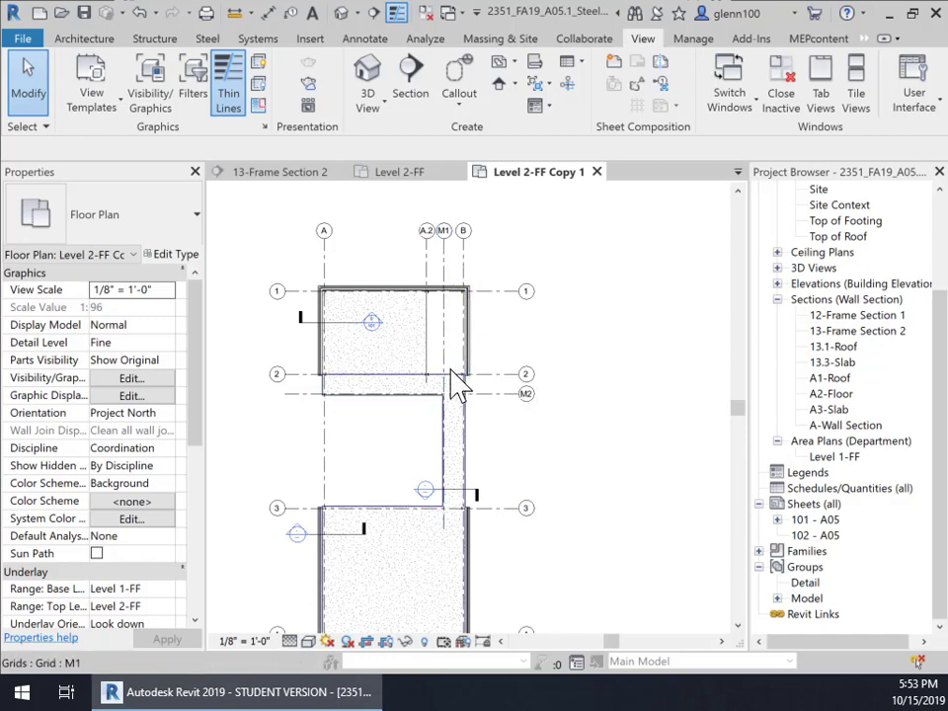
scroll(504, 449, down, 3)
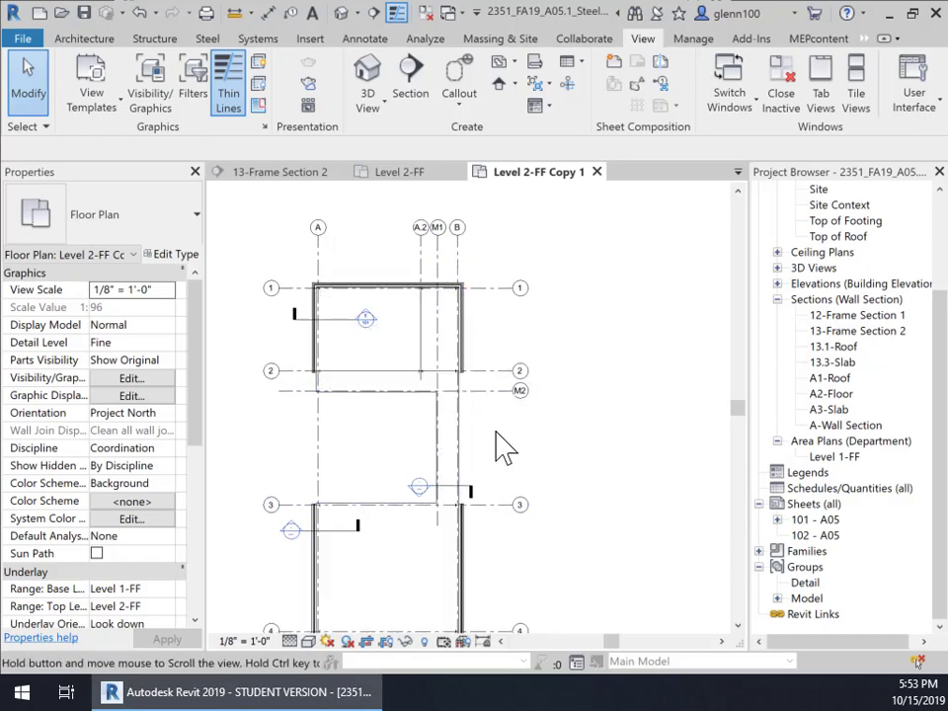
middle_drag(507, 448, 564, 388)
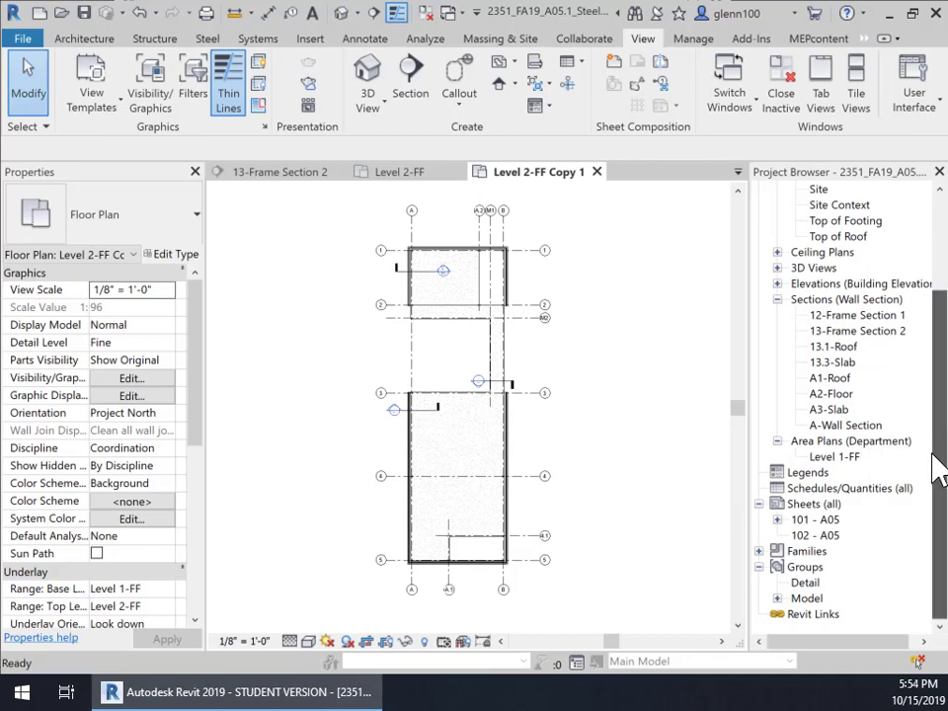
drag(943, 437, 942, 337)
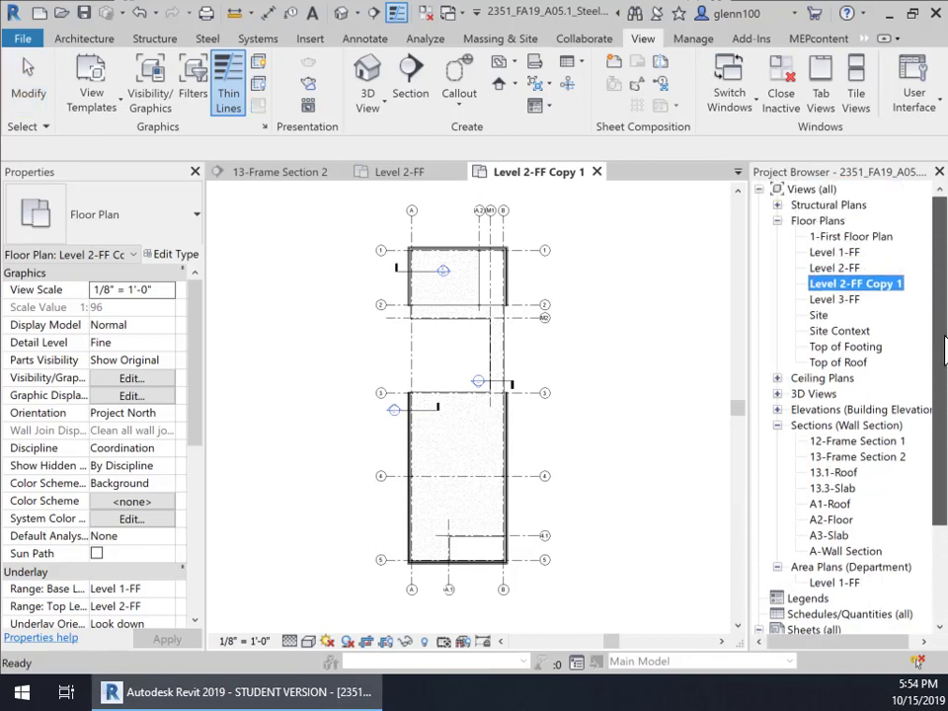
click(778, 222)
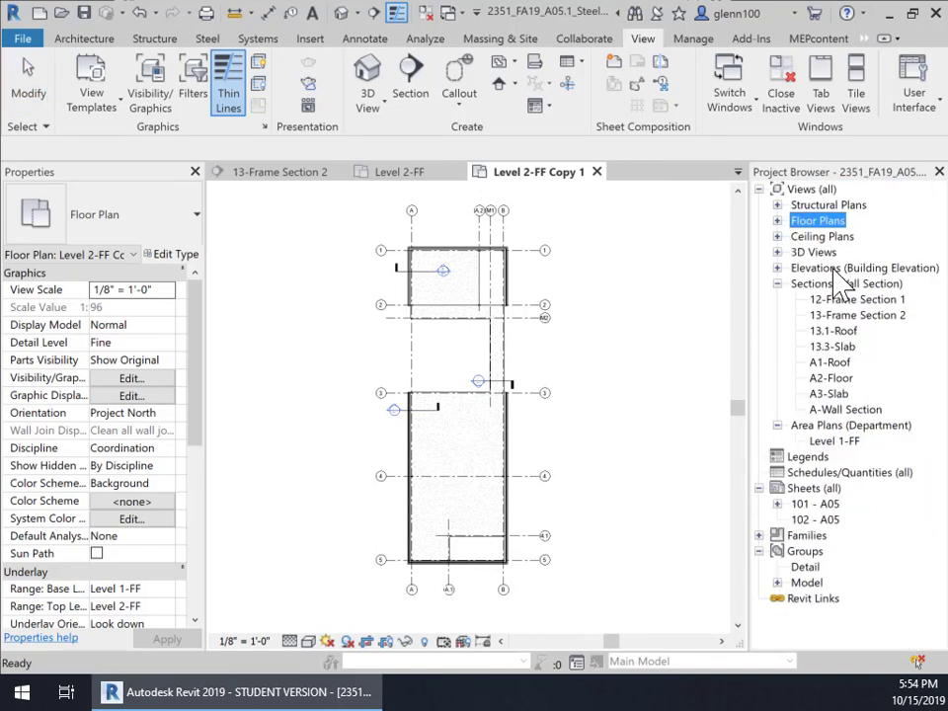
click(849, 316)
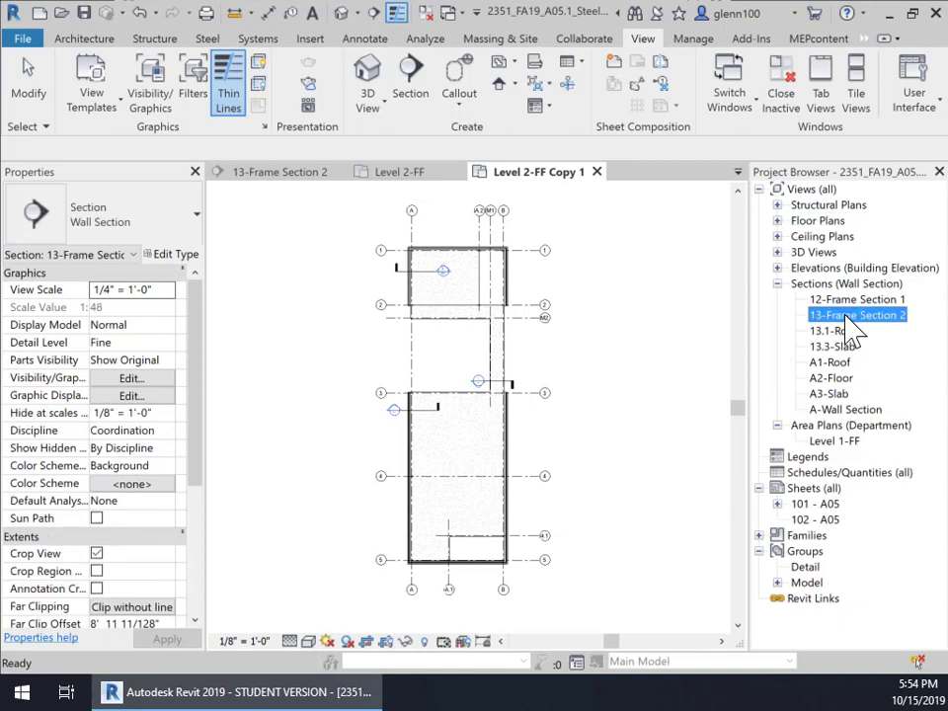
right_click(851, 333)
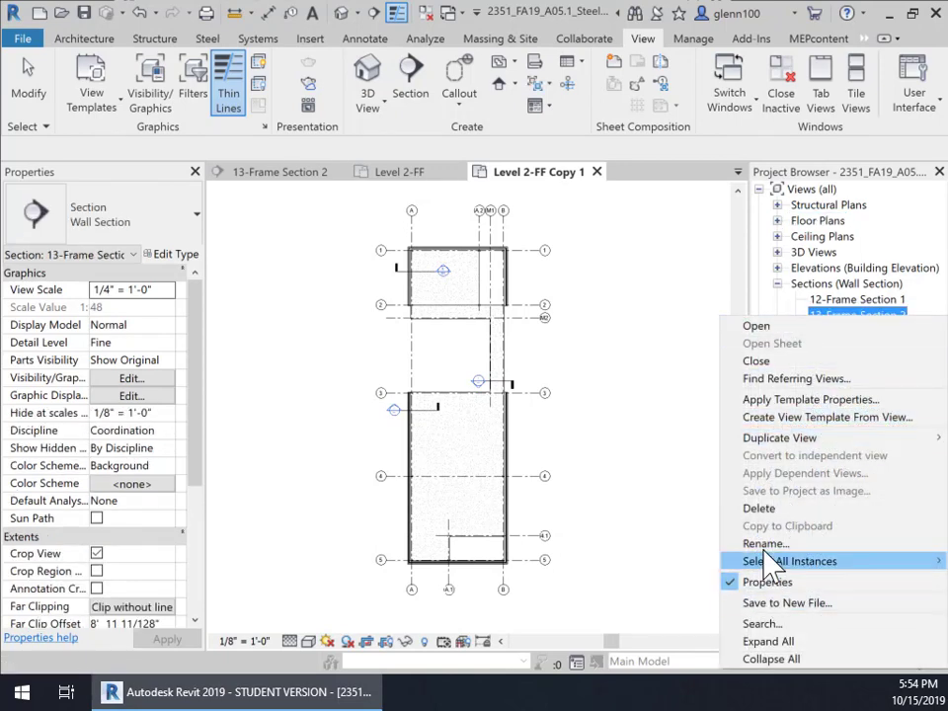
click(757, 326)
- Examine the wall section from the roof callout down to the slab, grade beam, pile cap and concrete pile
scroll(533, 325, up, 3)
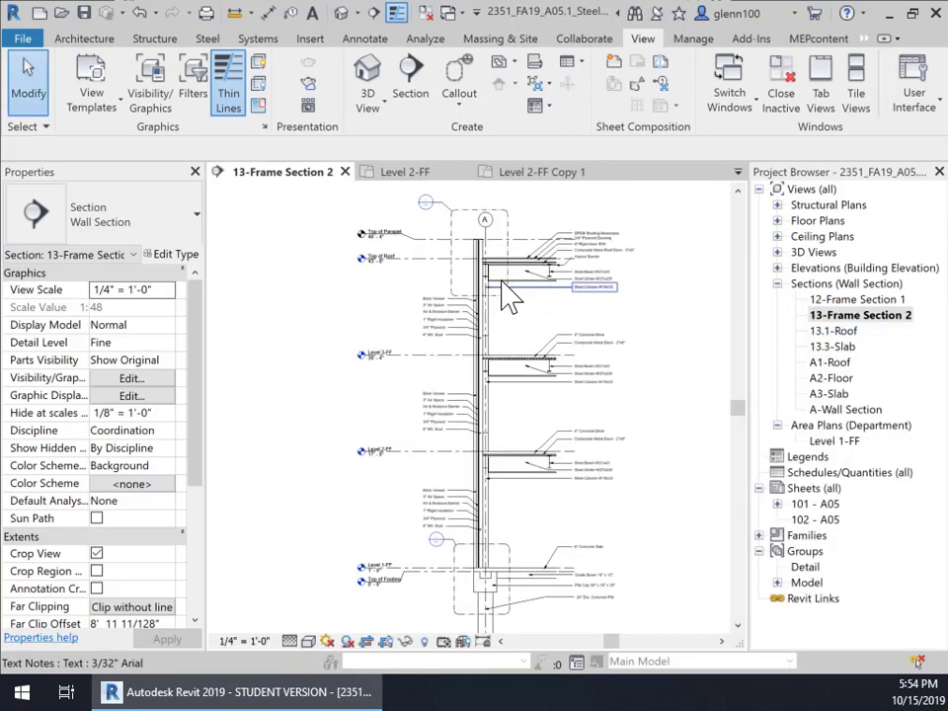
middle_drag(556, 337, 595, 410)
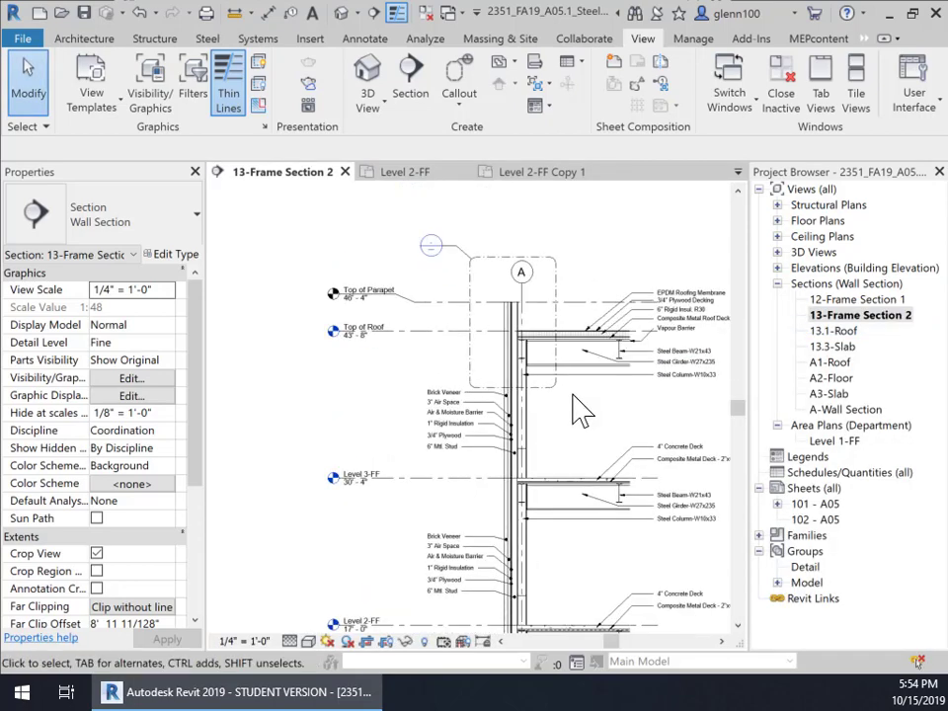
scroll(553, 432, down, 2)
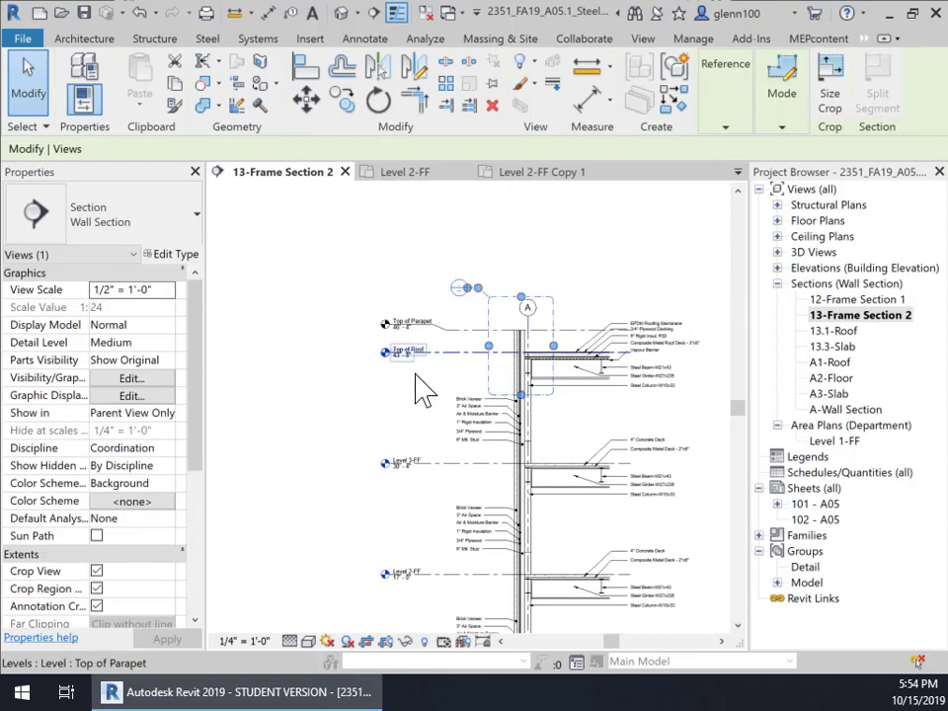
click(383, 422)
middle_drag(389, 404, 363, 333)
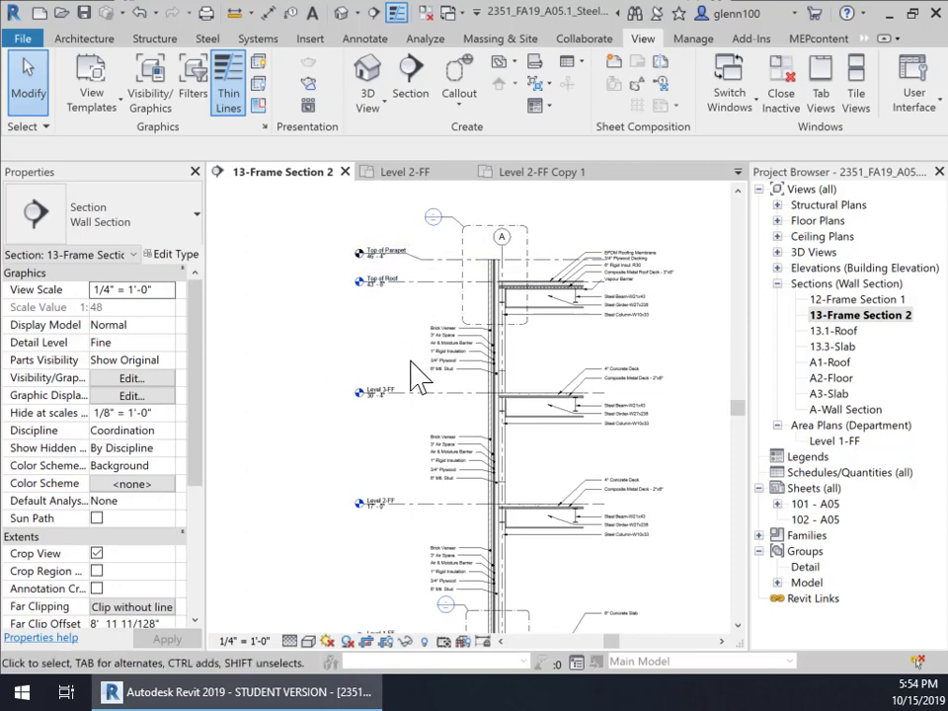
middle_drag(422, 518, 479, 376)
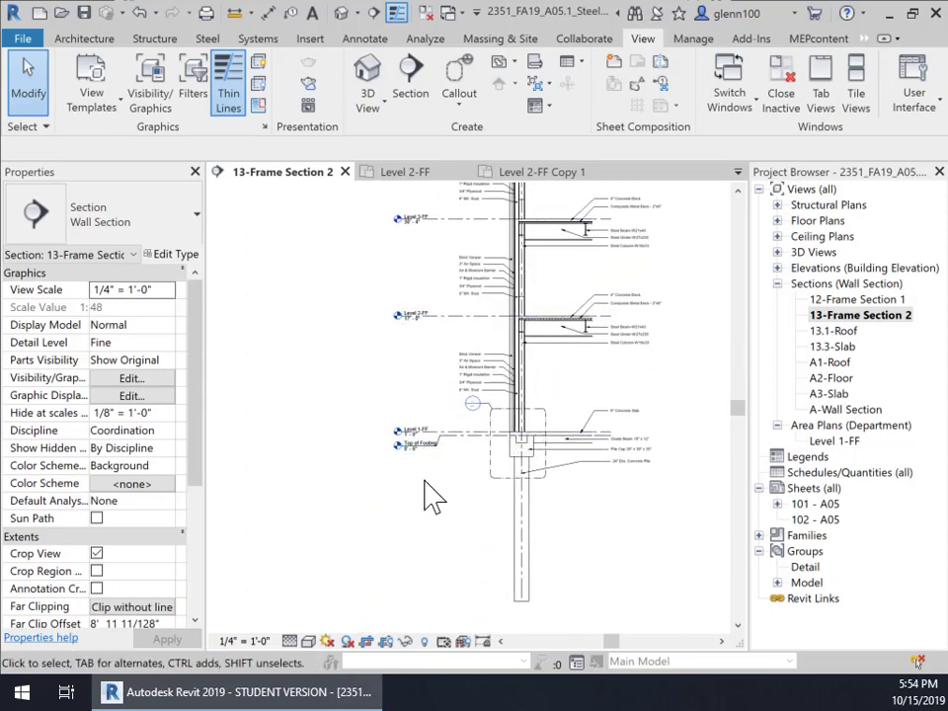
scroll(433, 488, up, 4)
middle_drag(520, 490, 427, 503)
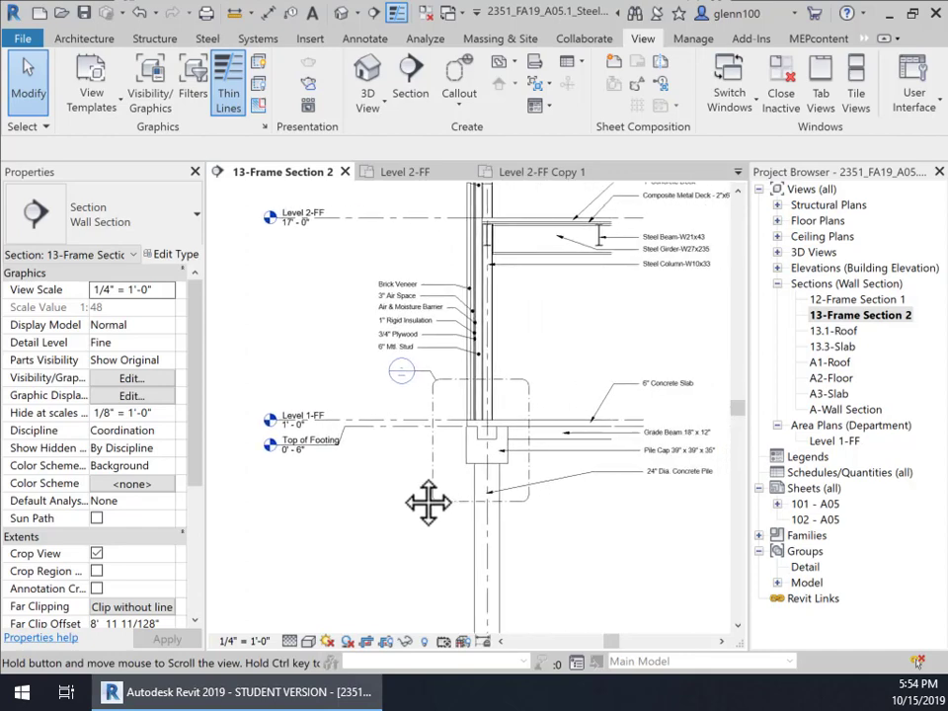
scroll(507, 464, up, 3)
scroll(477, 423, down, 1)
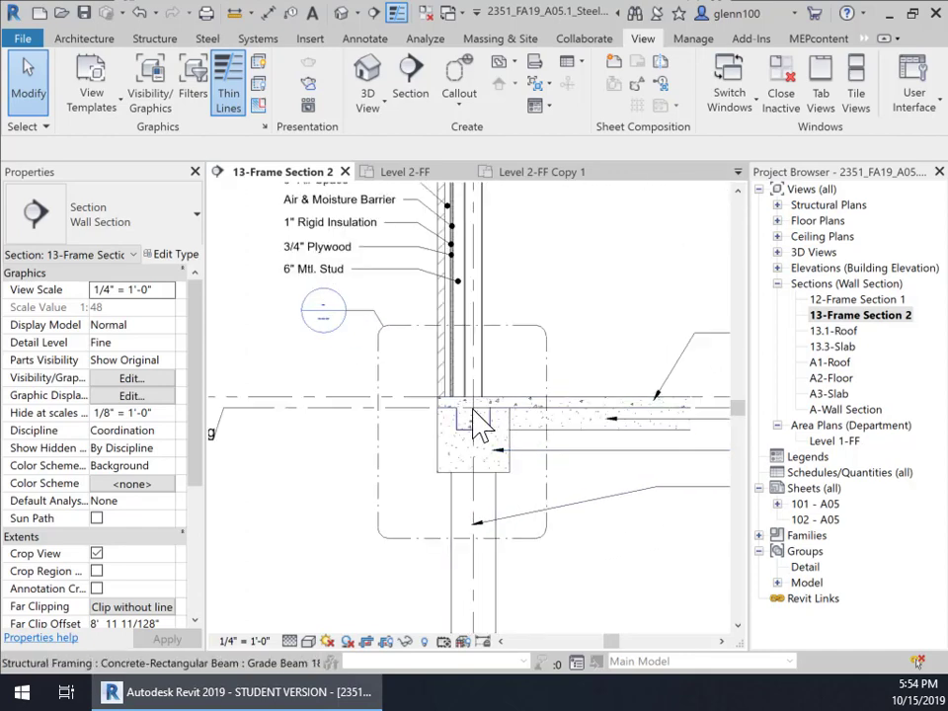
mouse_move(621, 543)
middle_down()
mouse_move(594, 546)
mouse_move(611, 459)
mouse_move(604, 380)
mouse_move(601, 389)
middle_up()
scroll(564, 507, down, 1)
scroll(590, 533, down, 2)
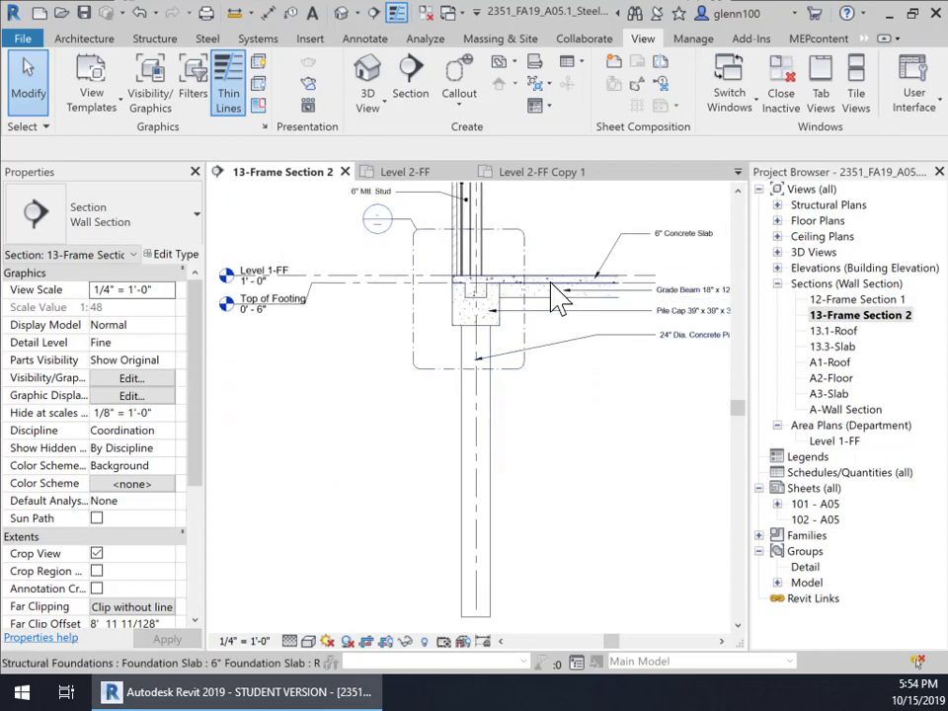
right_click(438, 287)
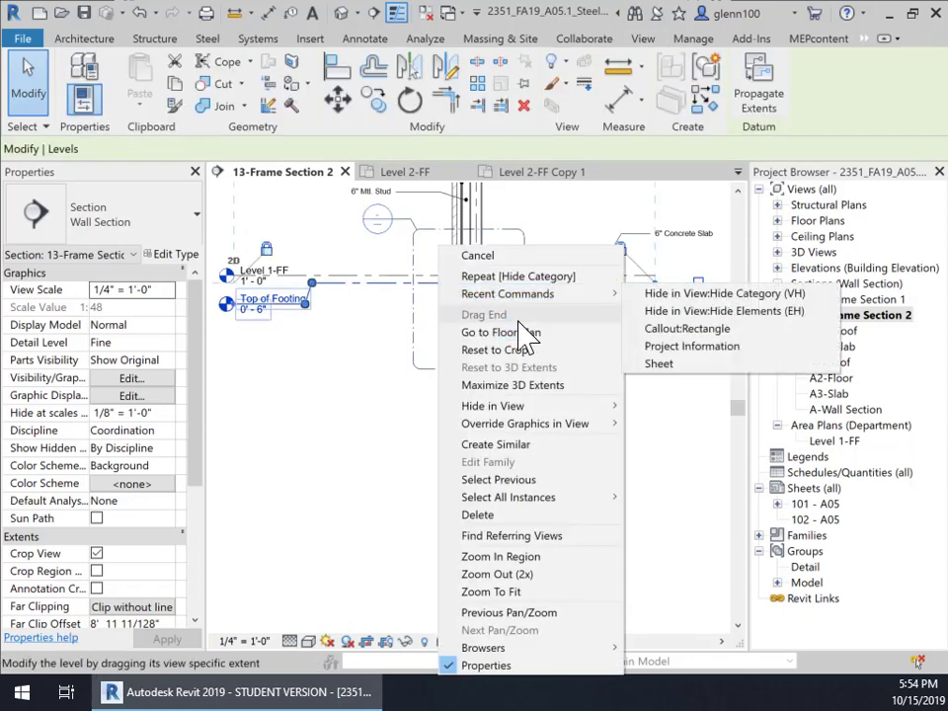
click(376, 417)
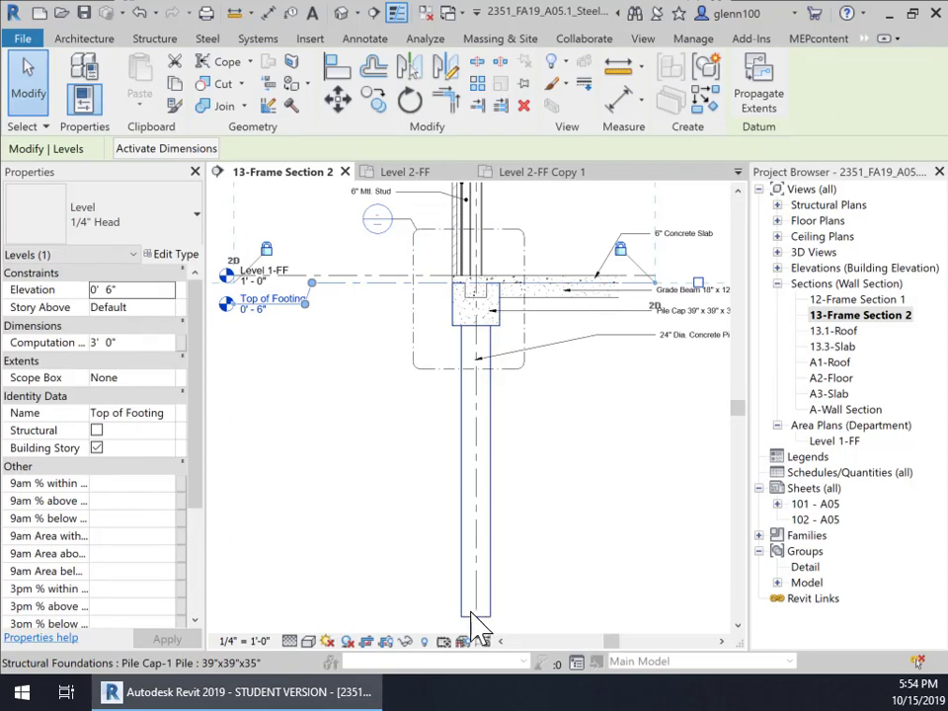
scroll(572, 501, down, 3)
middle_drag(572, 502, 541, 563)
middle_drag(484, 459, 557, 620)
click(663, 404)
- Pull the right end of the Top of Parapet level line, with the levels aligned to it, in toward the wall
middle_drag(666, 417, 616, 487)
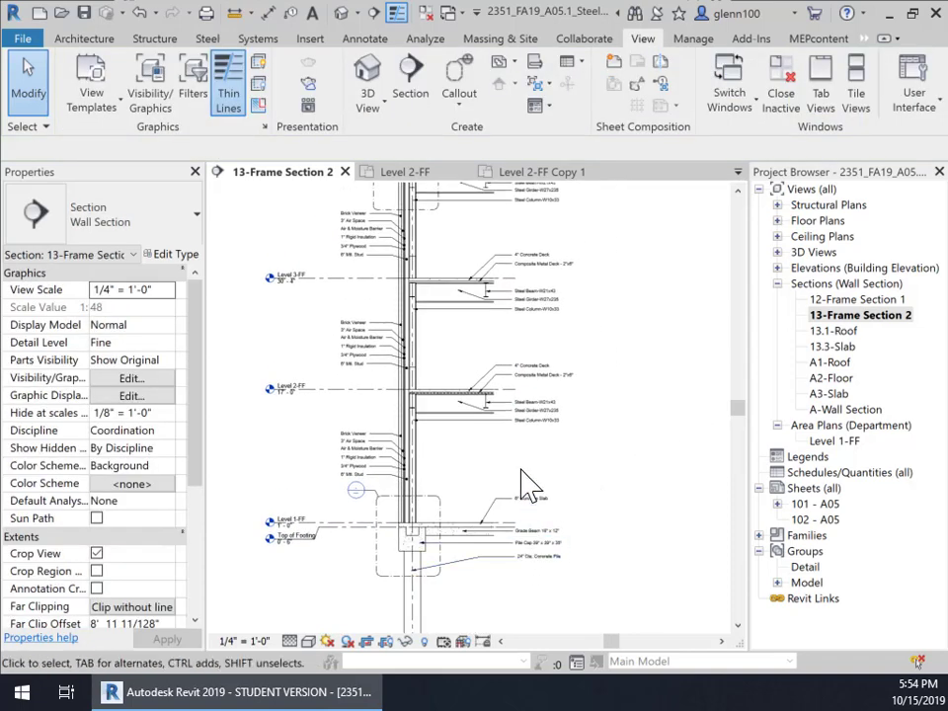
middle_drag(630, 339, 638, 444)
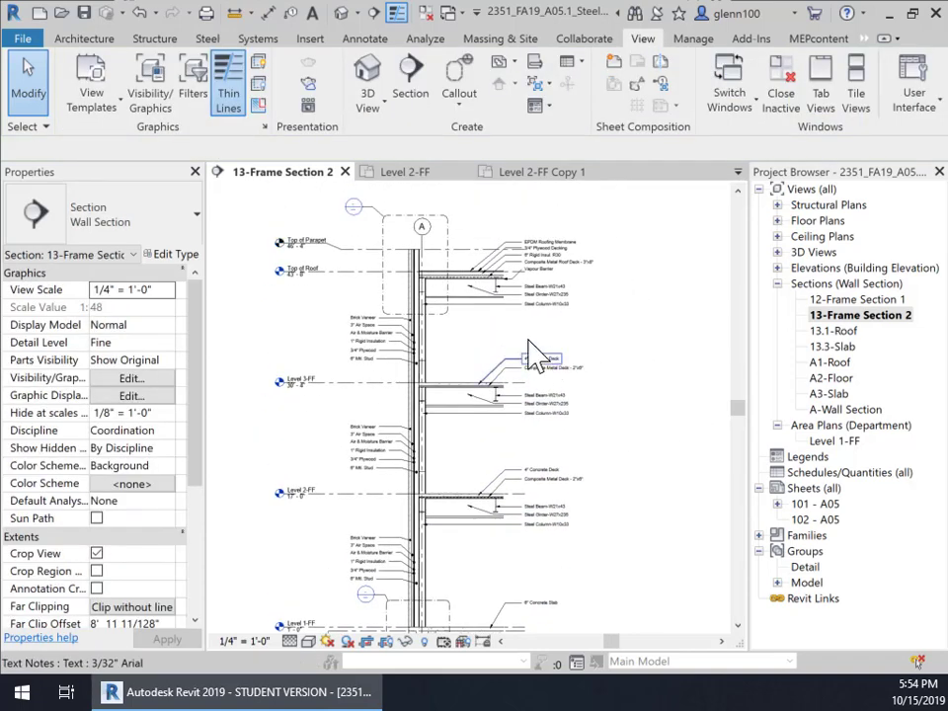
middle_drag(618, 307, 618, 322)
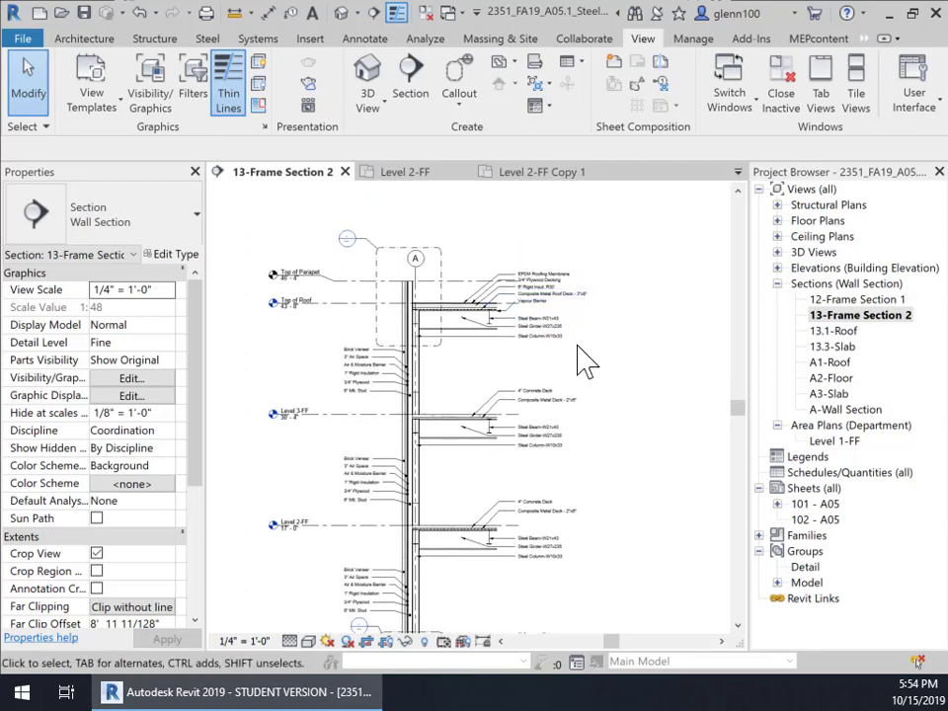
scroll(597, 366, up, 2)
scroll(596, 357, up, 1)
middle_drag(595, 406, 664, 442)
click(523, 229)
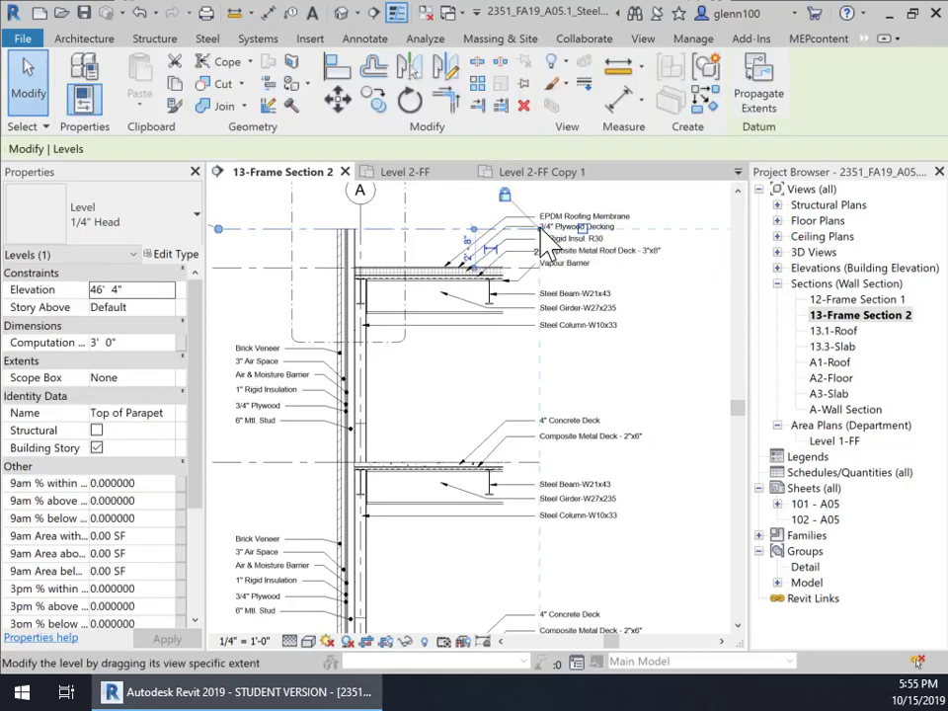
drag(541, 231, 480, 230)
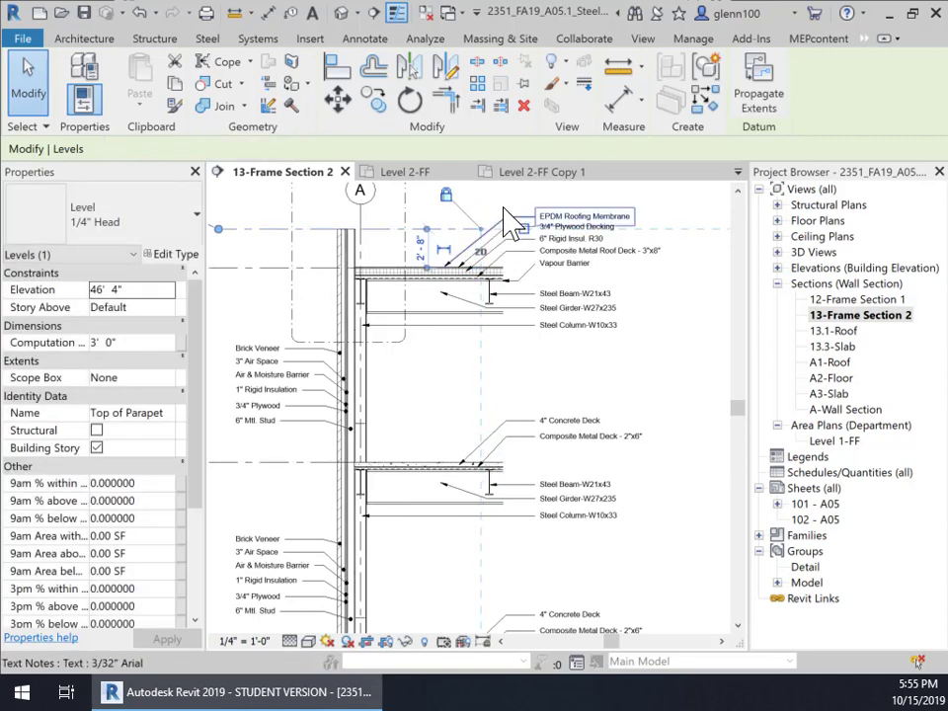
- Review the whole wall section, checking the level lines and notes from the parapet to the pile
click(507, 218)
scroll(658, 405, down, 2)
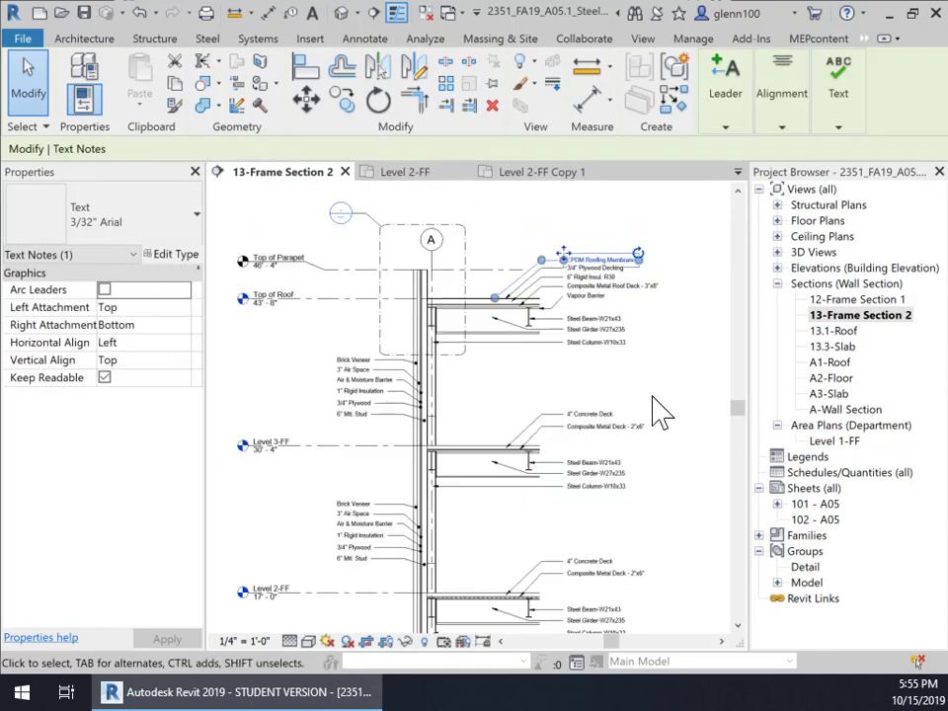
middle_drag(655, 409, 664, 324)
scroll(620, 523, down, 2)
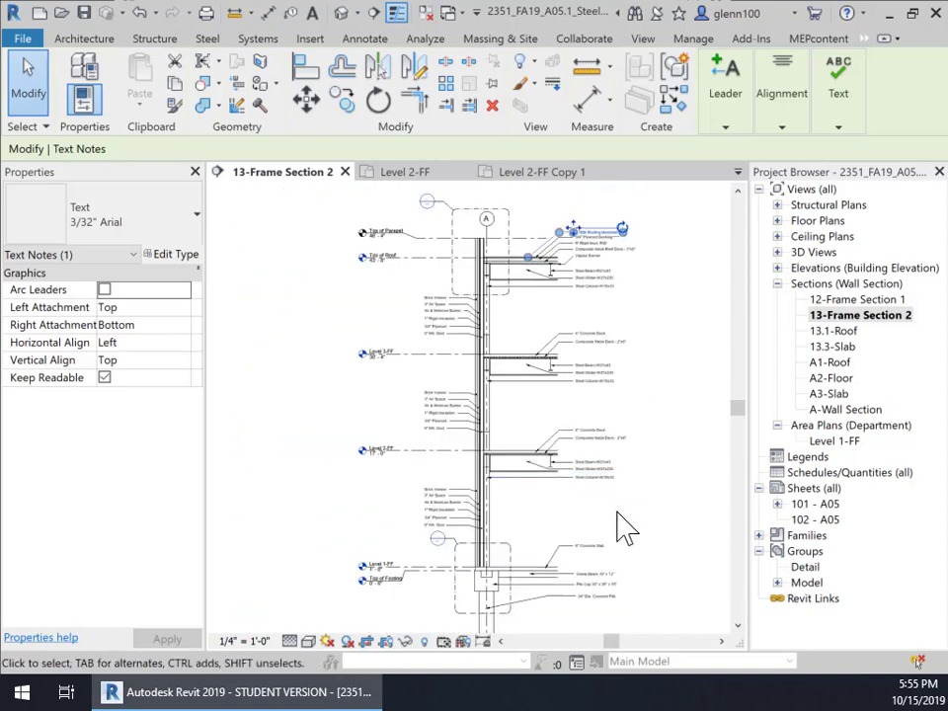
middle_drag(620, 522, 580, 459)
scroll(589, 540, down, 2)
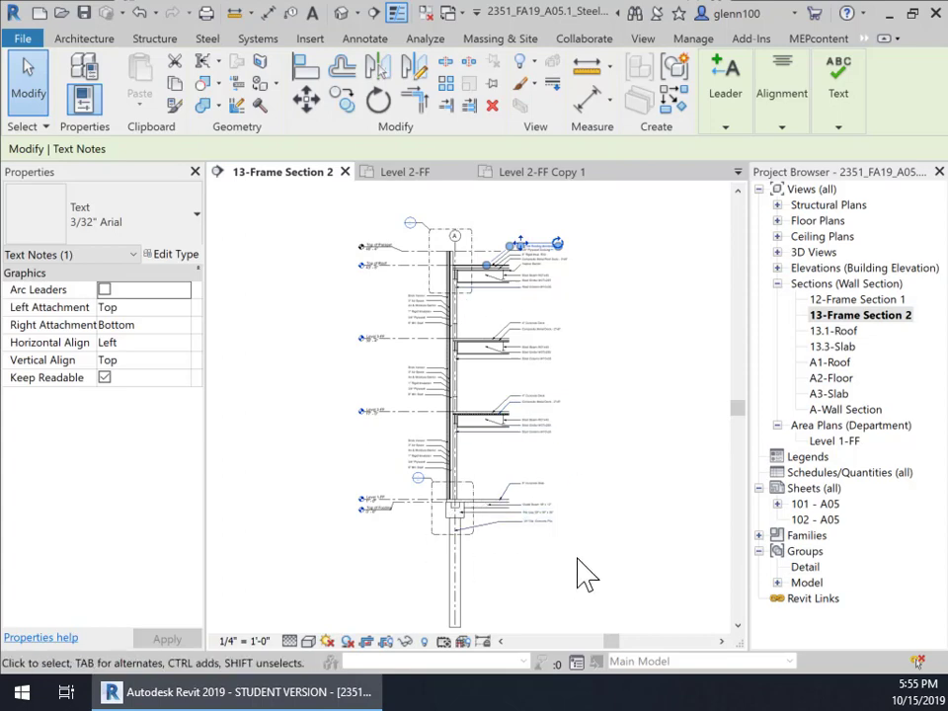
click(653, 390)
scroll(566, 326, up, 2)
mouse_move(566, 339)
middle_down()
mouse_move(616, 390)
mouse_move(683, 423)
mouse_move(672, 387)
mouse_move(567, 340)
middle_up()
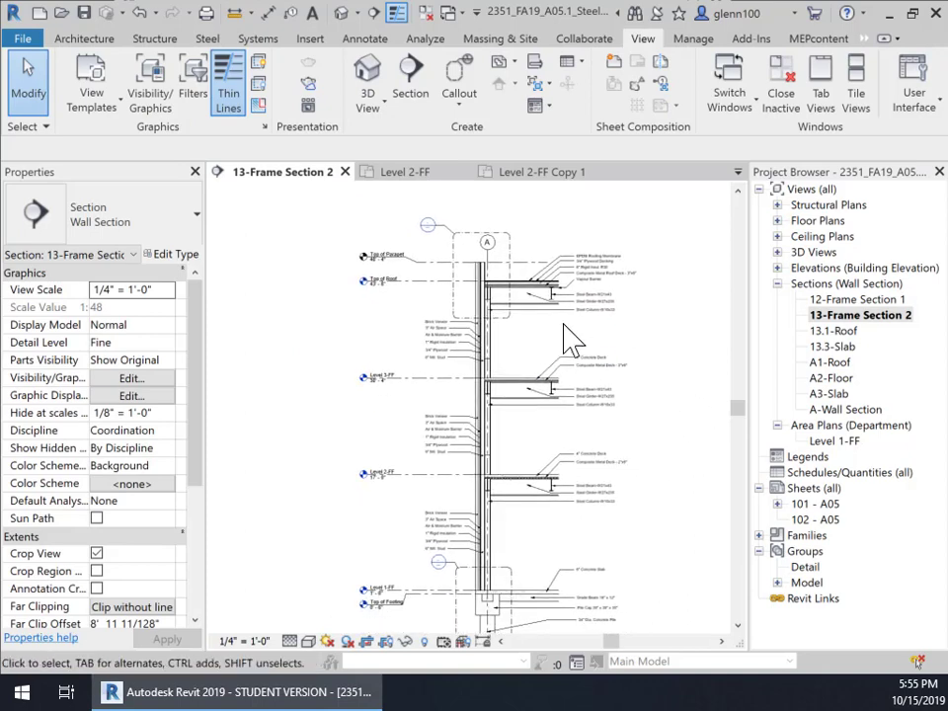
- Open sheet 101 - A05 to review its plan and section layout, and return to the 13-Frame Section 2 view
click(815, 504)
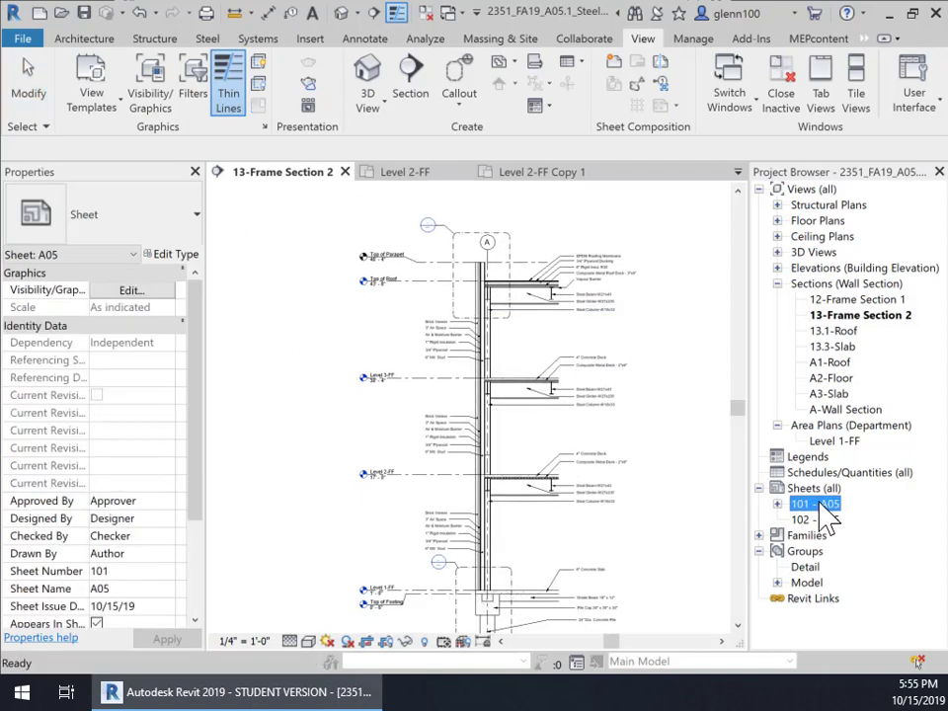
right_click(793, 507)
click(759, 183)
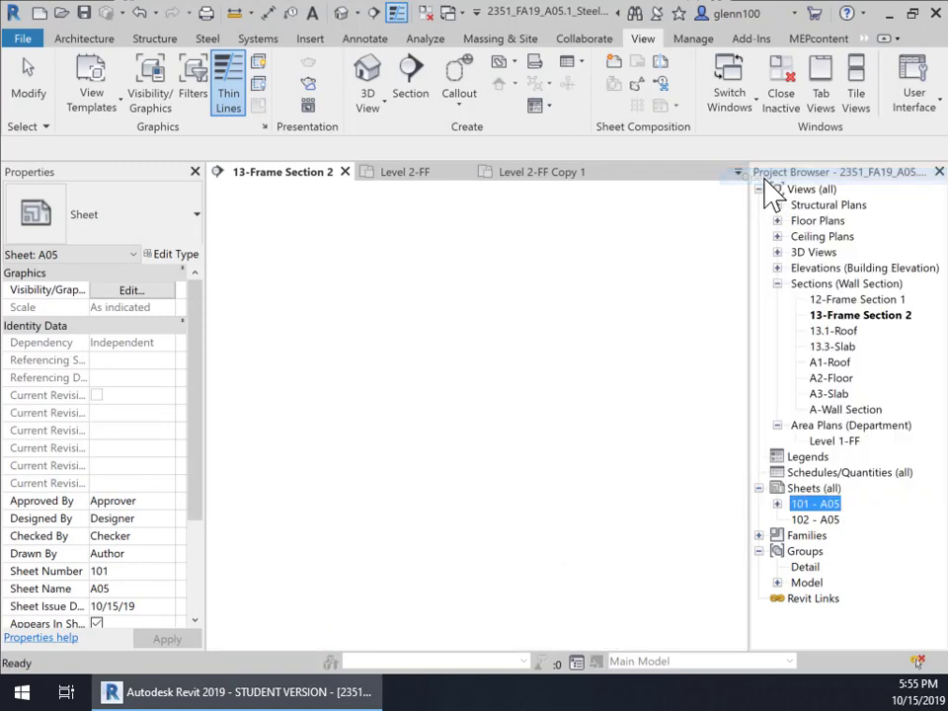
middle_drag(548, 446, 431, 491)
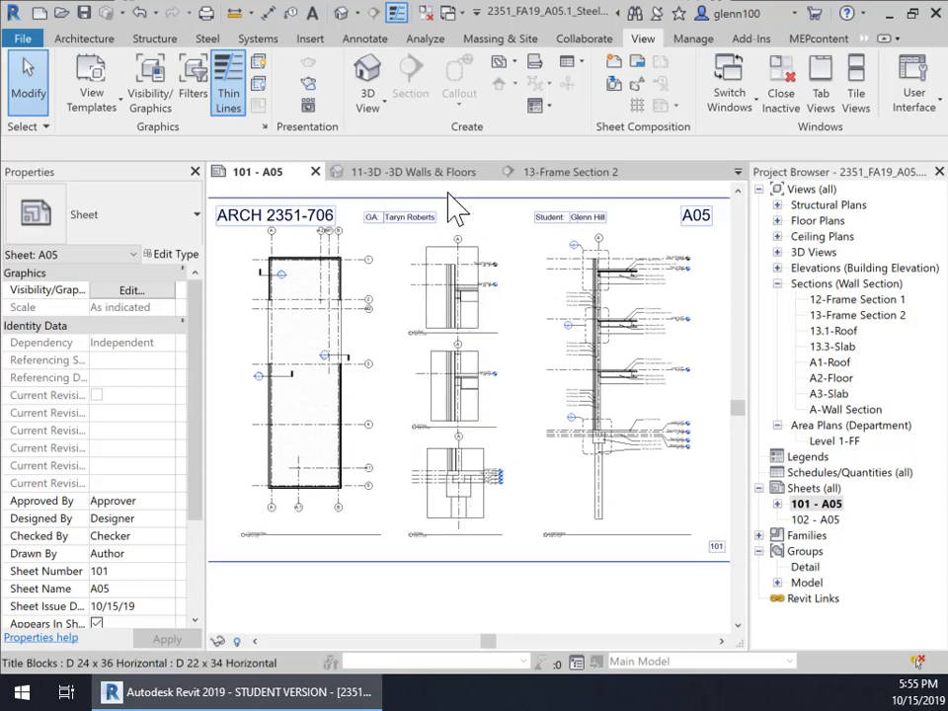
click(561, 173)
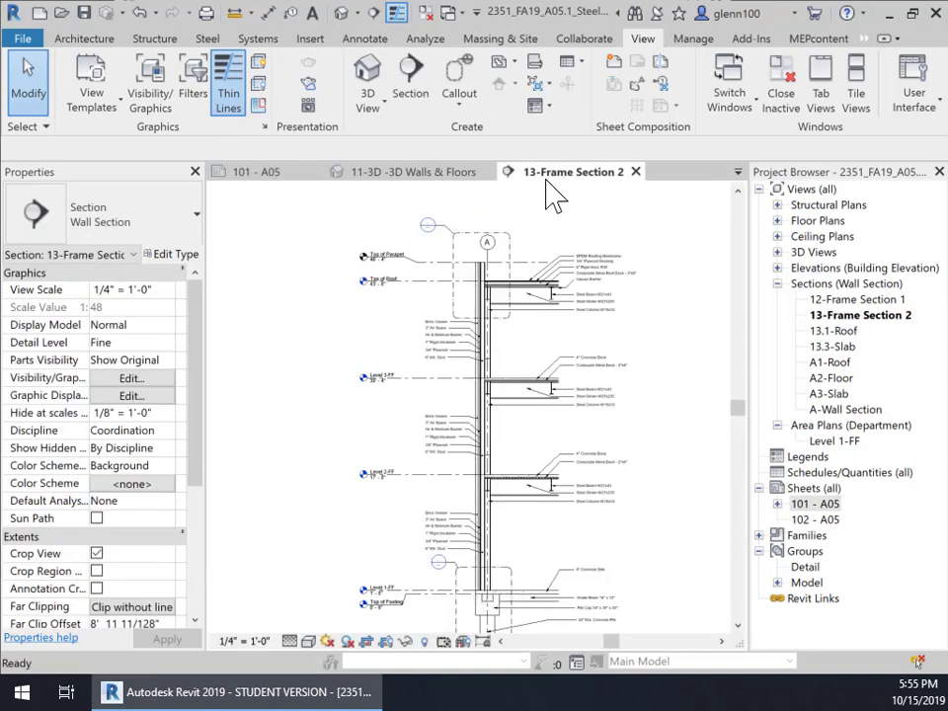
- Examine the extents of the existing callouts at the slab and pile cap and at the roof parapet
click(459, 258)
middle_drag(470, 503, 481, 264)
click(451, 424)
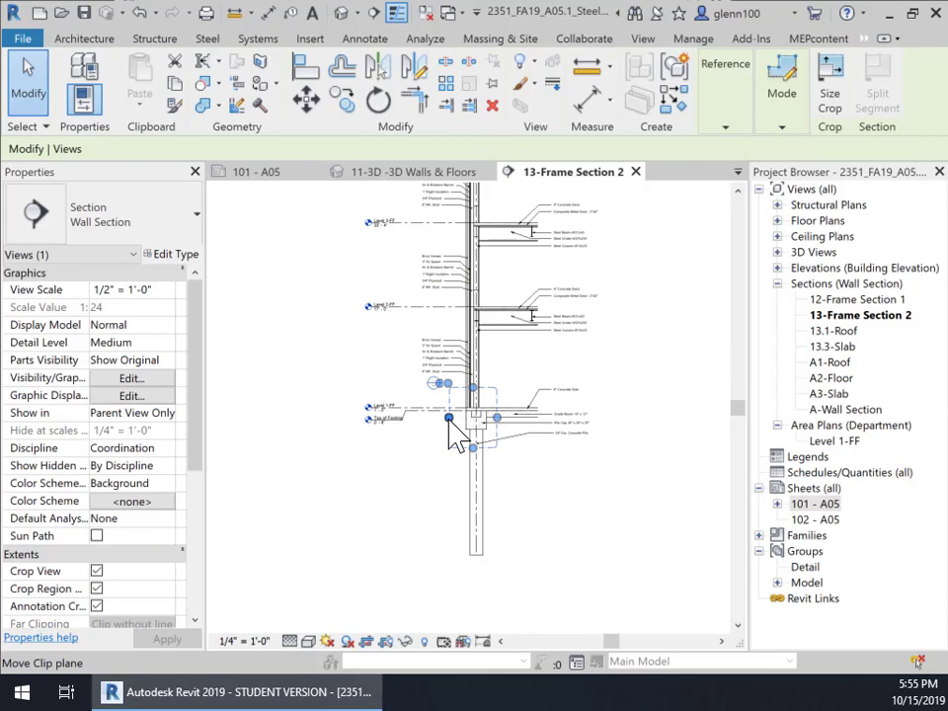
click(612, 371)
middle_drag(612, 371, 638, 433)
scroll(603, 438, up, 1)
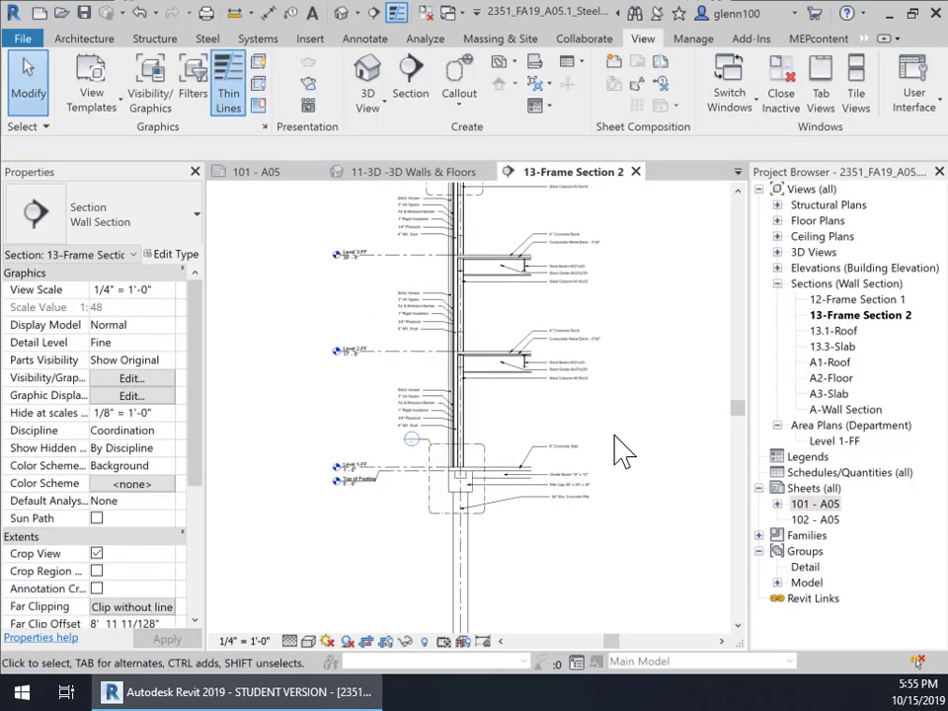
scroll(619, 452, down, 1)
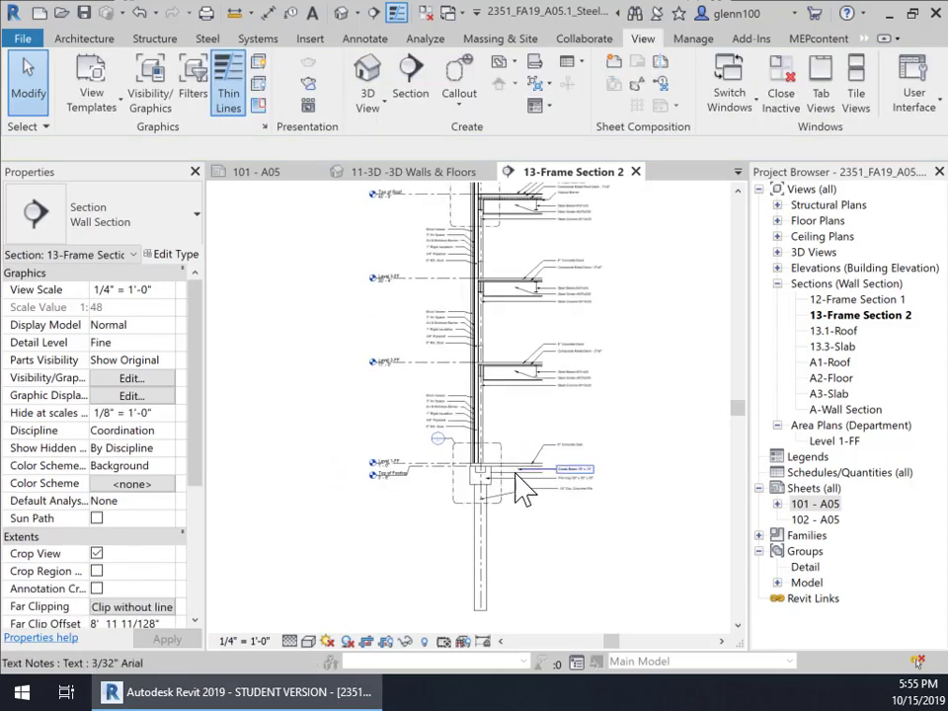
click(456, 499)
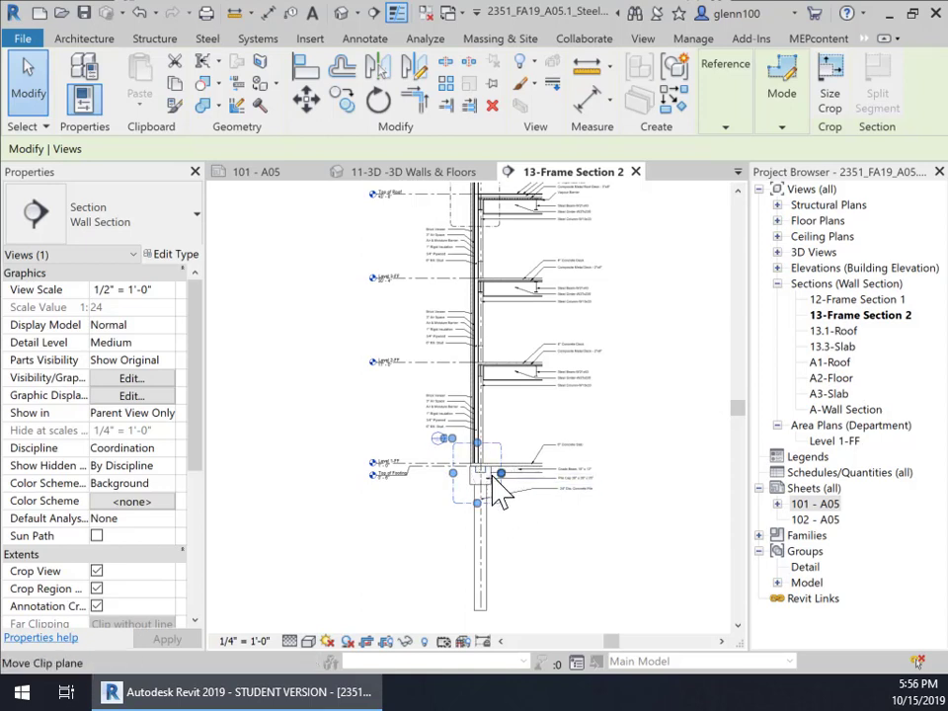
scroll(491, 509, up, 1)
scroll(481, 505, down, 1)
scroll(486, 489, up, 1)
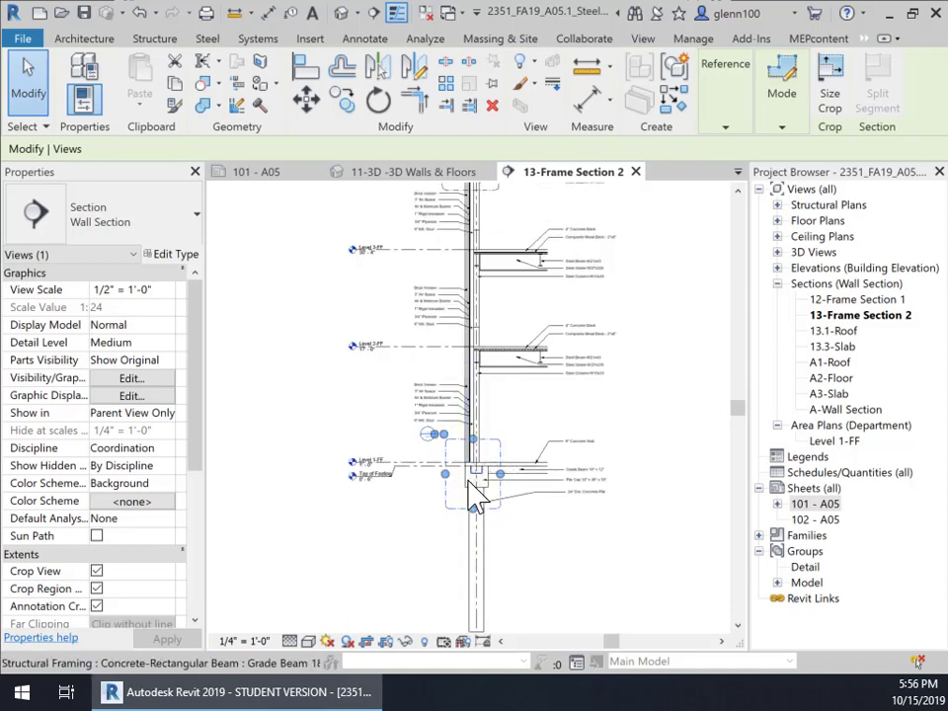
scroll(645, 372, down, 1)
click(661, 350)
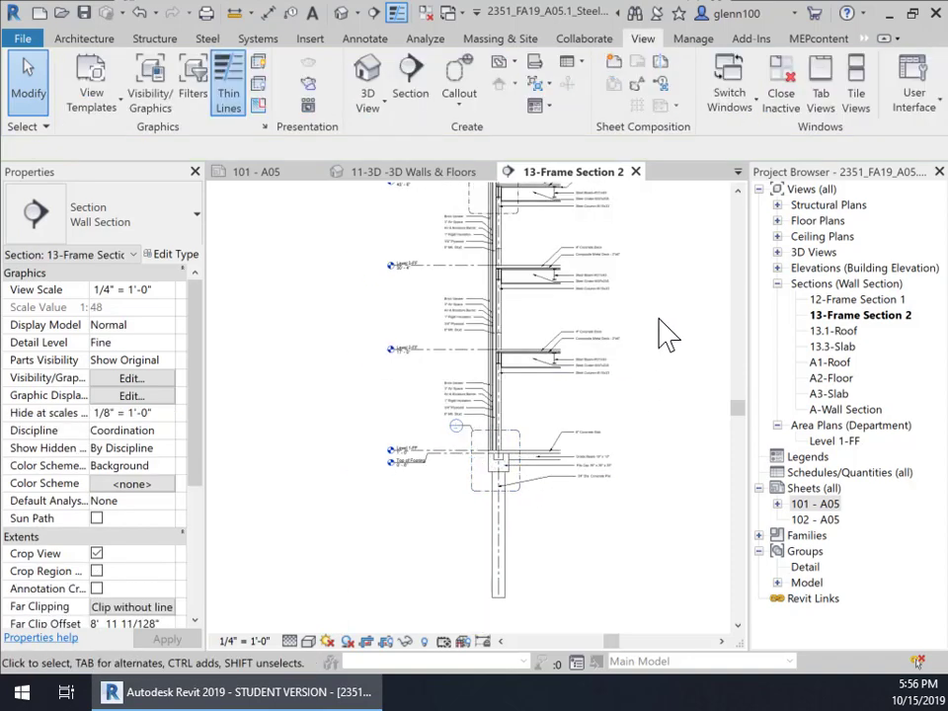
middle_drag(680, 367, 650, 495)
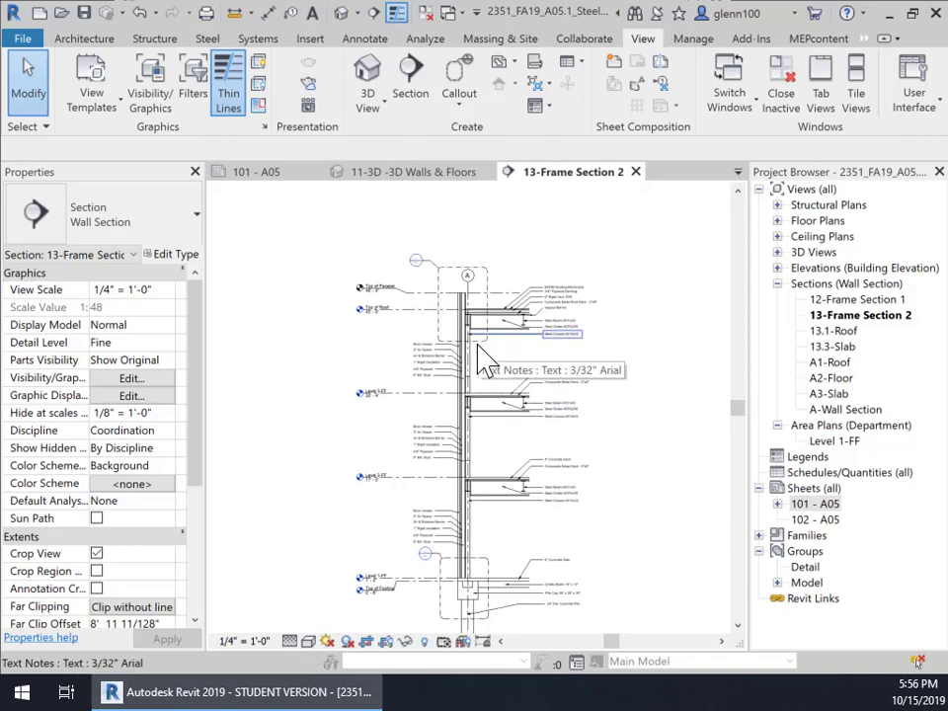
click(482, 356)
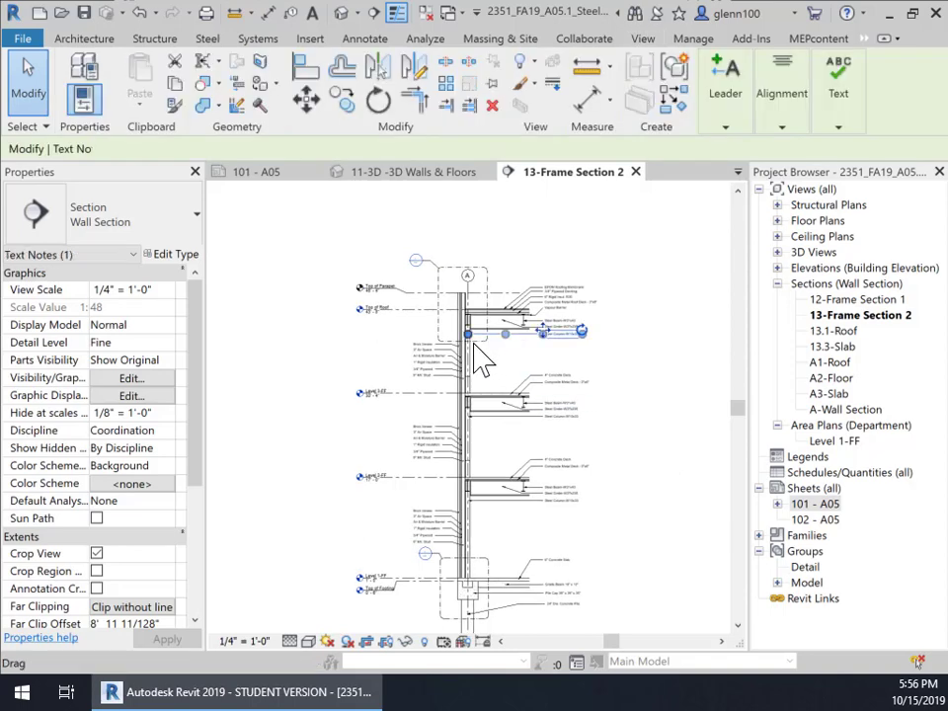
click(460, 281)
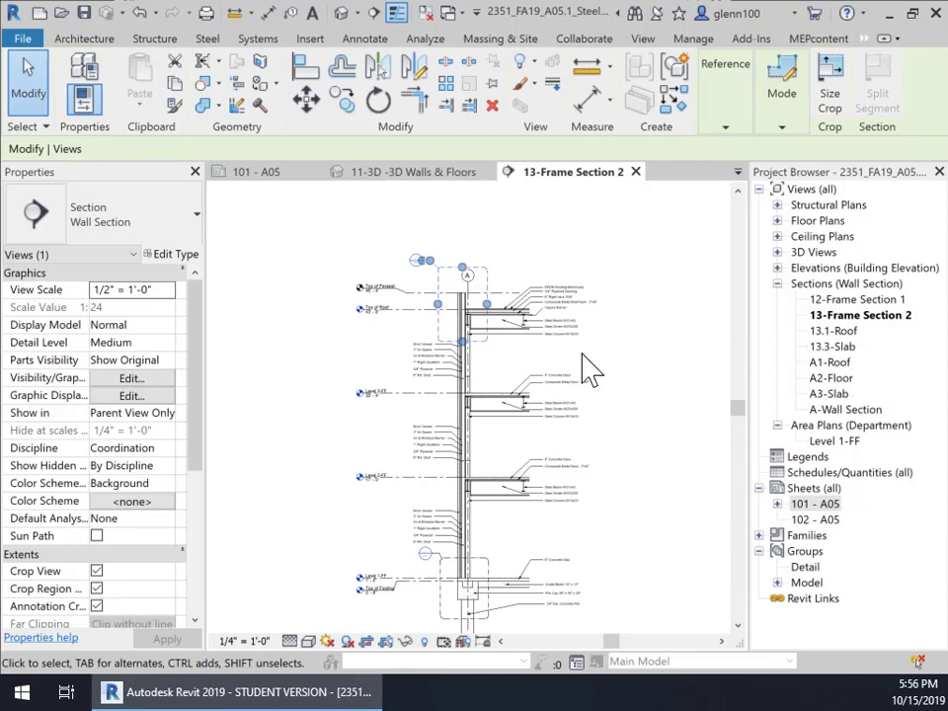
key(Escape)
middle_drag(567, 472, 590, 355)
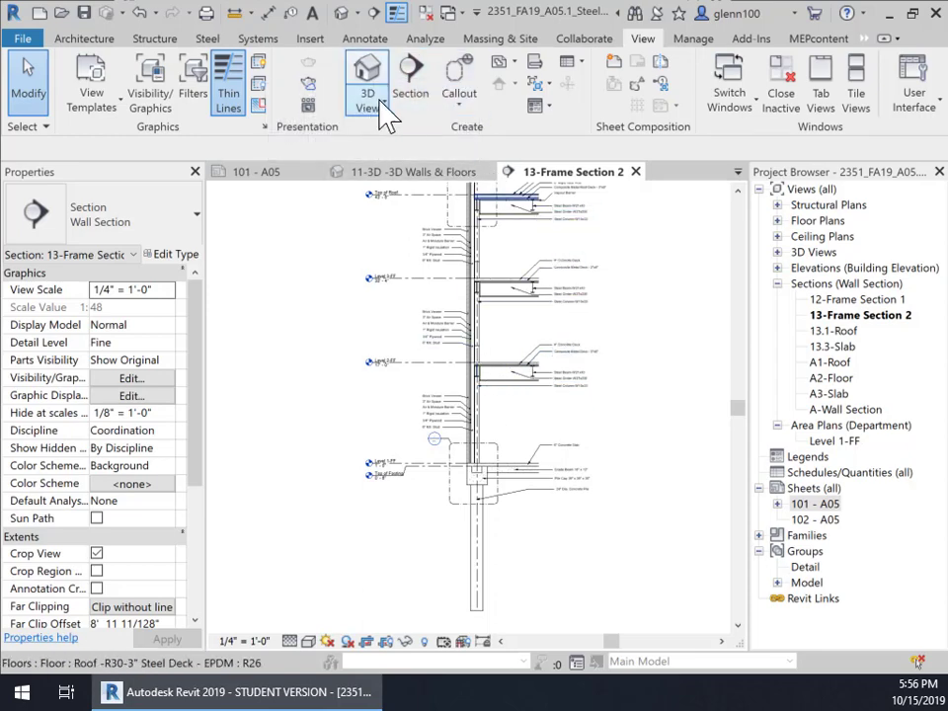
- Place a callout around the wall and floor junction at Level 2-FF and pull its outer edge in toward the wall
click(462, 91)
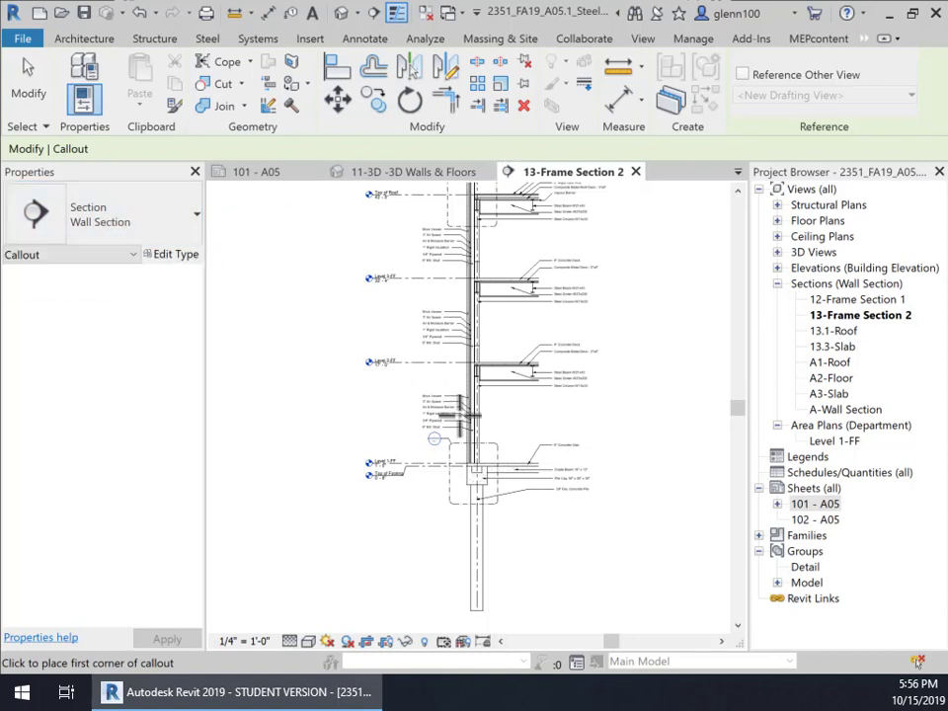
click(462, 358)
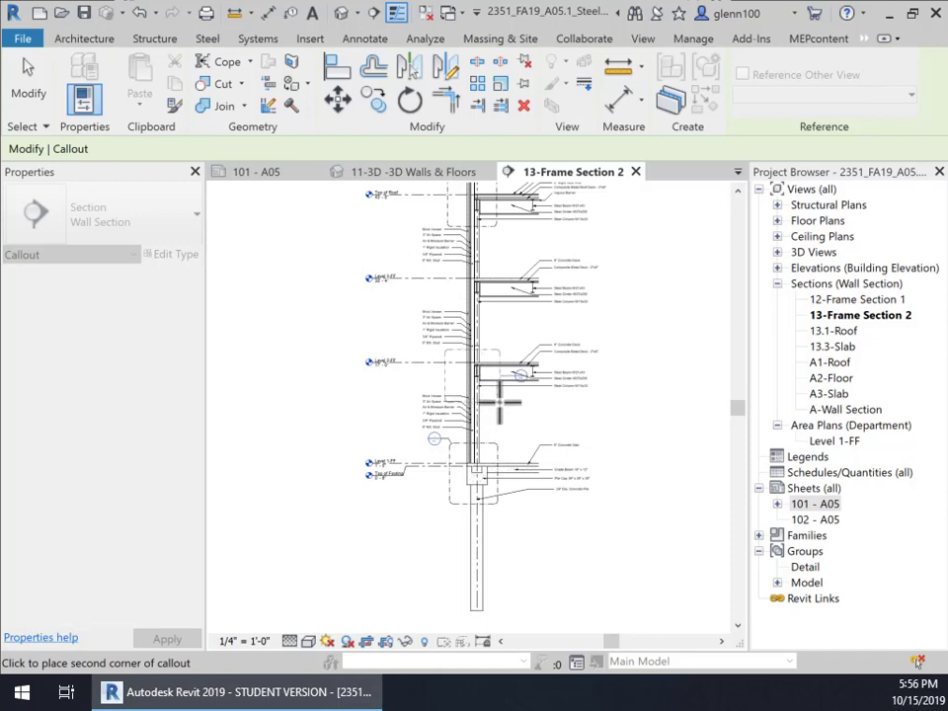
click(495, 401)
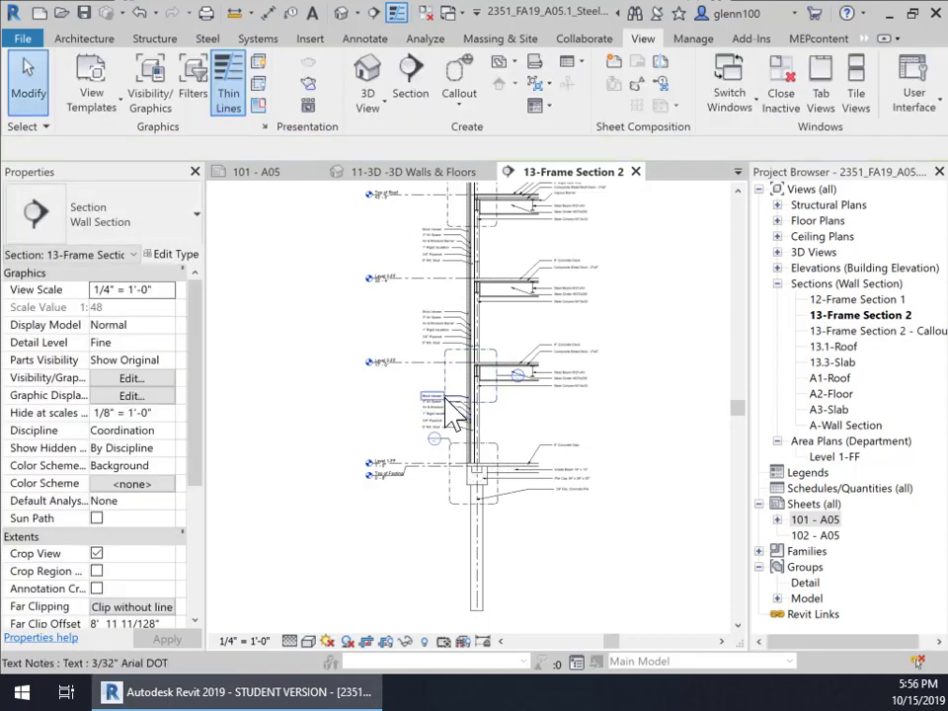
click(455, 391)
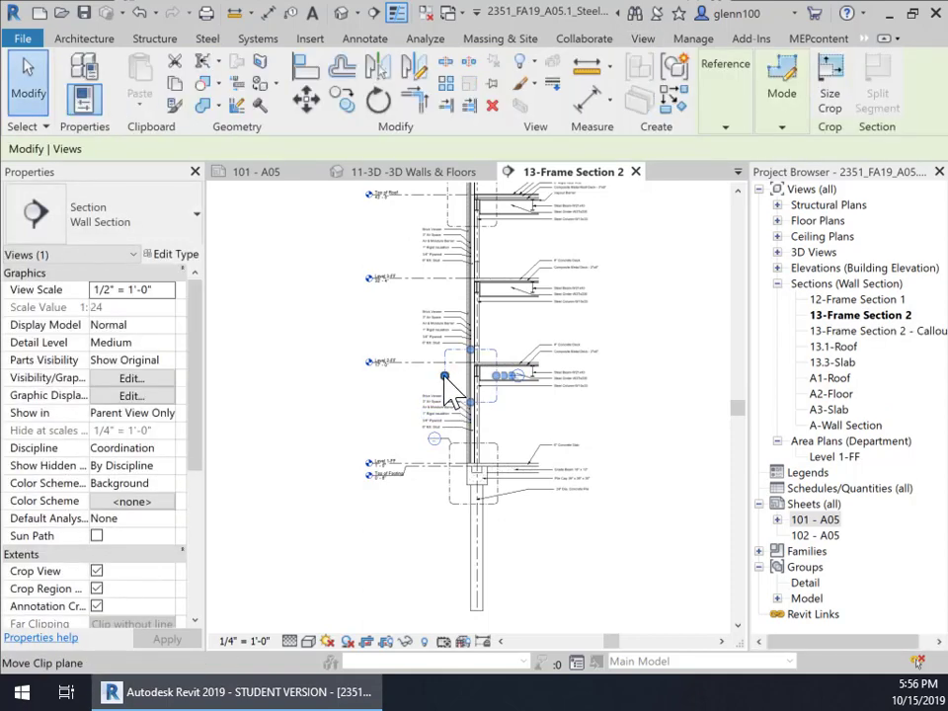
drag(444, 376, 446, 376)
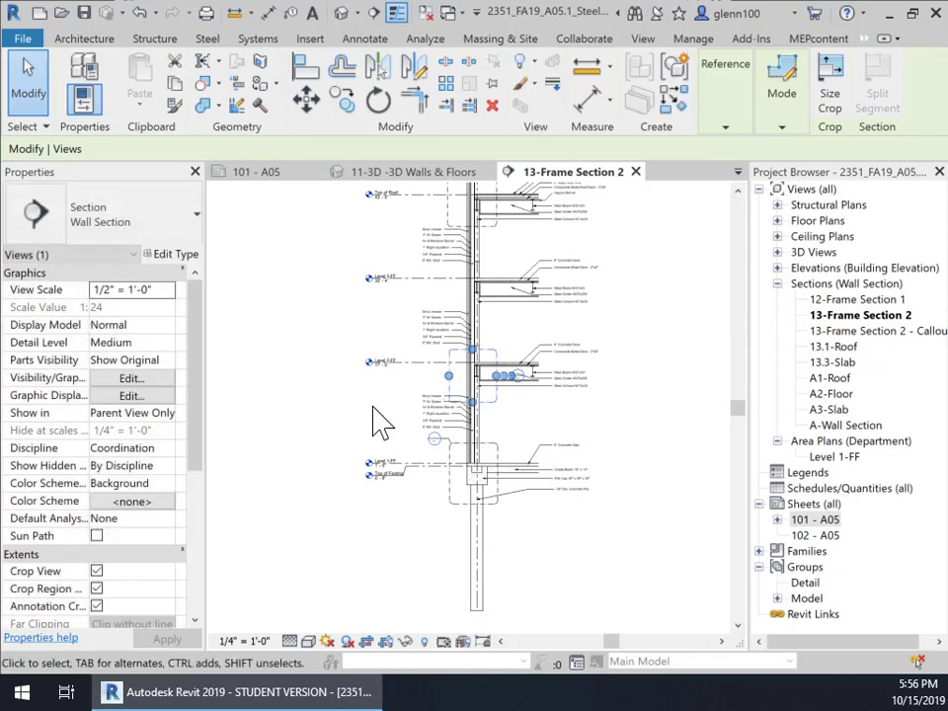
click(434, 405)
- Move the Level 2-FF callout's bubble to the exterior side of the wall, level with the middle of the callout
scroll(513, 415, up, 4)
scroll(508, 423, up, 1)
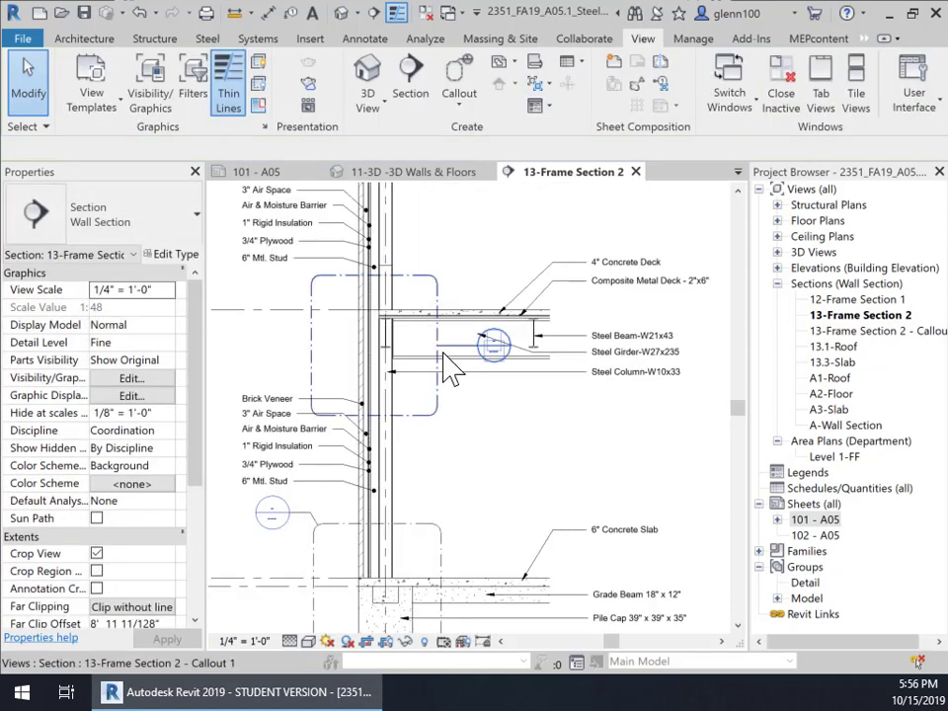
click(462, 361)
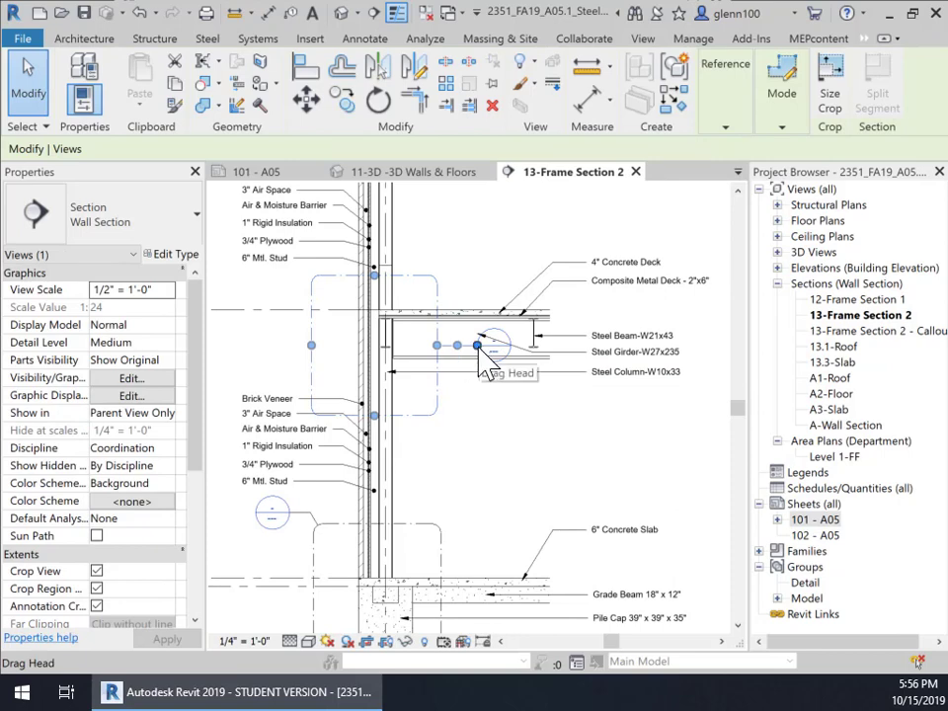
drag(479, 361, 254, 286)
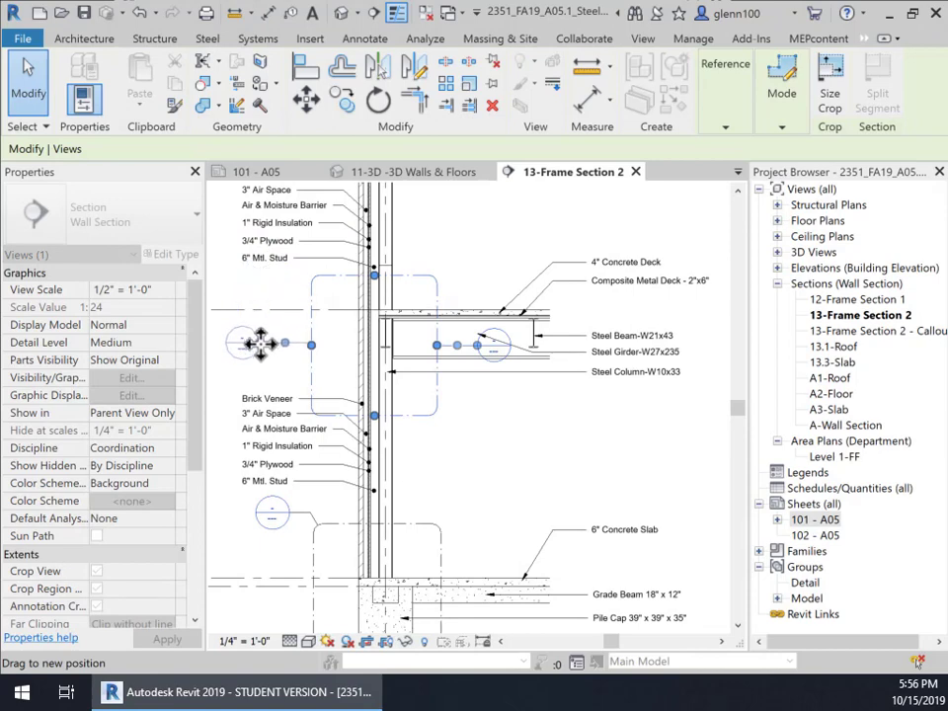
drag(259, 348, 260, 346)
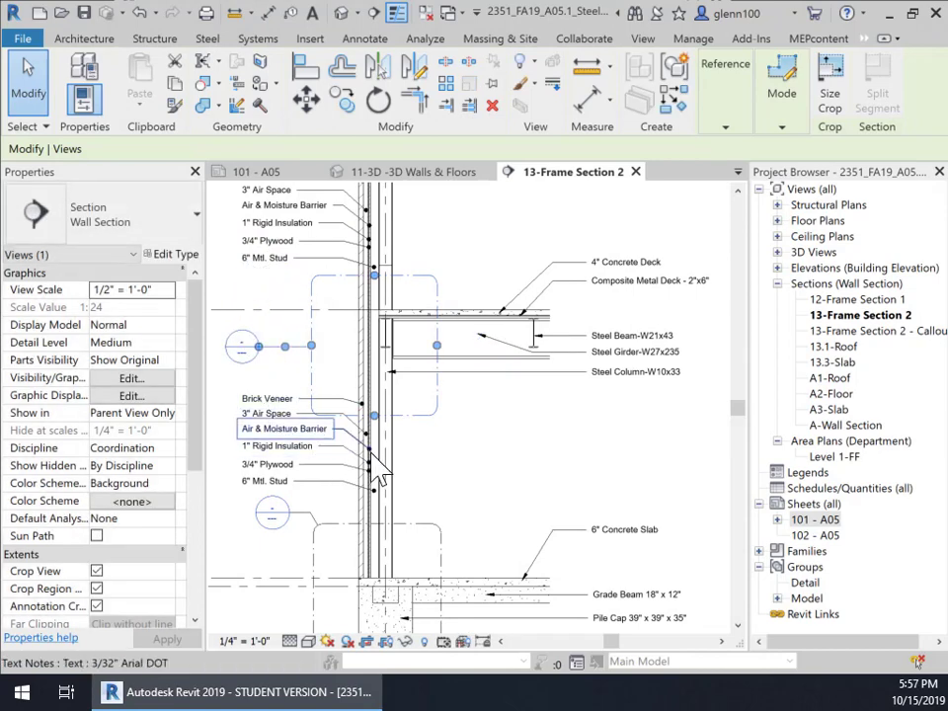
scroll(389, 446, down, 2)
middle_drag(419, 449, 580, 417)
click(395, 394)
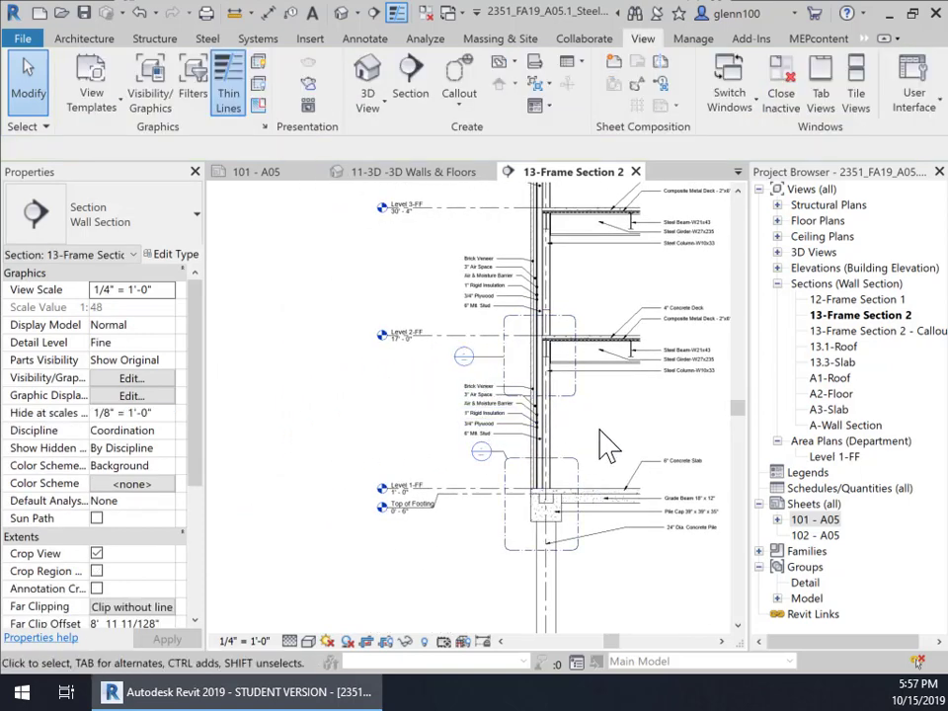
- Align the callout bubbles by shifting the Level 2-FF one slightly toward the wall and the slab one slightly away from it
click(483, 387)
scroll(487, 360, up, 2)
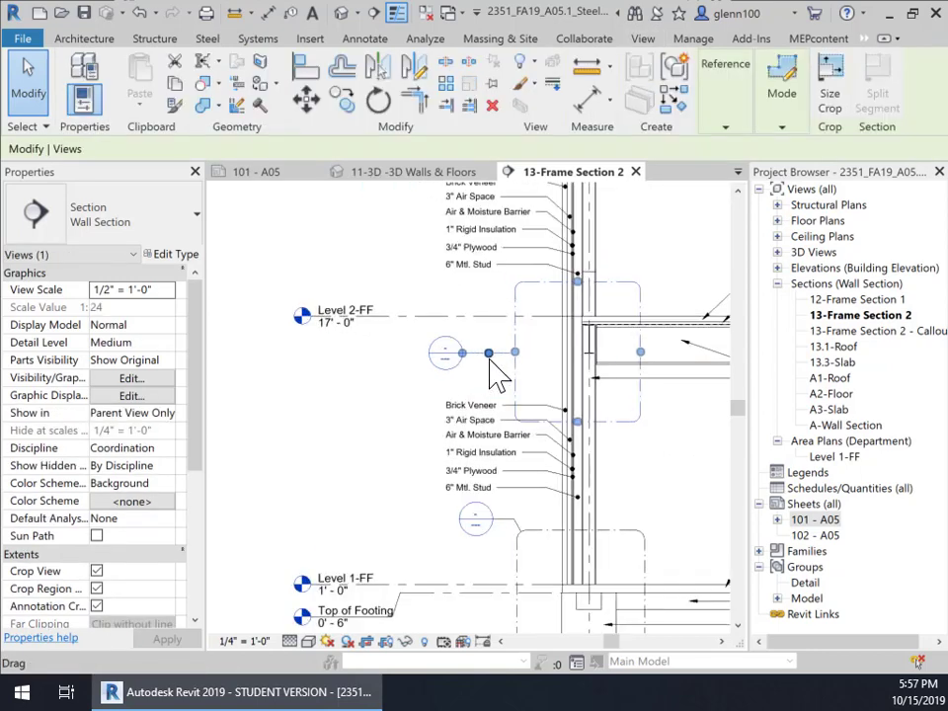
drag(461, 354, 474, 353)
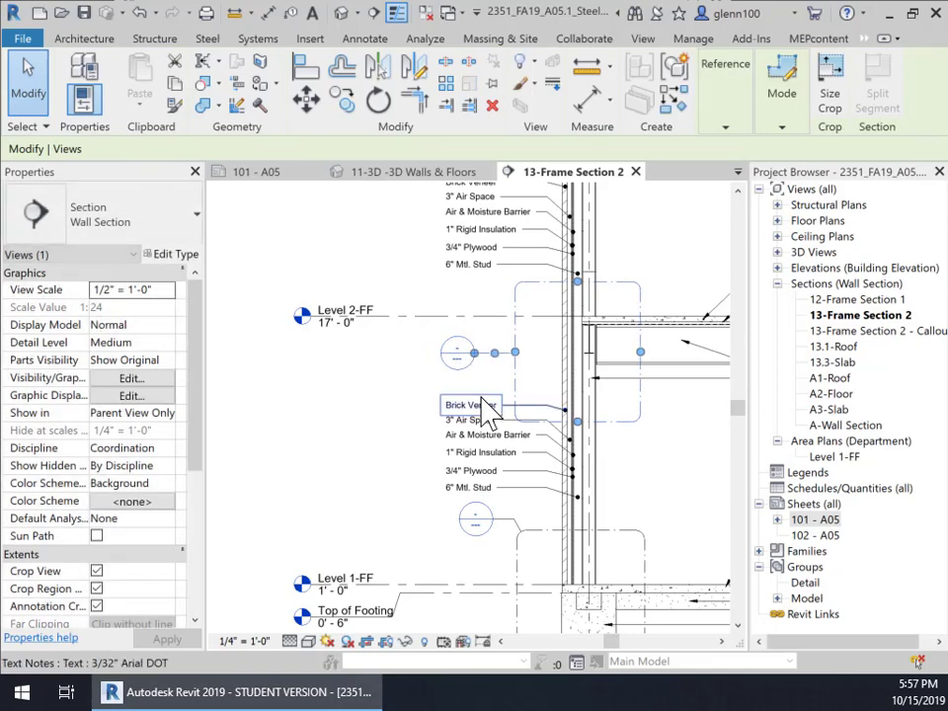
click(506, 520)
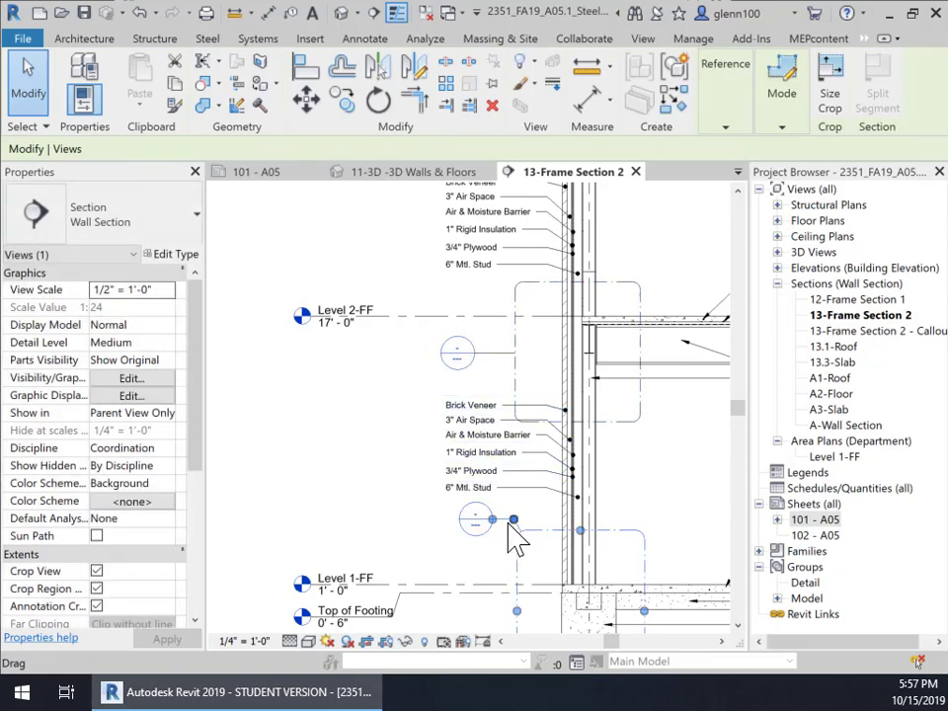
drag(492, 520, 477, 515)
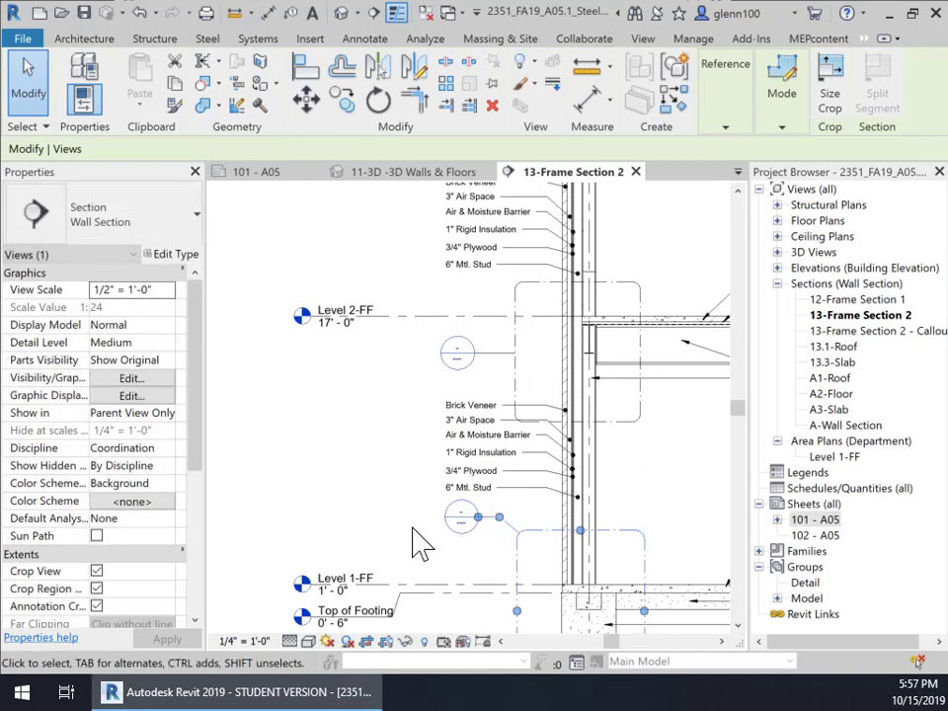
click(307, 433)
- Shift the roof callout's bubble slightly toward the wall to line up with the bubbles below
scroll(444, 332, down, 3)
middle_drag(444, 332, 457, 557)
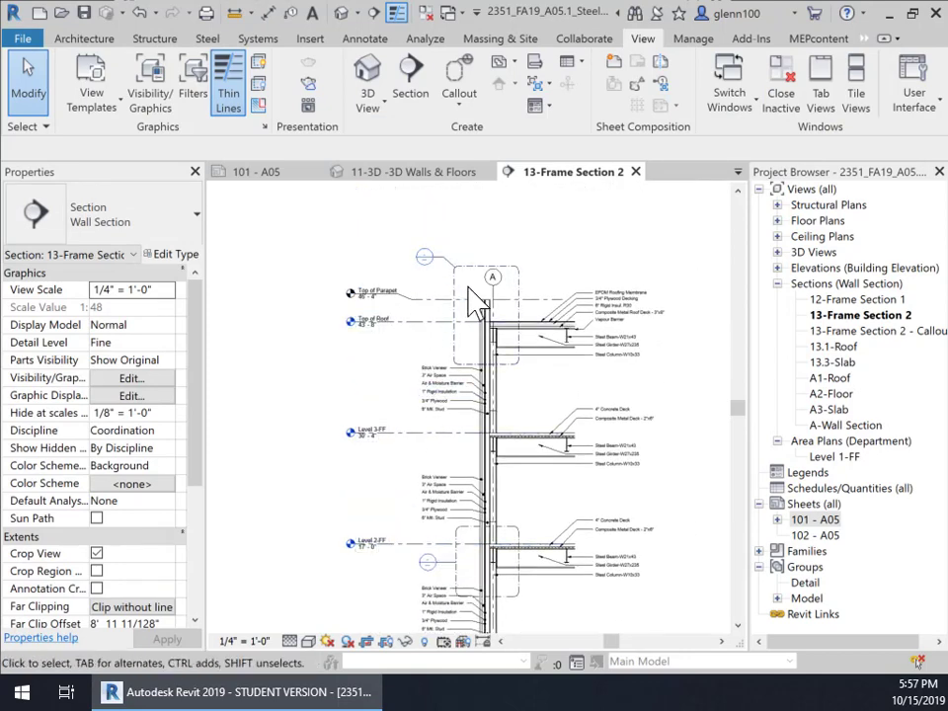
scroll(444, 264, up, 4)
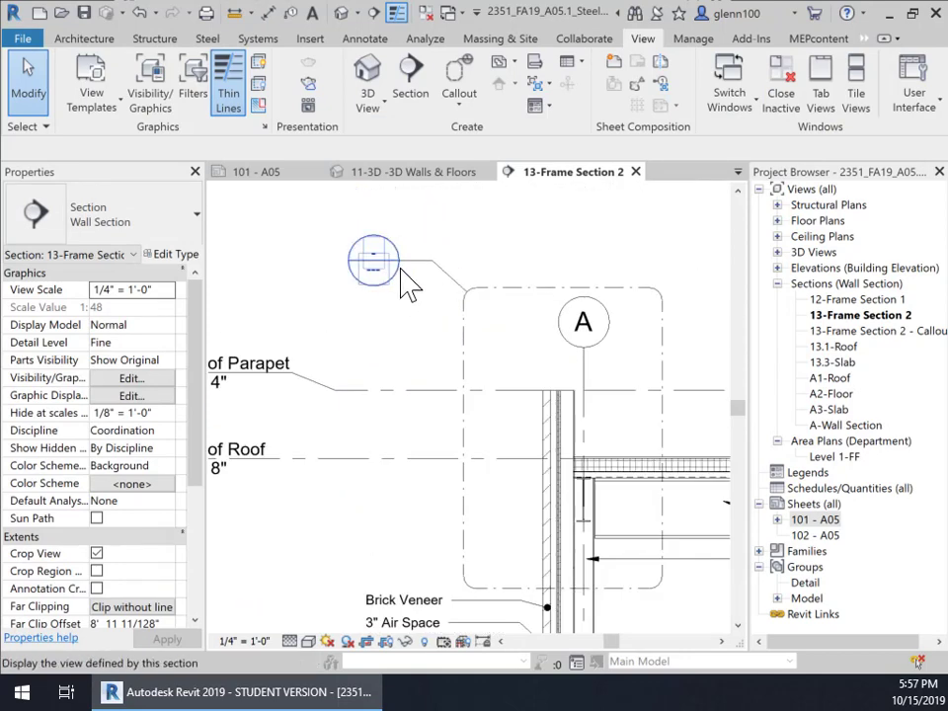
click(408, 267)
drag(406, 260, 419, 263)
scroll(450, 424, down, 6)
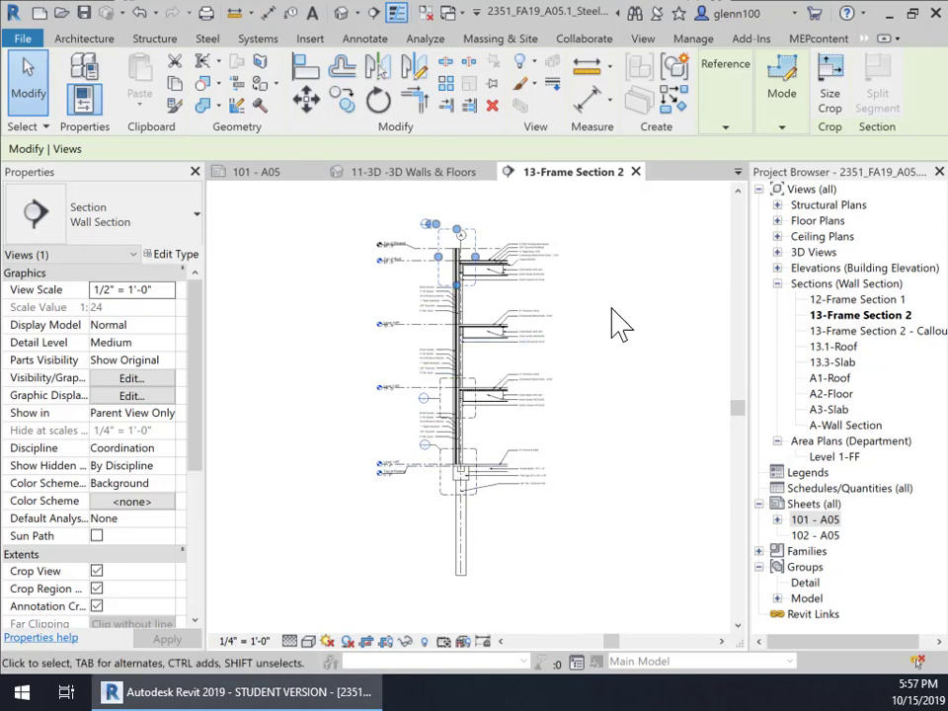
click(534, 234)
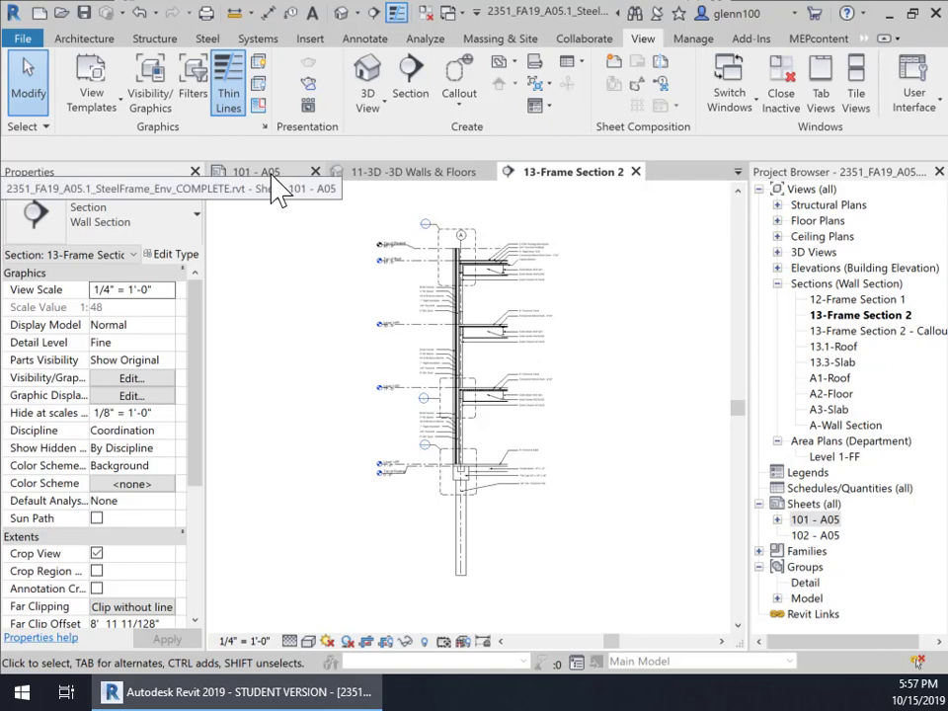
- Open sheet 102 - A05
click(815, 536)
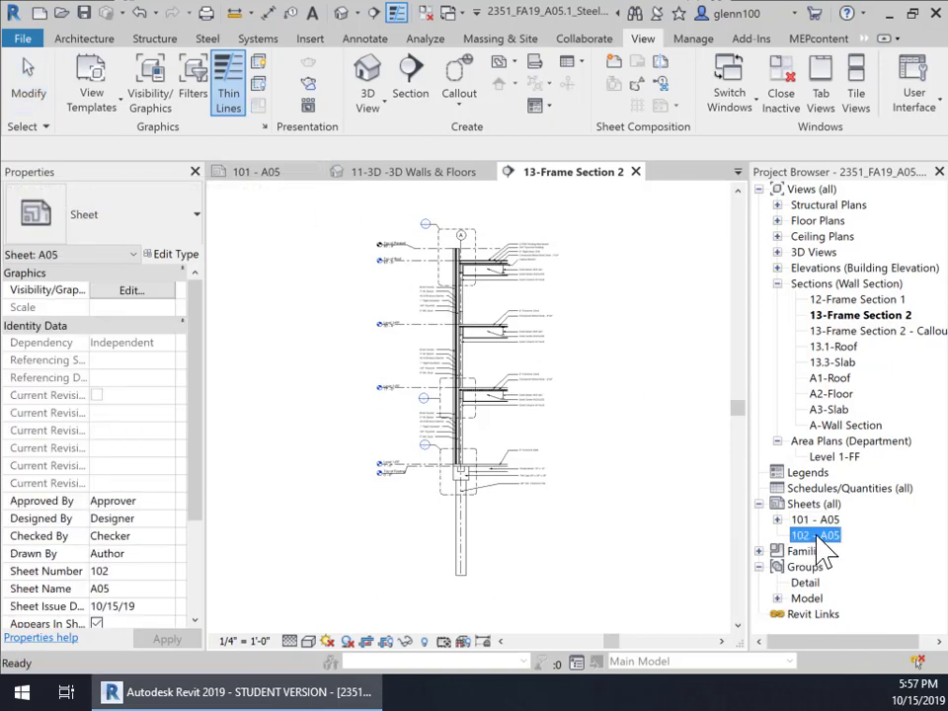
right_click(818, 553)
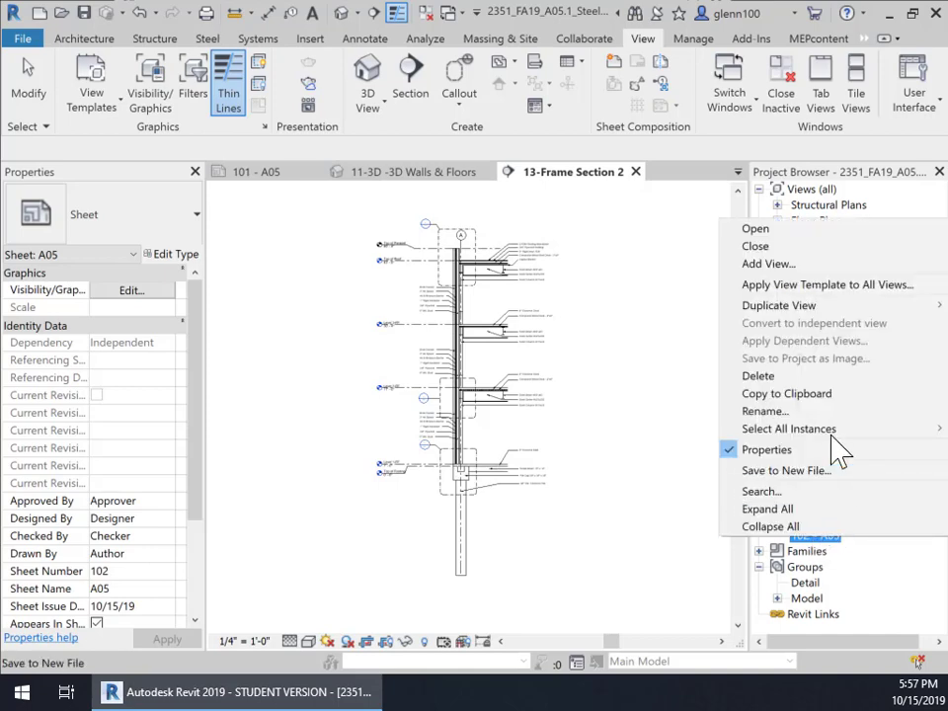
click(756, 228)
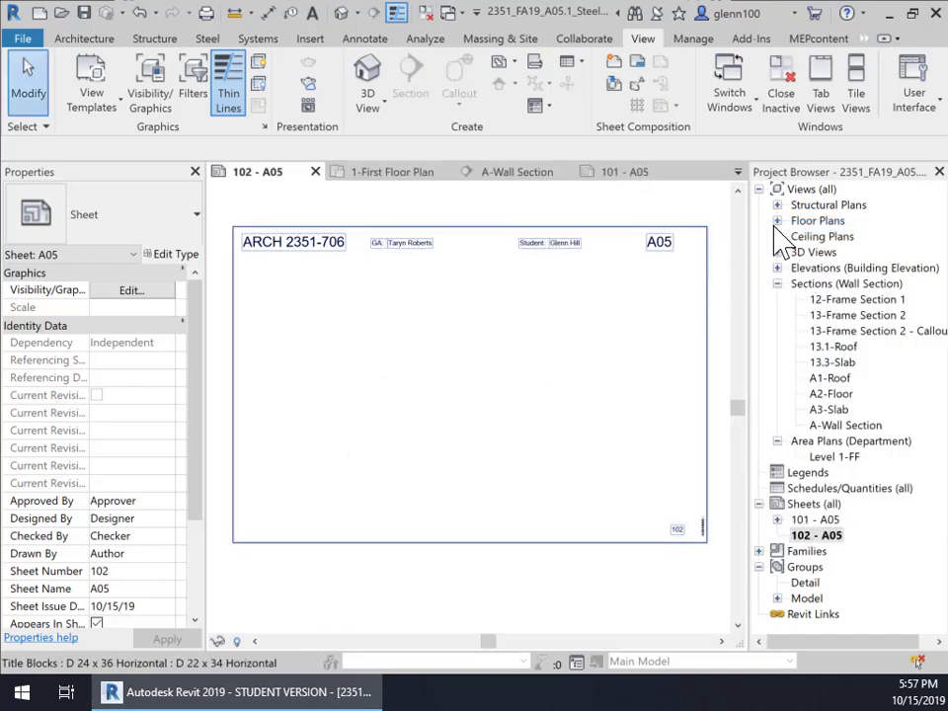
- Rename the floor plan view Level 2-FF Copy 1 as 2-Second Floor Plan
click(777, 221)
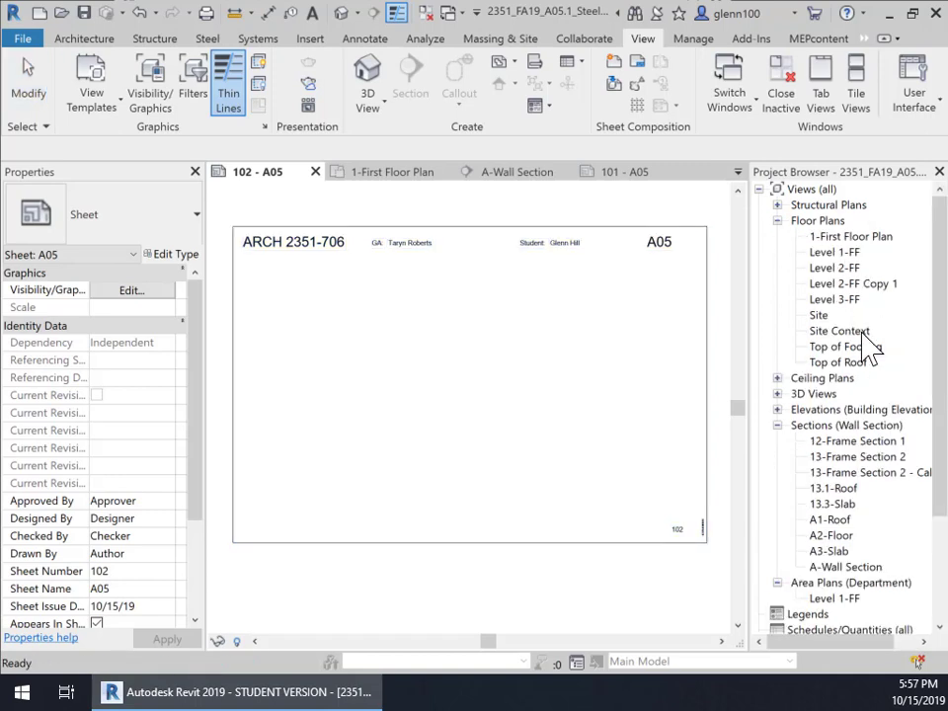
click(855, 284)
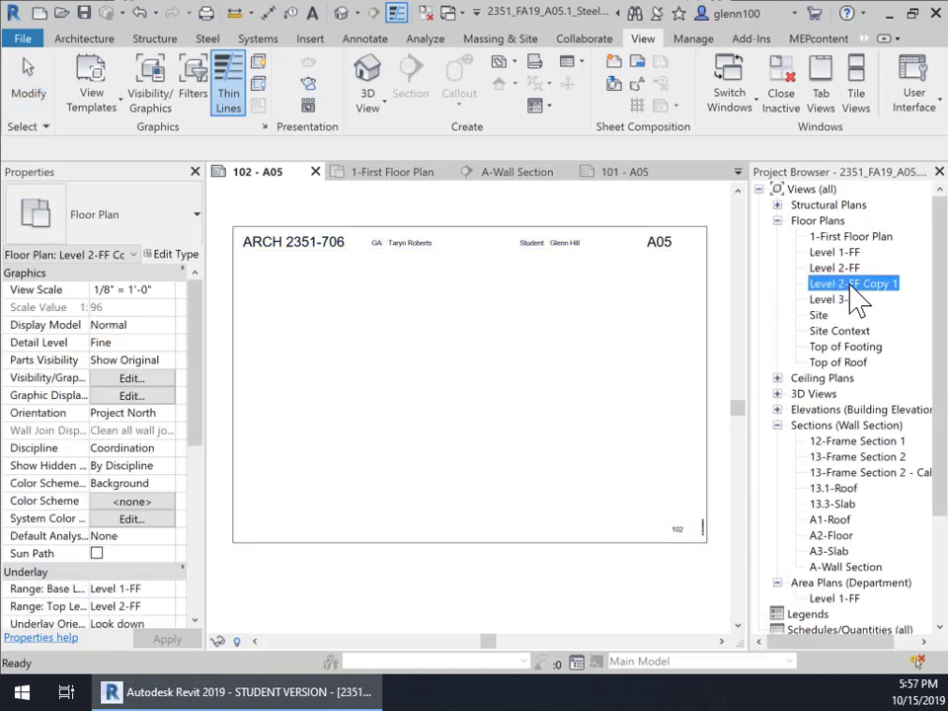
click(853, 285)
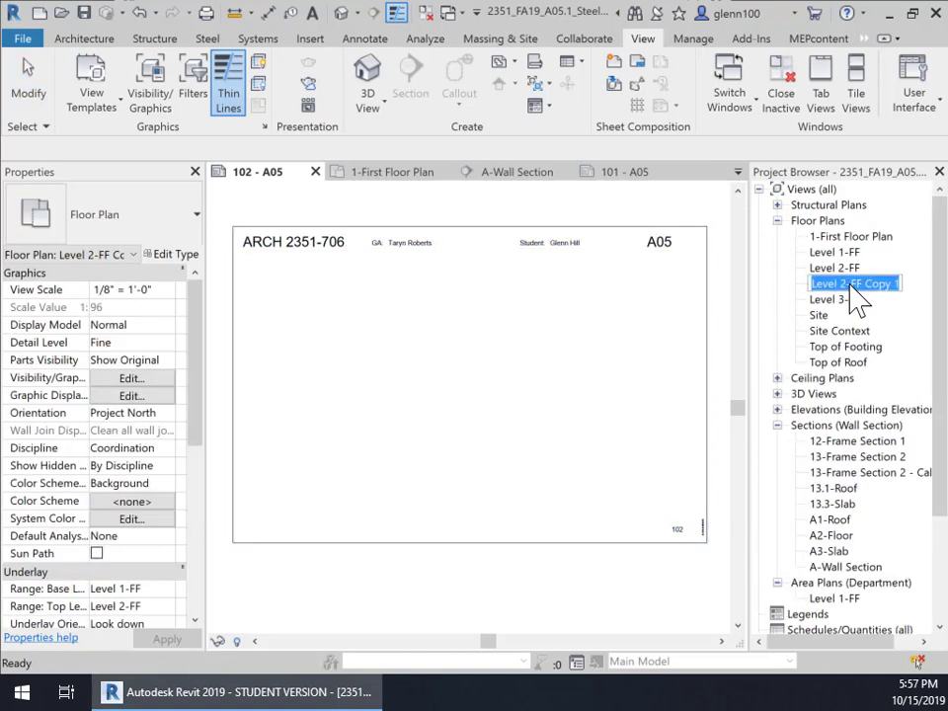
click(815, 284)
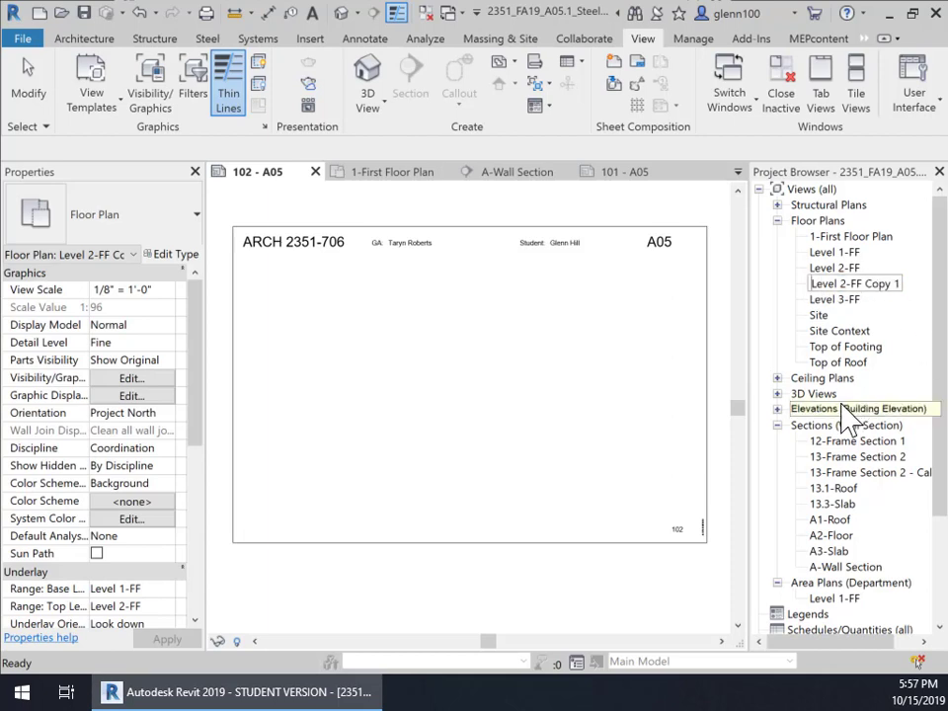
text(2-)
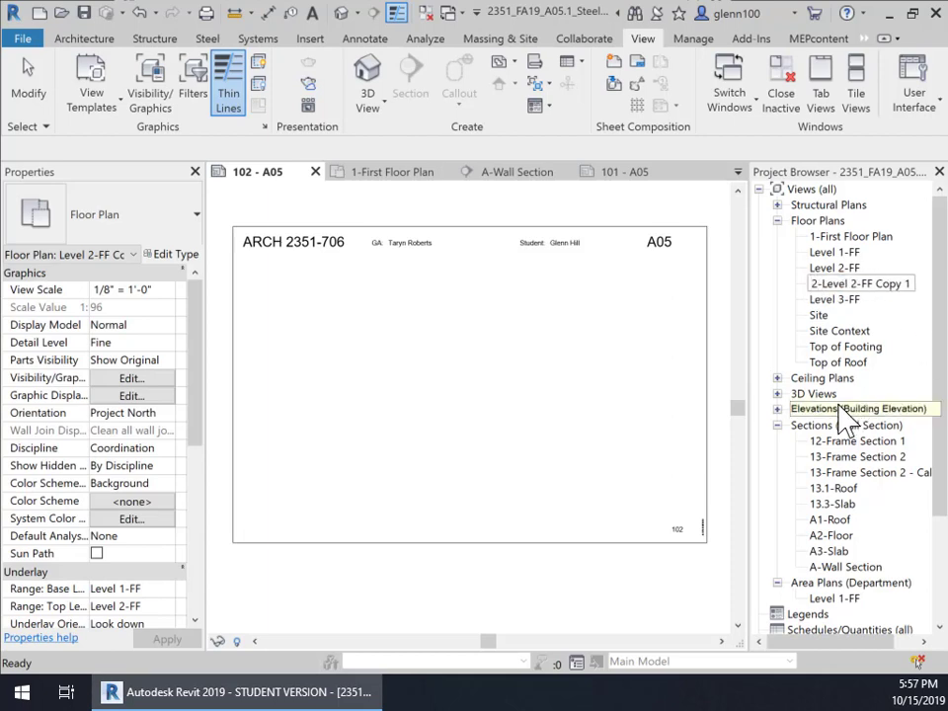
text(Second Fl)
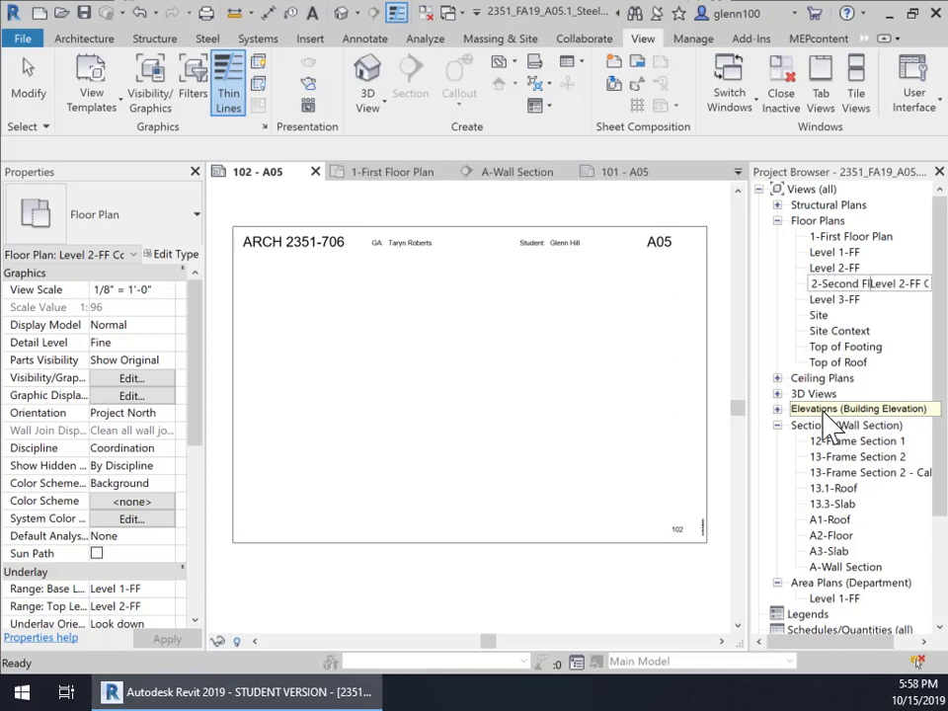
text(oor Plan)
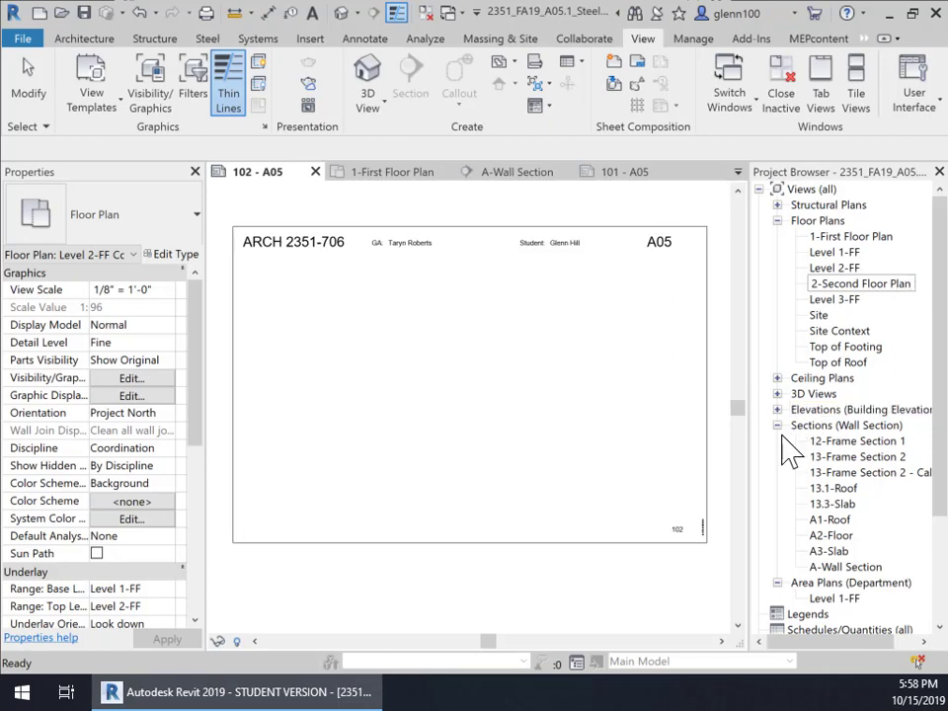
click(681, 225)
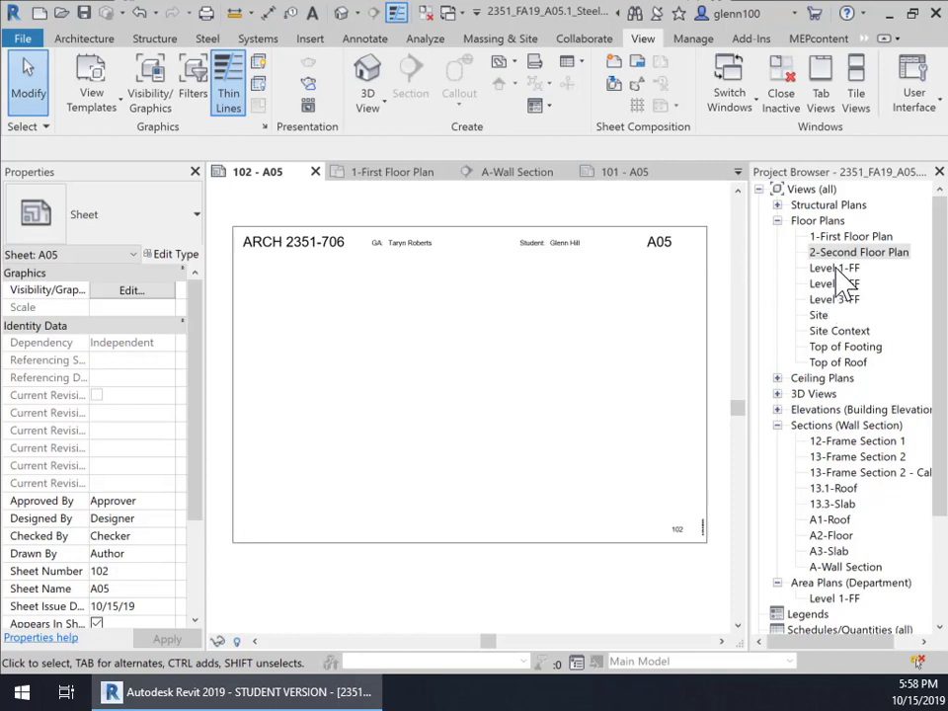
- Place the 2-Second Floor Plan view along the left side of sheet 102, below the ARCH 2351-706 heading
click(839, 253)
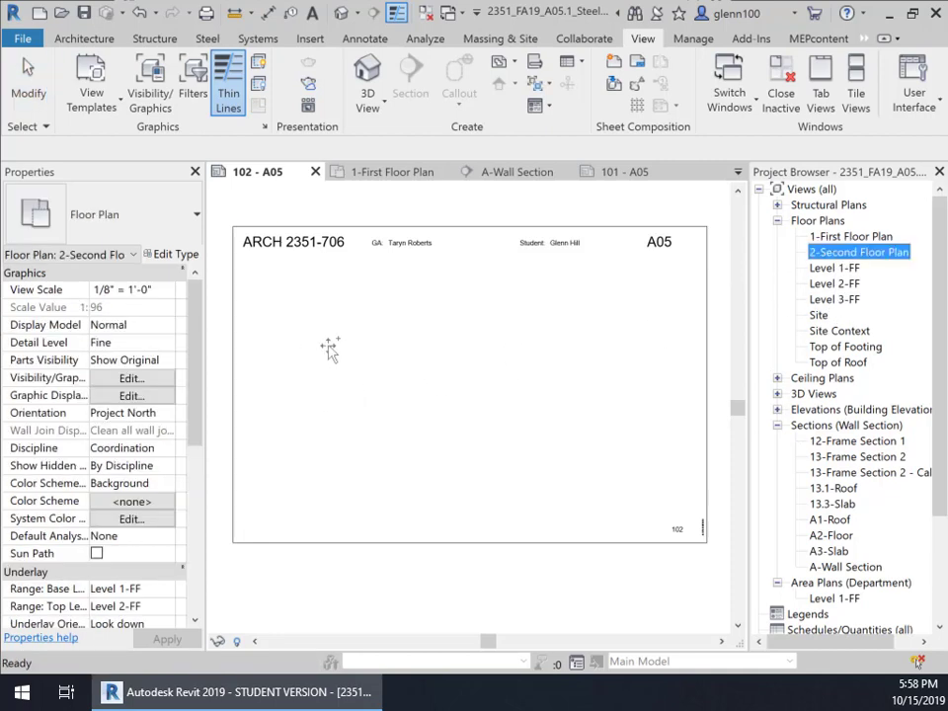
drag(857, 251, 328, 353)
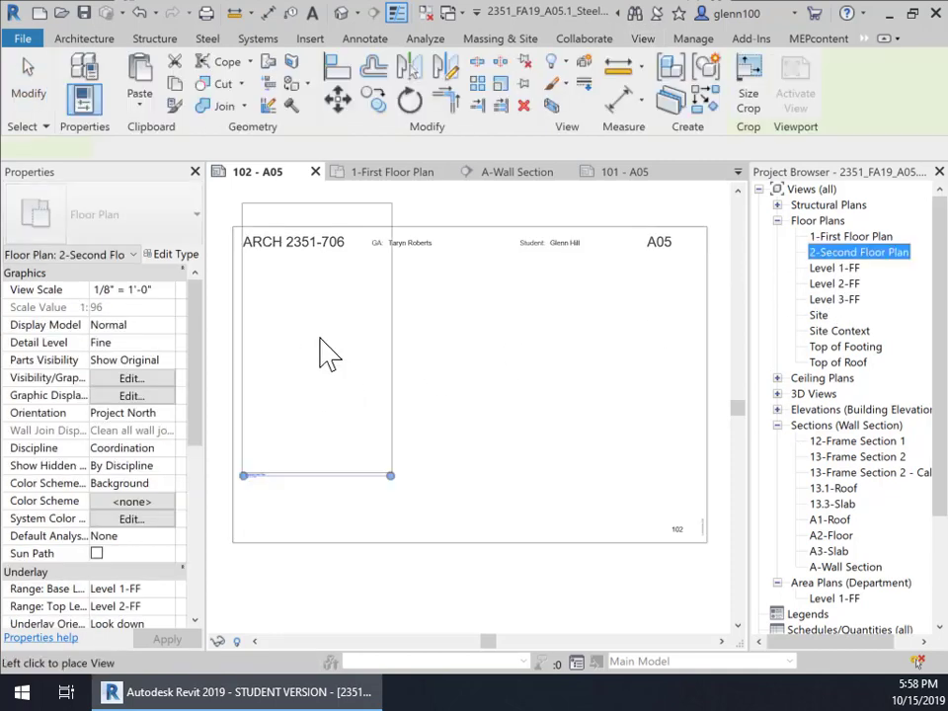
click(328, 403)
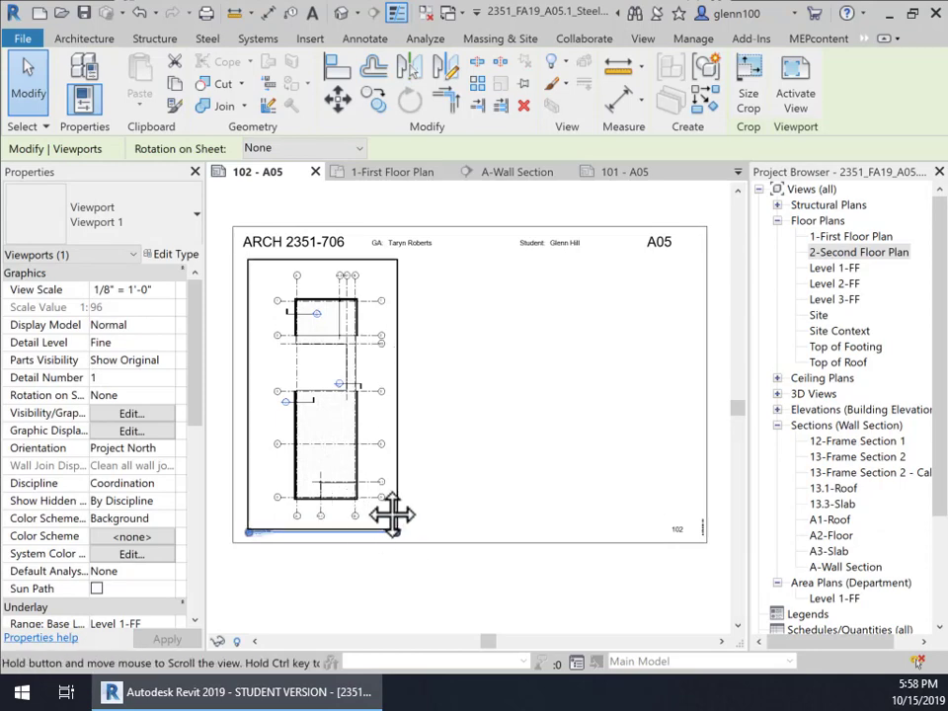
middle_drag(387, 514, 502, 504)
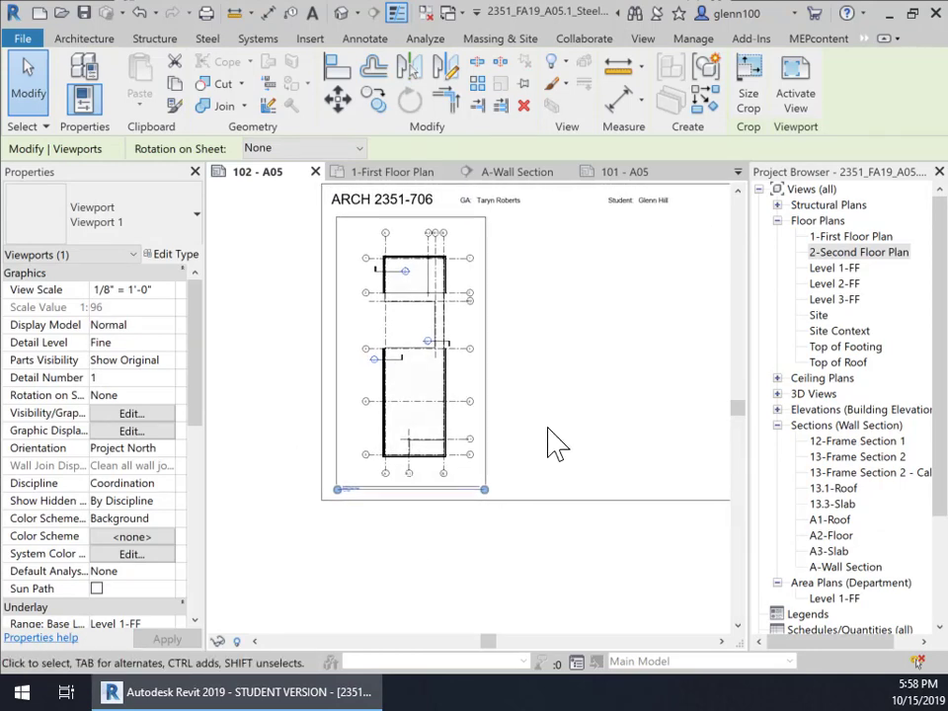
click(582, 435)
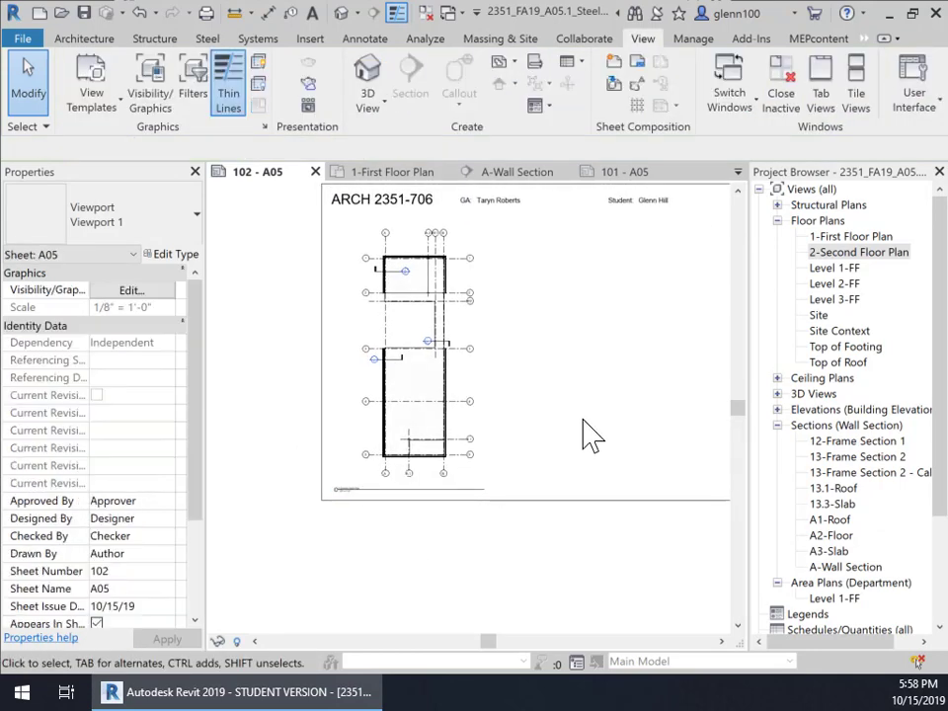
- Activate the second floor plan's viewport, examine its grids and section markers up close, and deactivate the view
click(491, 385)
right_click(491, 385)
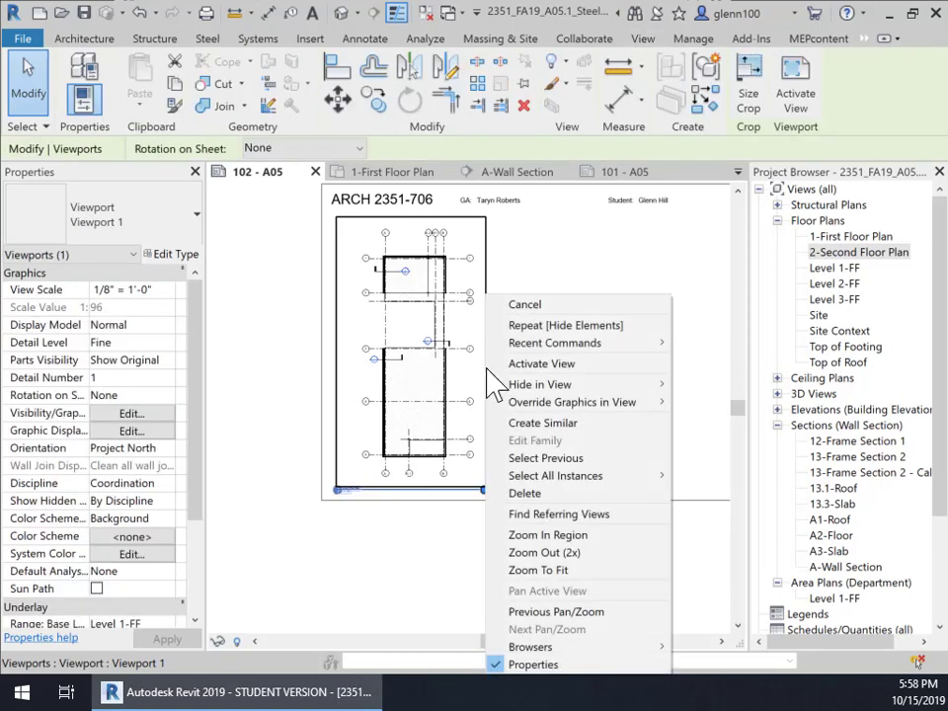
click(576, 365)
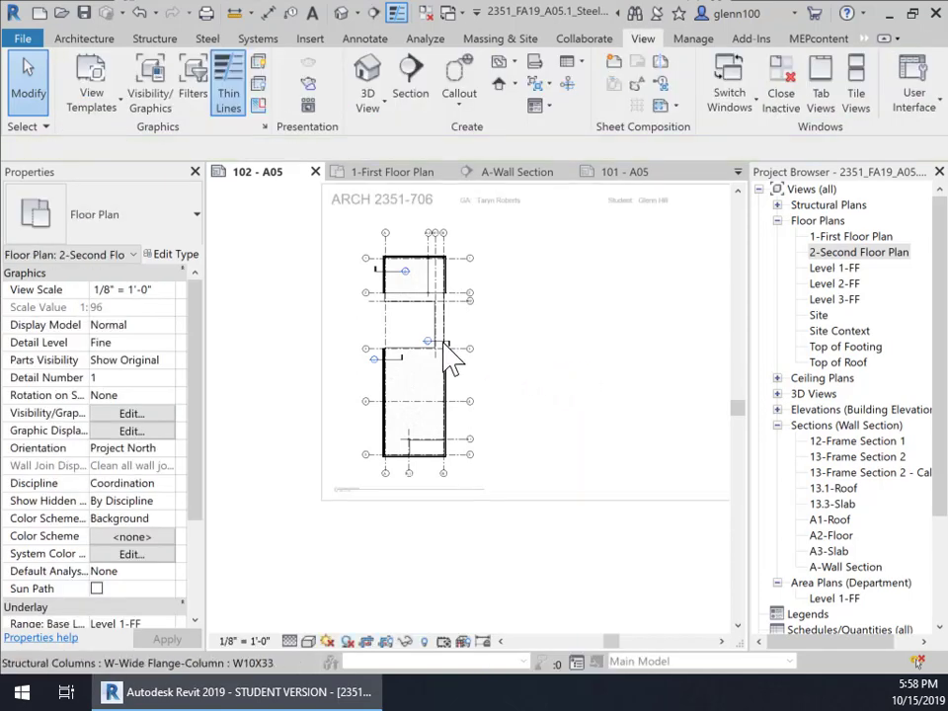
scroll(464, 371, up, 2)
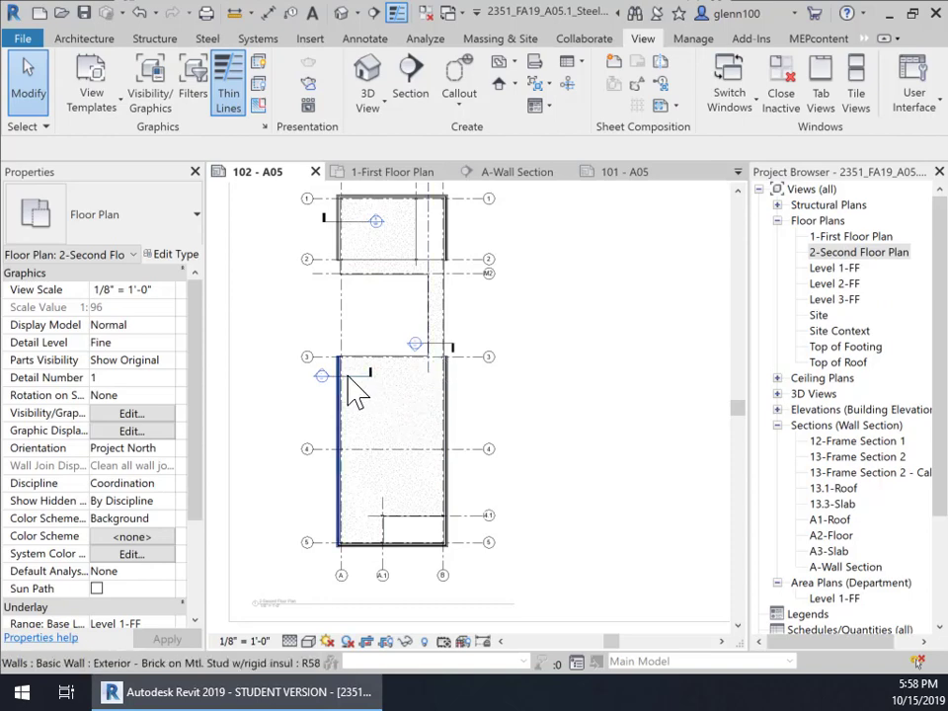
right_click(435, 383)
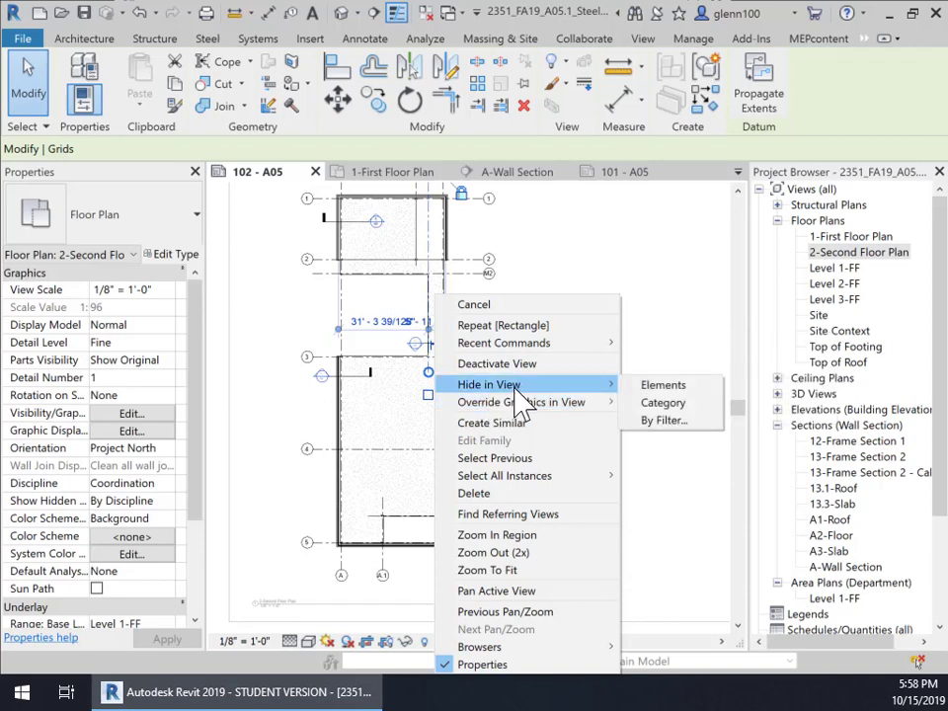
click(505, 364)
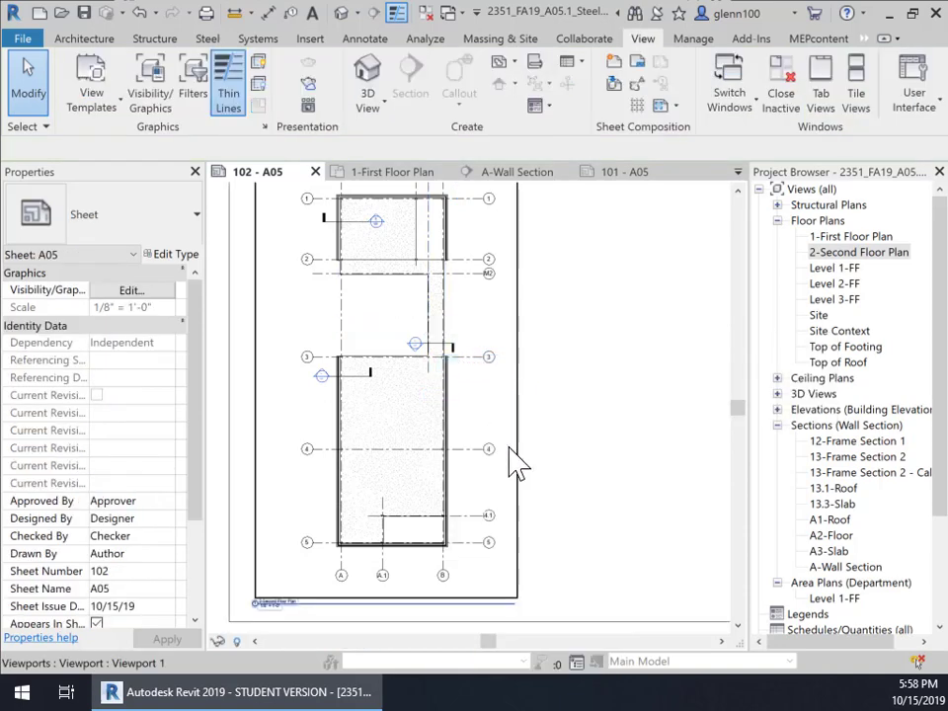
scroll(513, 461, down, 3)
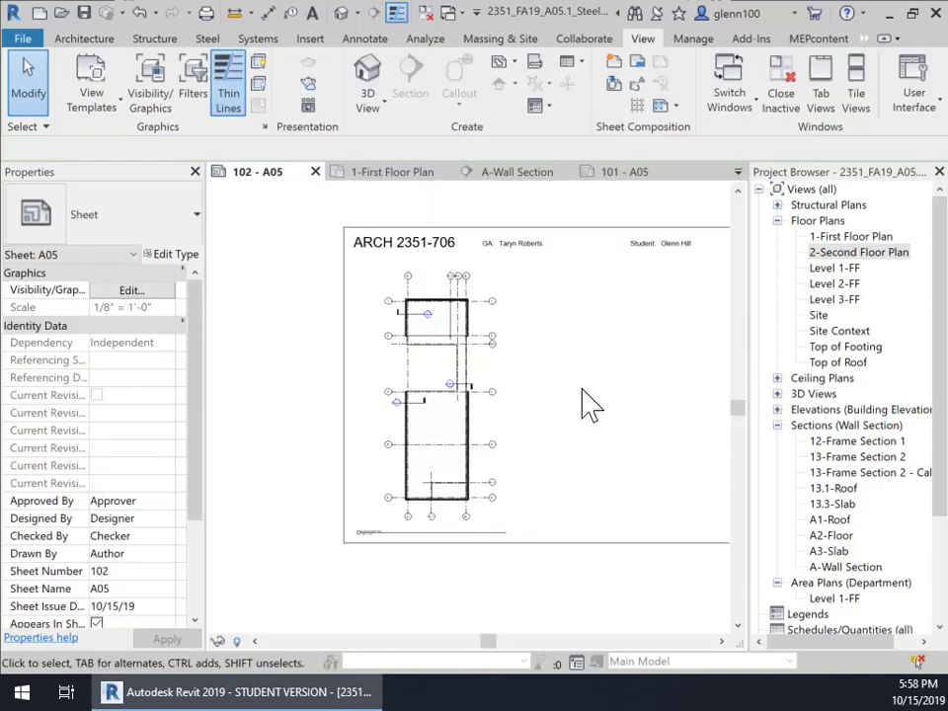
- Shift the second floor plan's view title slightly inward from the sheet's left edge, keeping it level below the plan
click(470, 410)
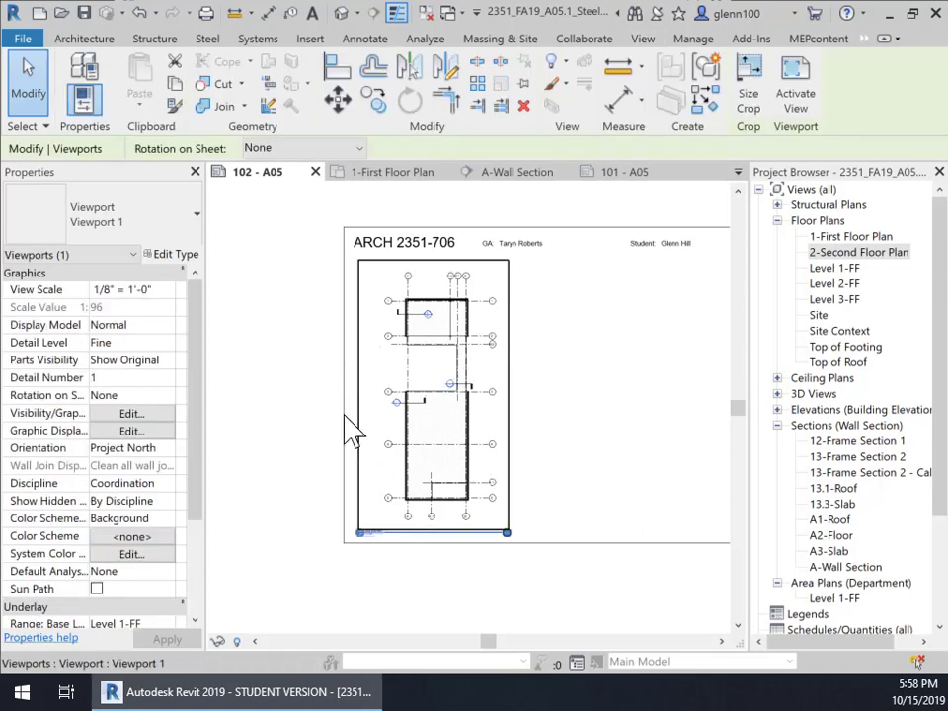
click(564, 489)
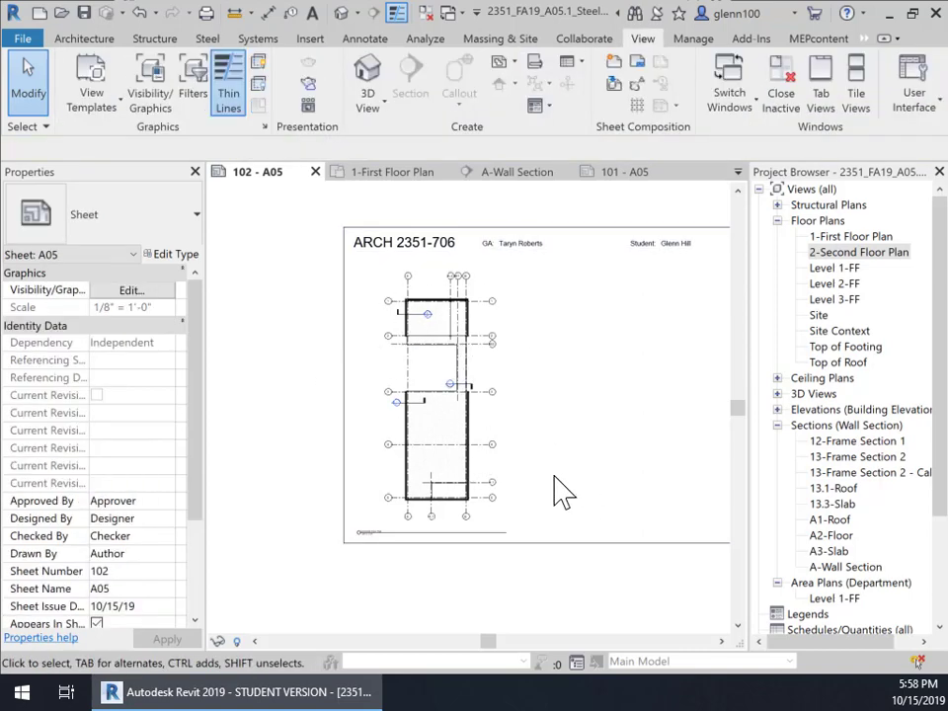
click(442, 555)
scroll(449, 563, up, 4)
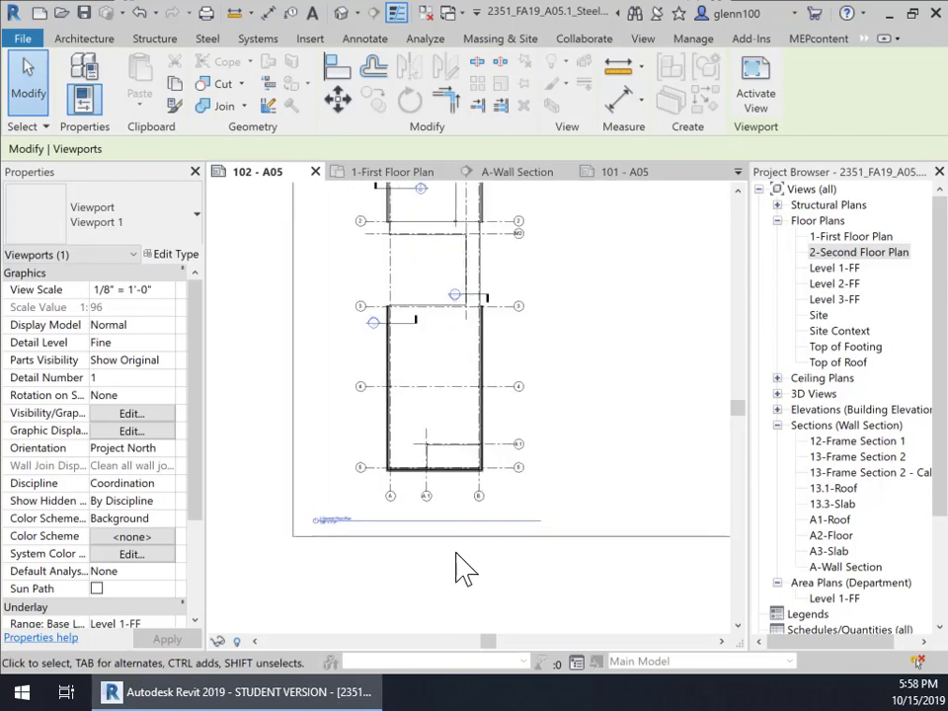
middle_drag(435, 594, 459, 552)
click(602, 526)
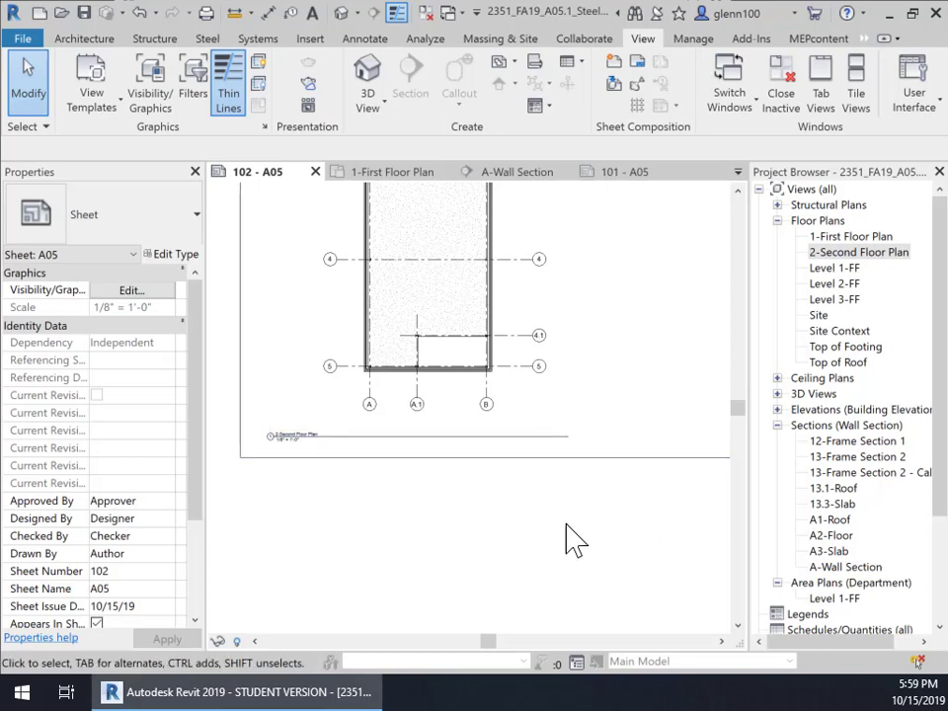
click(481, 446)
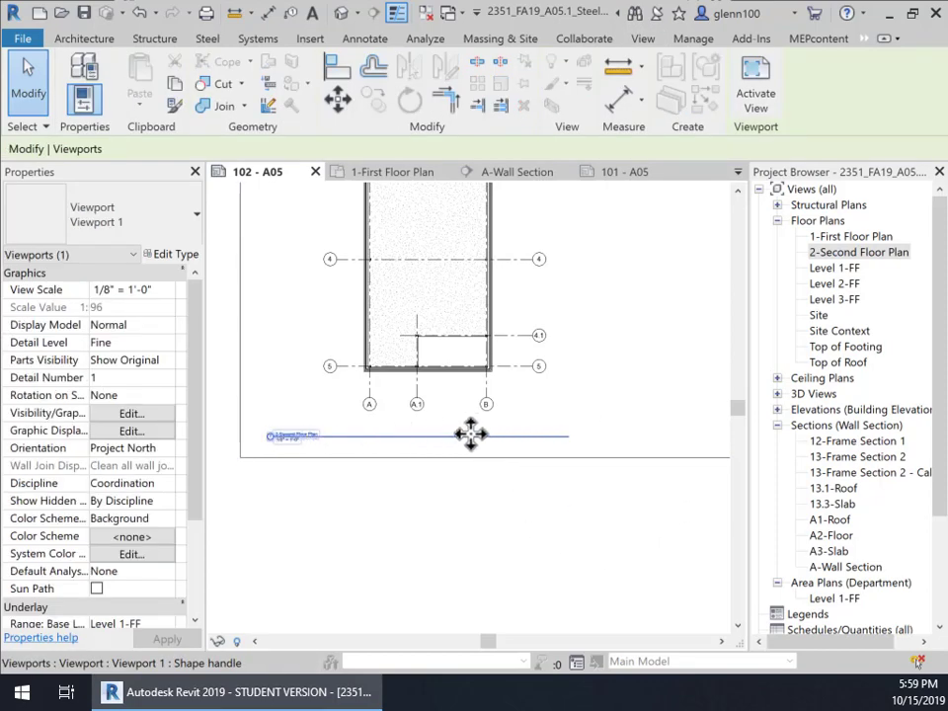
drag(470, 434, 489, 429)
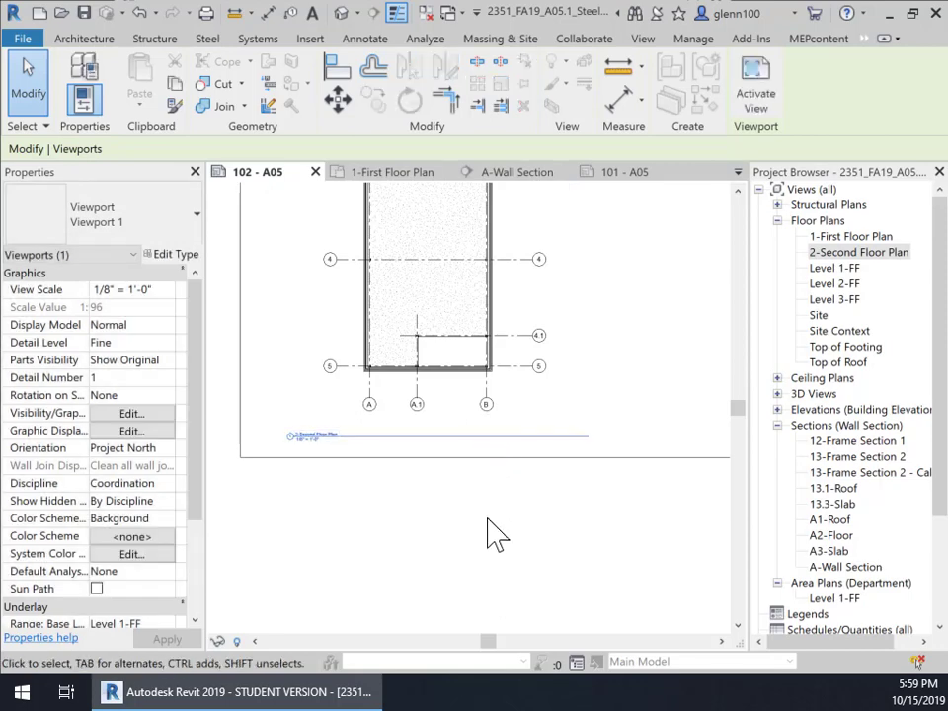
click(491, 533)
- Shorten the second floor plan's title line so its right end stops just inside the viewport's edge
scroll(513, 518, down, 3)
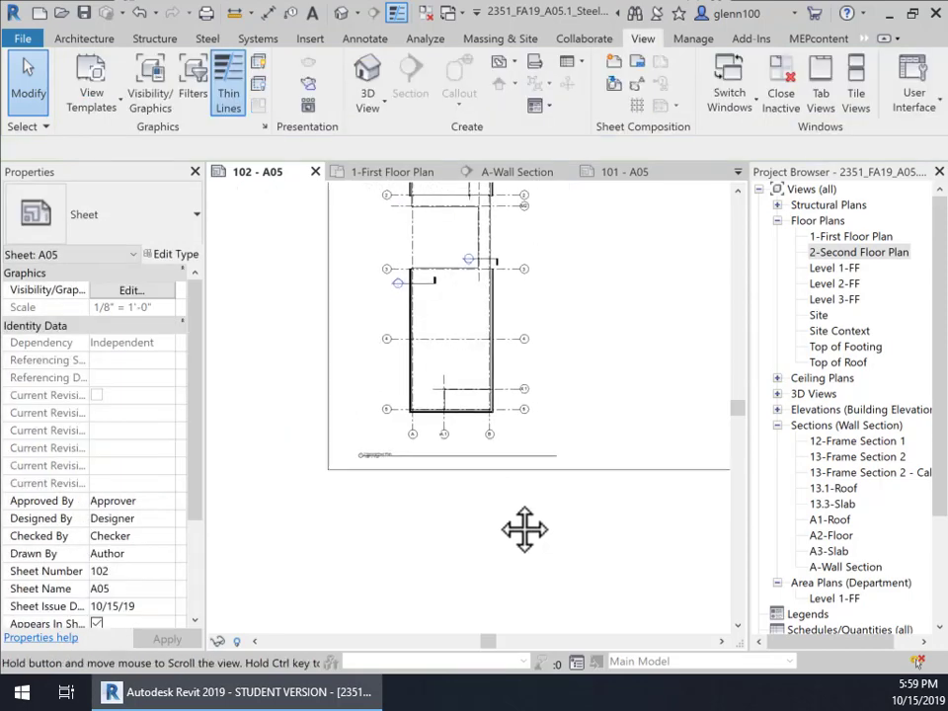
middle_drag(524, 529, 470, 529)
scroll(447, 507, down, 3)
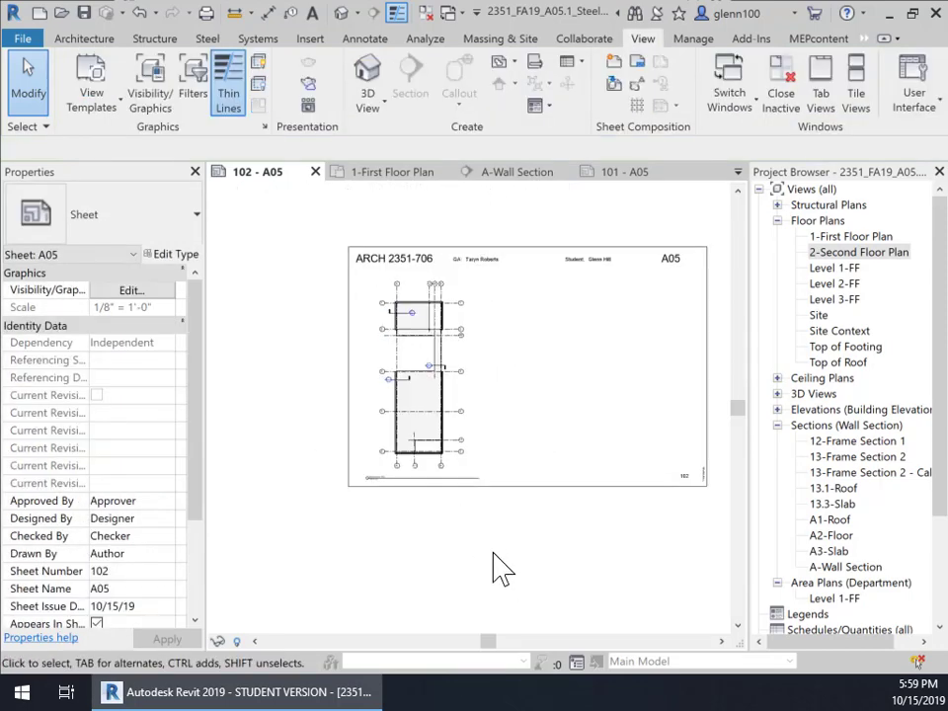
click(459, 422)
scroll(474, 533, up, 1)
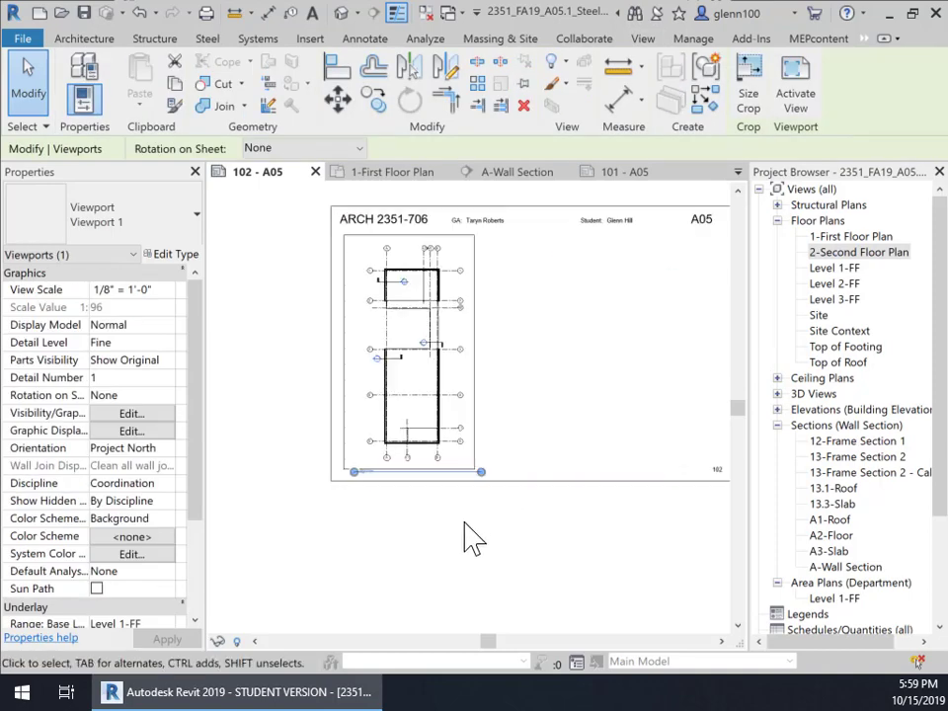
scroll(484, 518, up, 2)
middle_drag(491, 508, 554, 451)
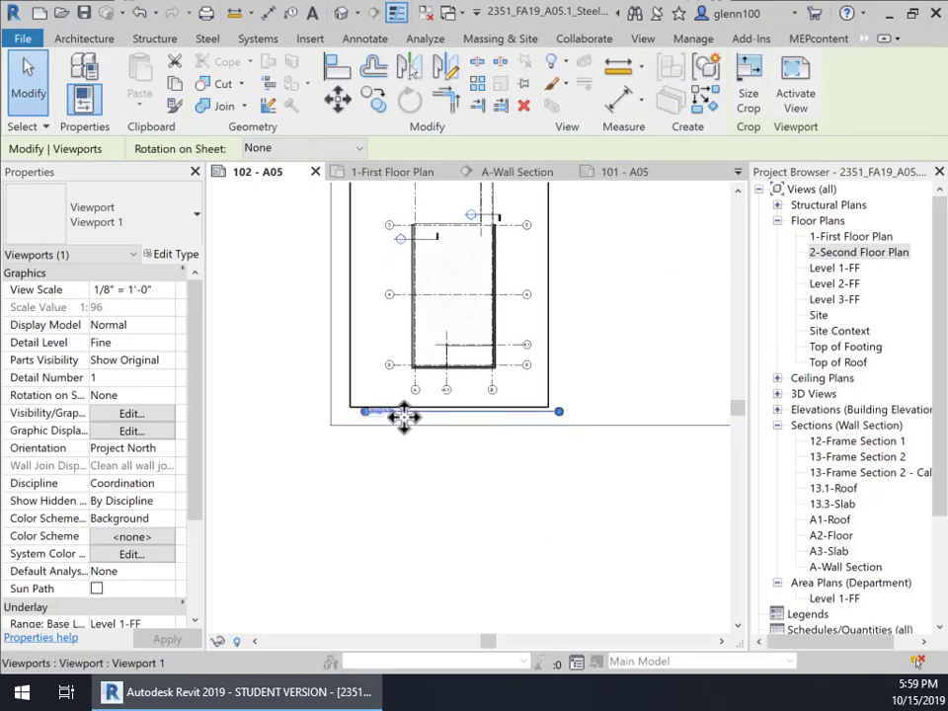
middle_drag(515, 494, 523, 525)
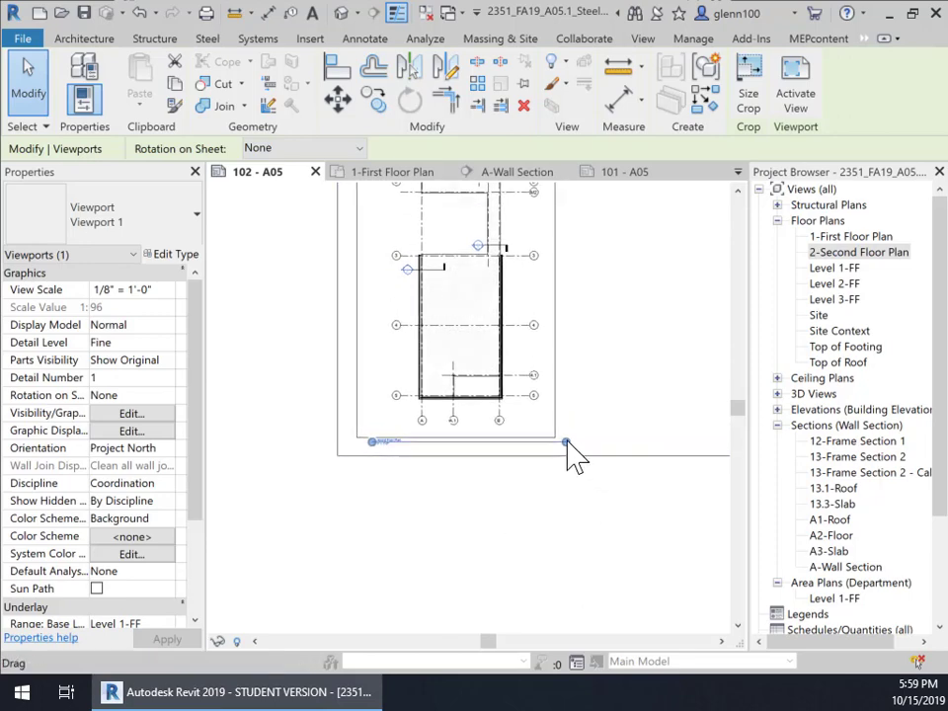
drag(571, 452, 546, 448)
click(529, 539)
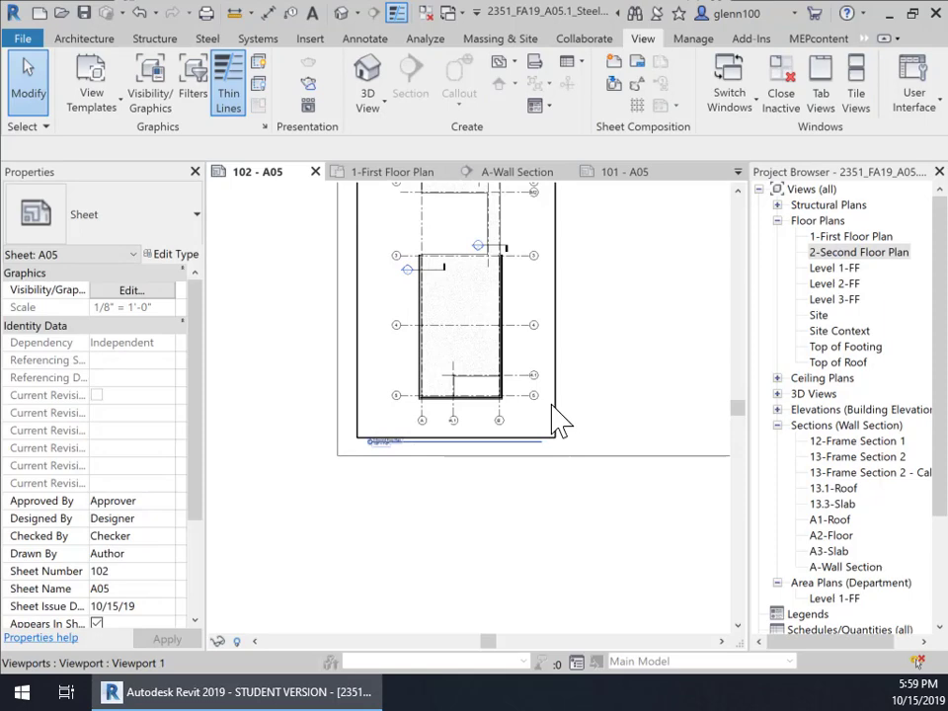
click(557, 422)
click(419, 496)
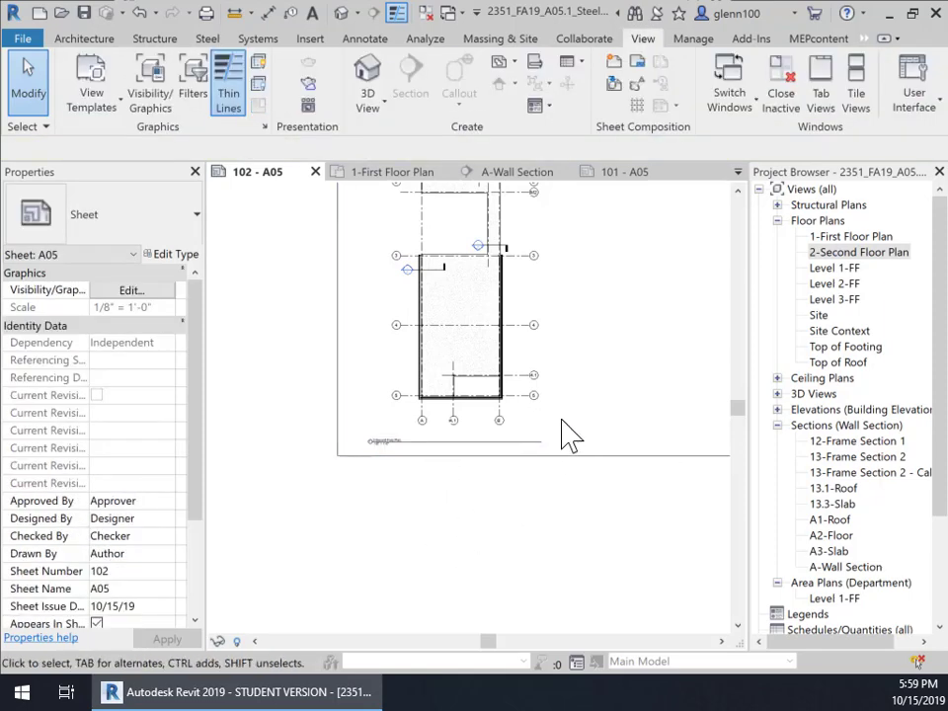
click(561, 388)
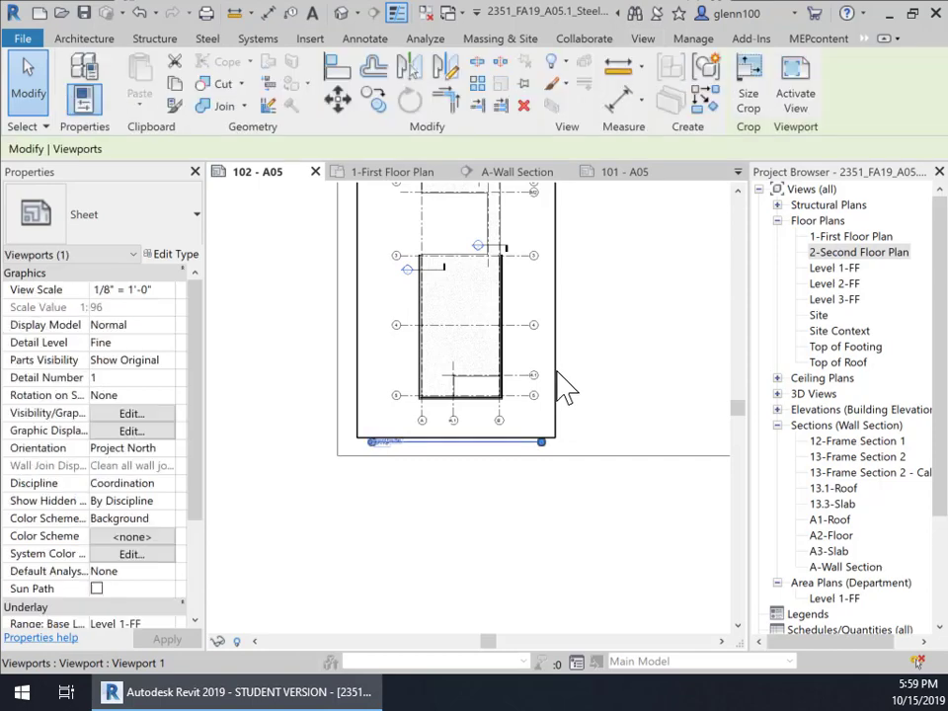
key(Escape)
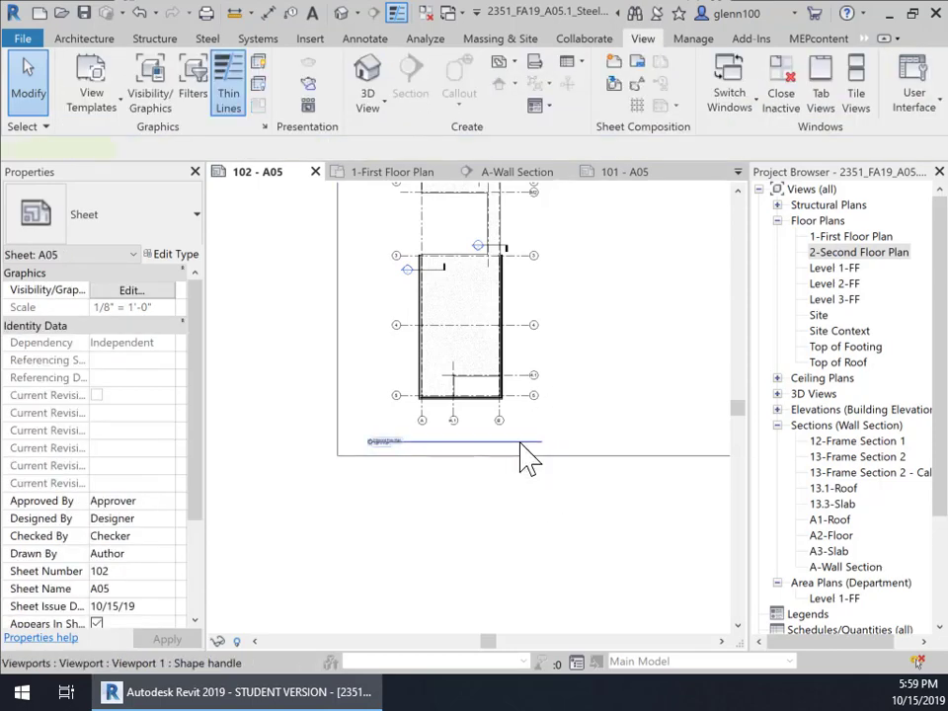
click(524, 455)
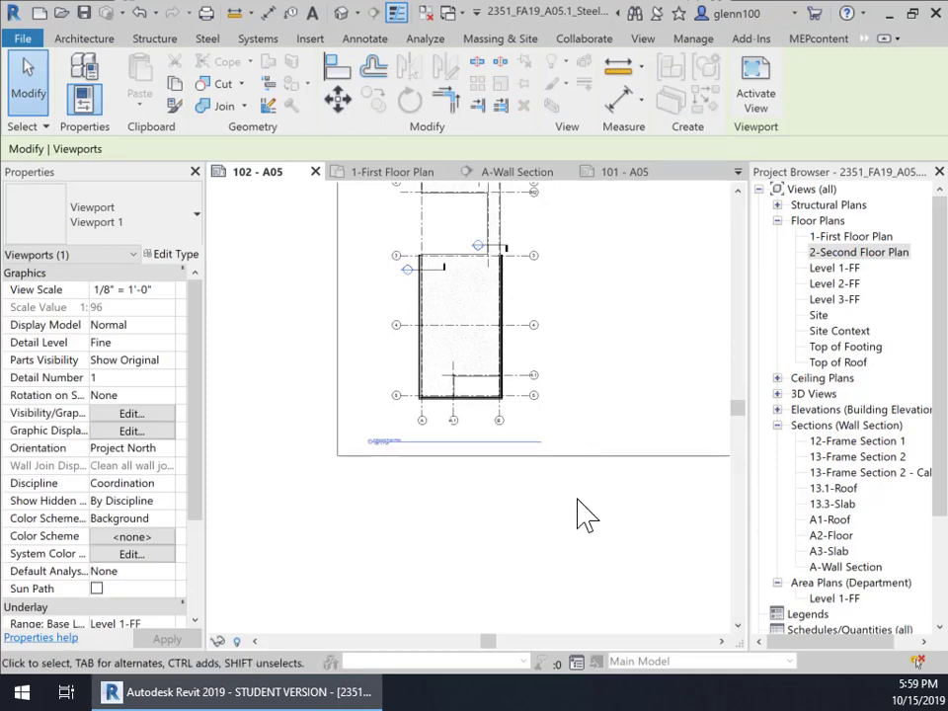
- Try to move the second floor plan's viewport up and inward from the sheet edges, and undo the move
key(Escape)
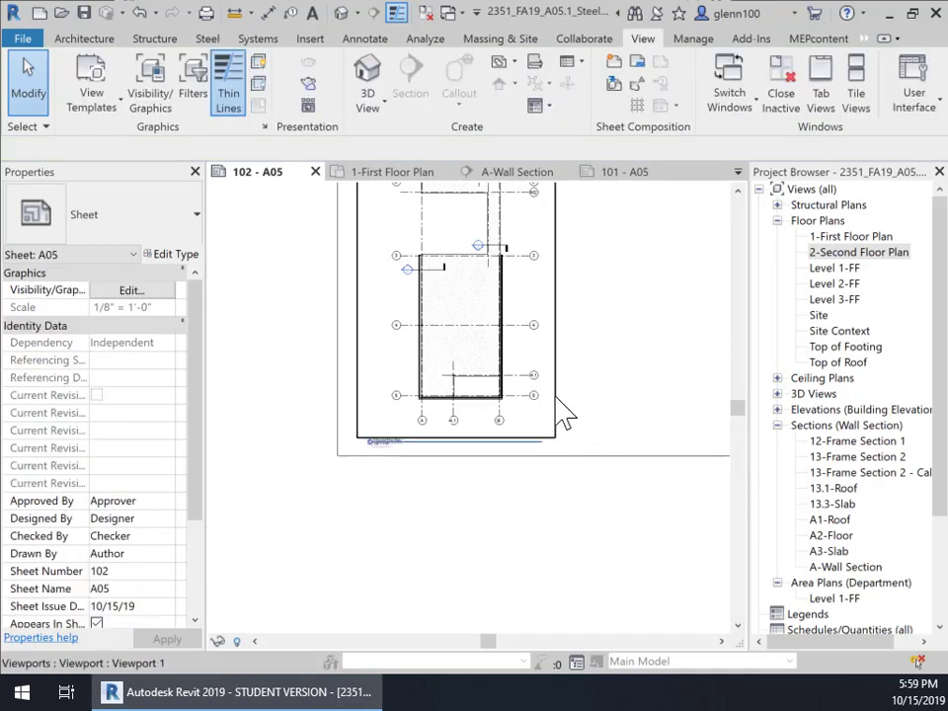
click(565, 415)
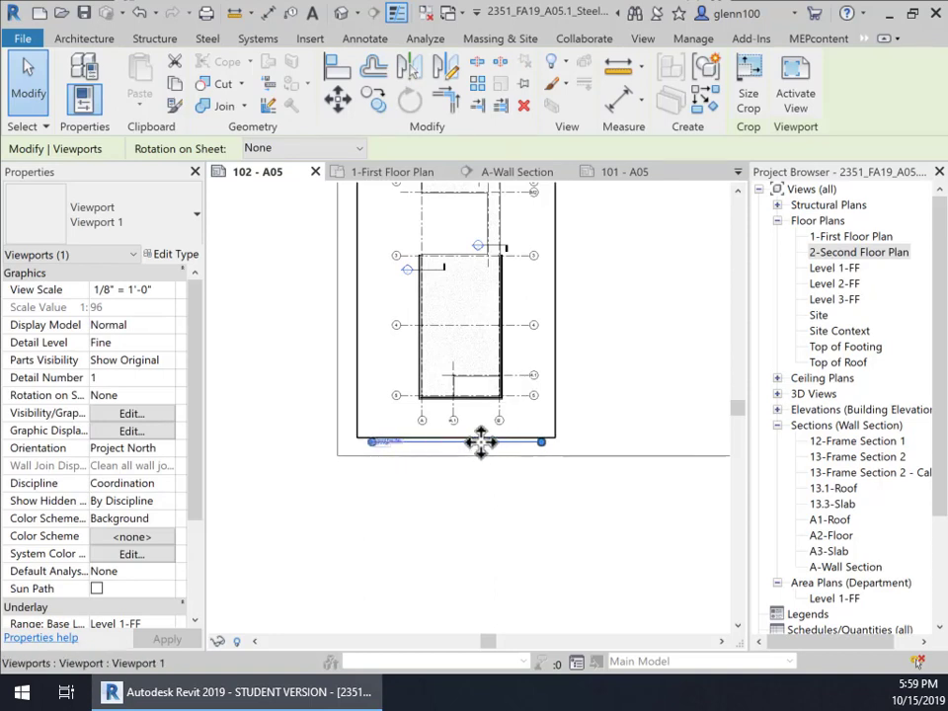
drag(471, 443, 519, 393)
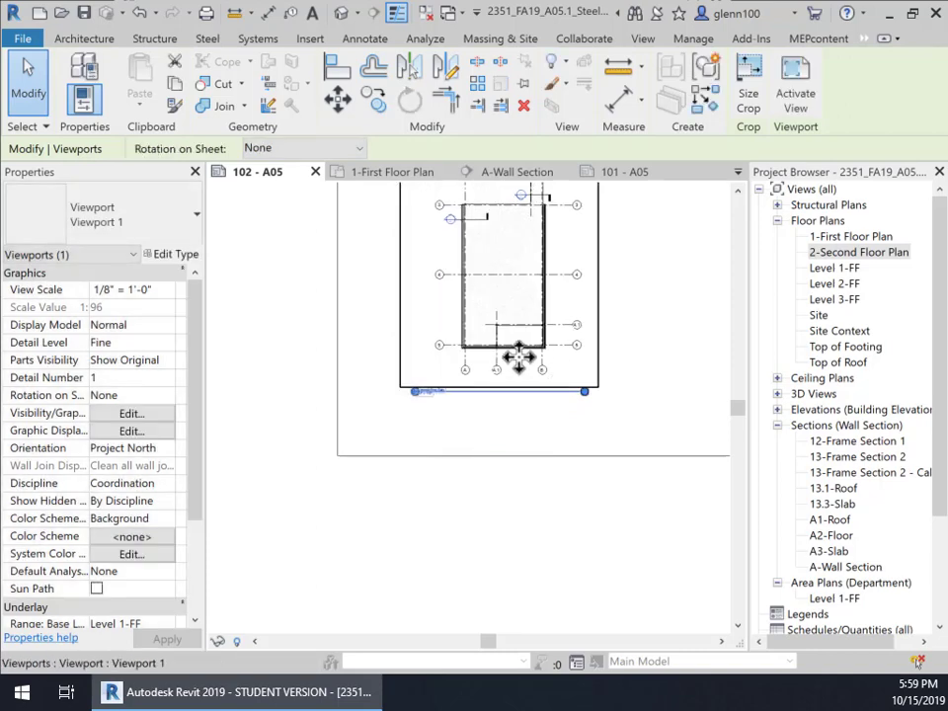
click(139, 13)
- Nudge the second floor plan's viewport slightly right, away from the sheet's left border, keeping it at the same height
click(483, 433)
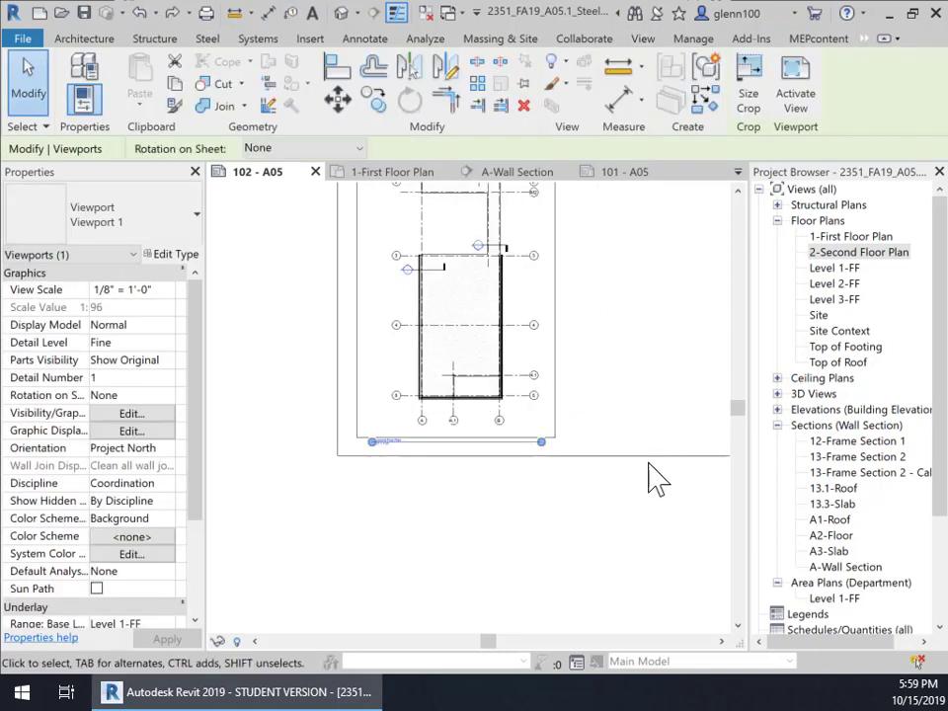
scroll(629, 506, down, 3)
middle_drag(629, 506, 464, 488)
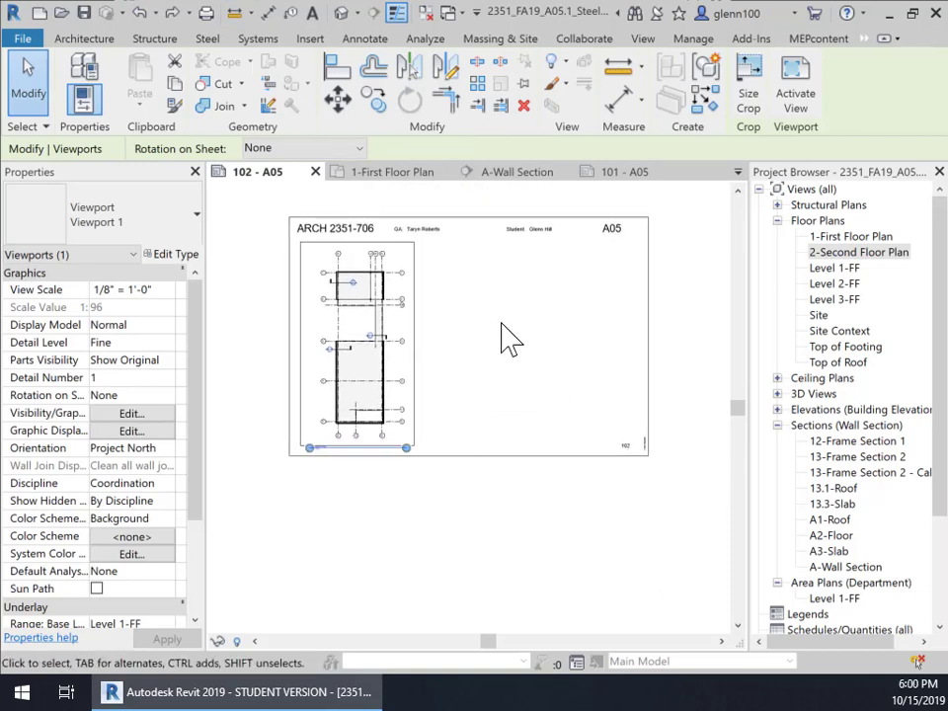
key(Right)
key(Right)
key(Right)
key(Left)
key(Left)
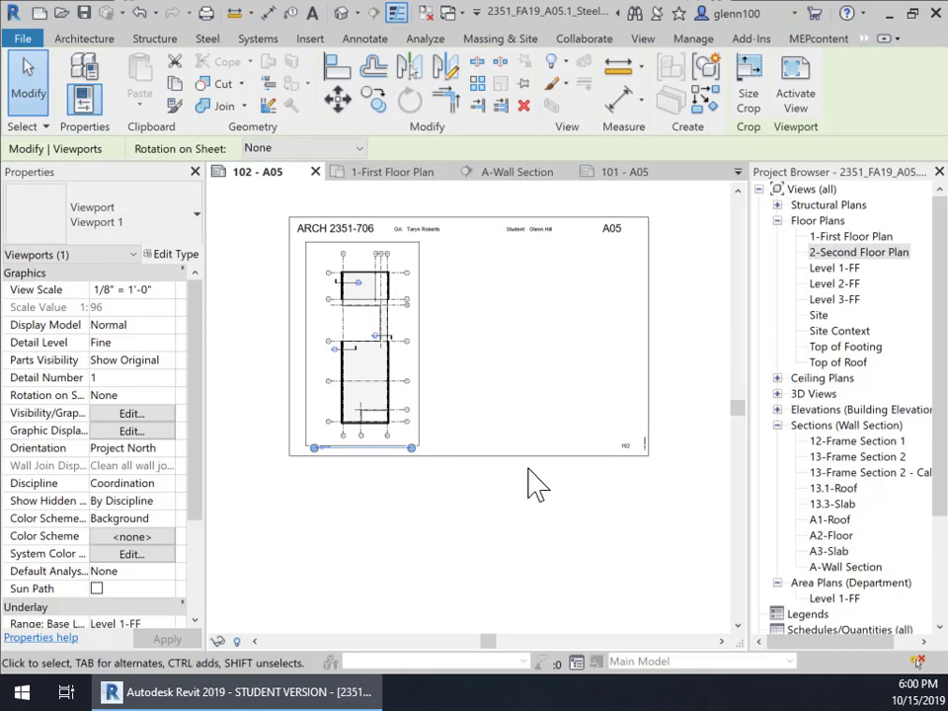
click(556, 516)
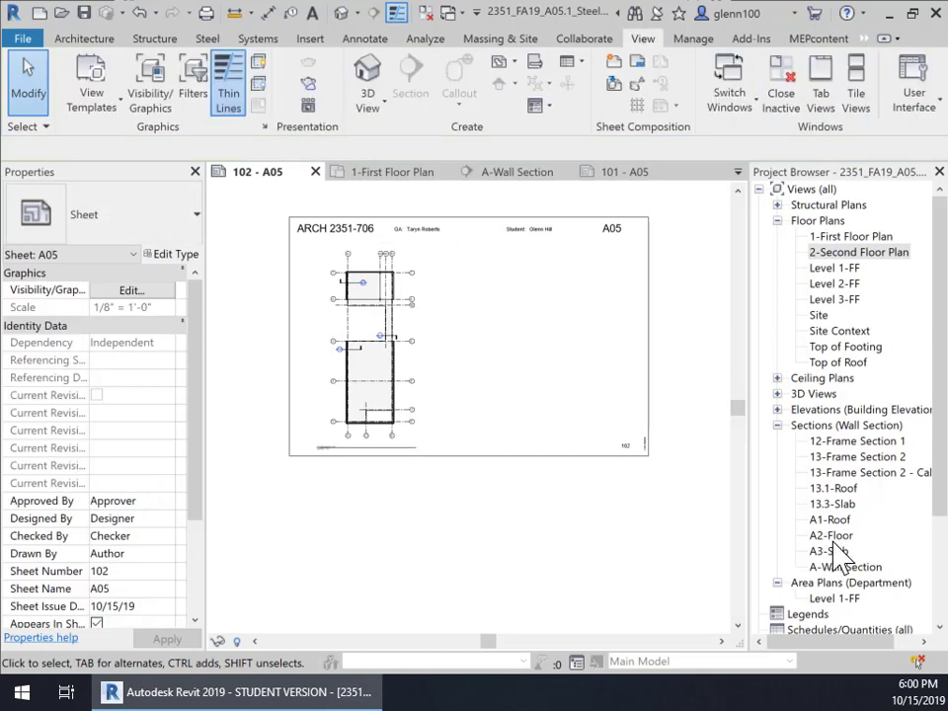
- Rename the callout view of 13-Frame Section 2 as 13.2-Floor
drag(937, 418, 936, 453)
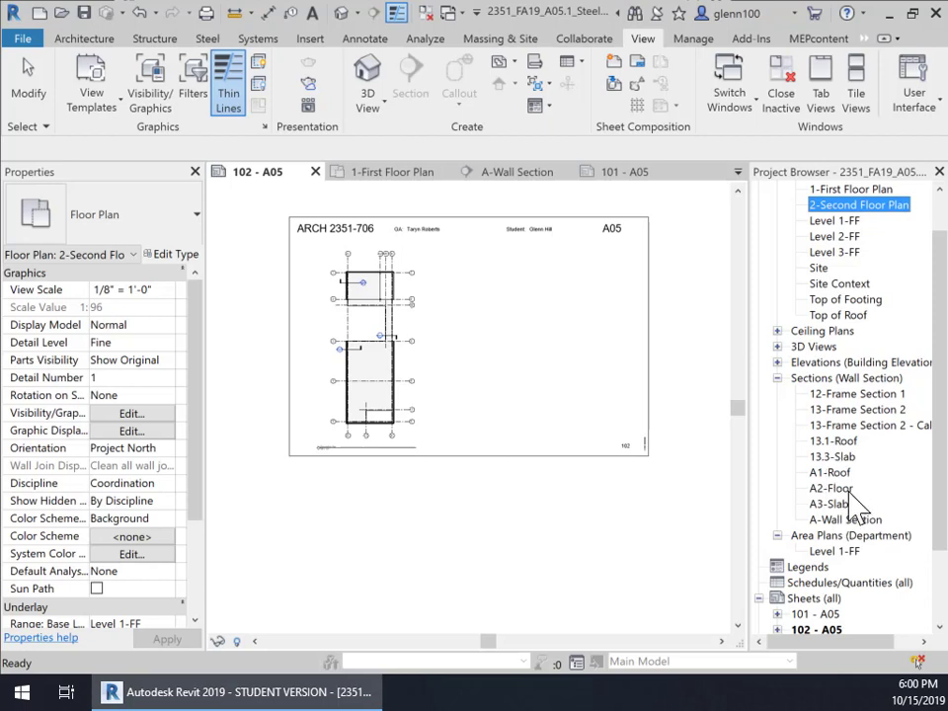
click(847, 426)
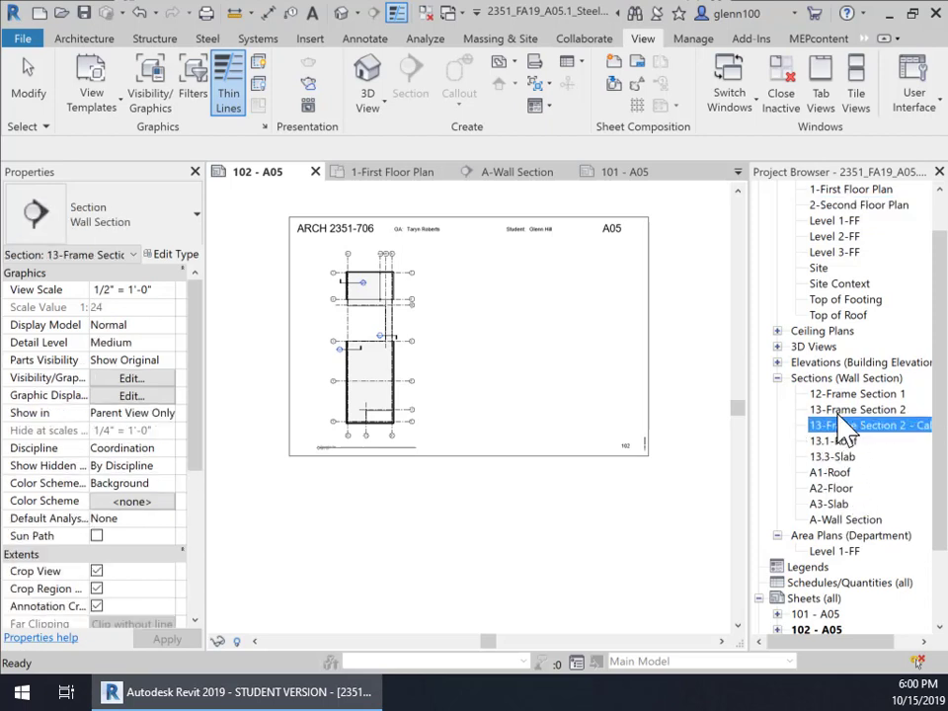
right_click(833, 432)
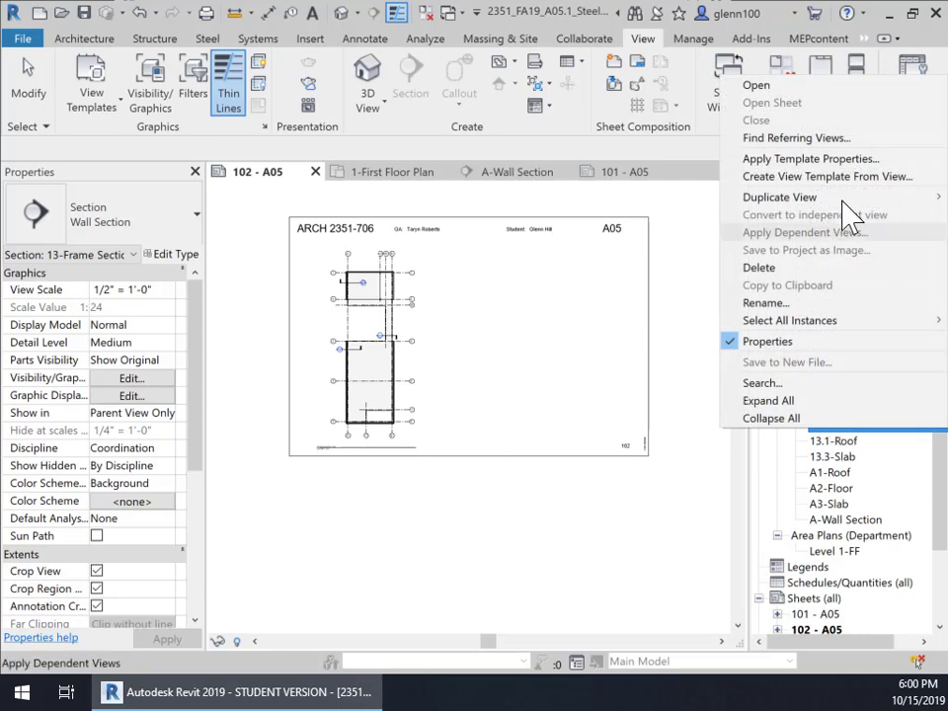
click(766, 302)
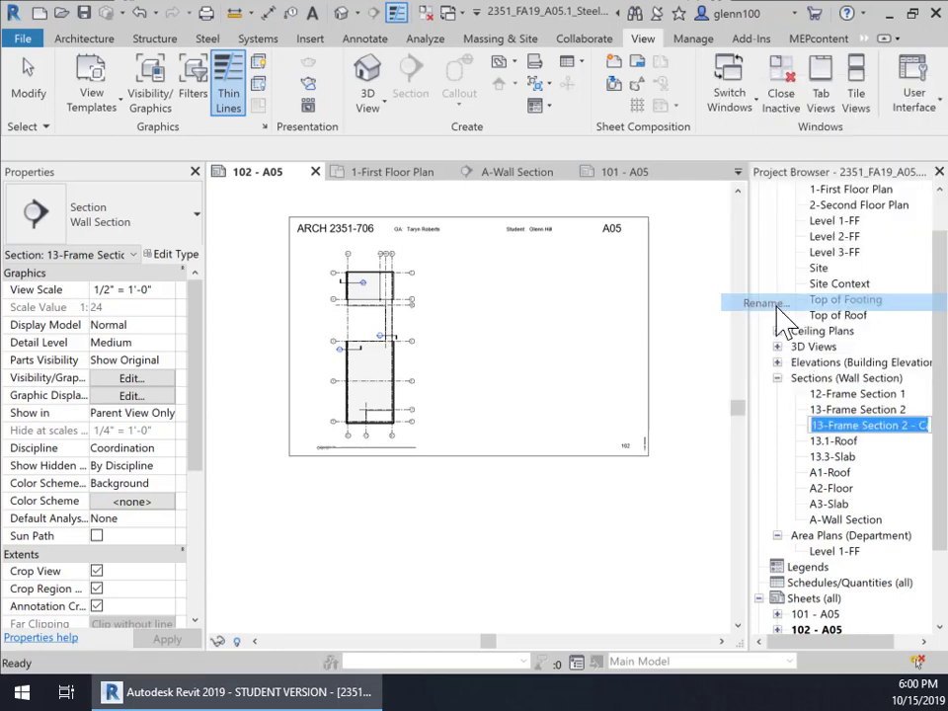
click(827, 427)
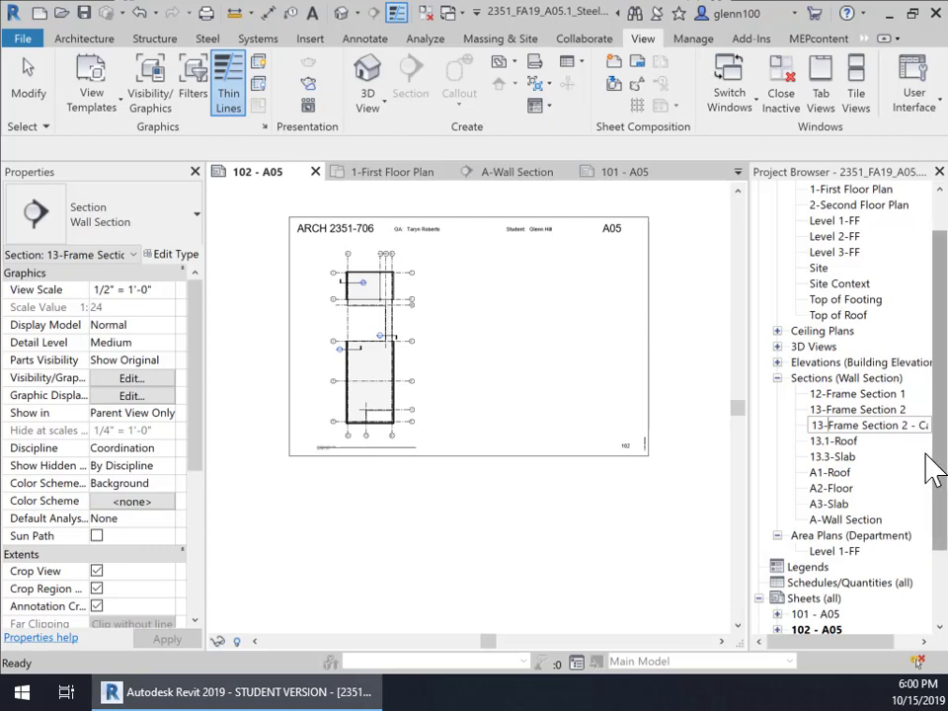
key(Delete)
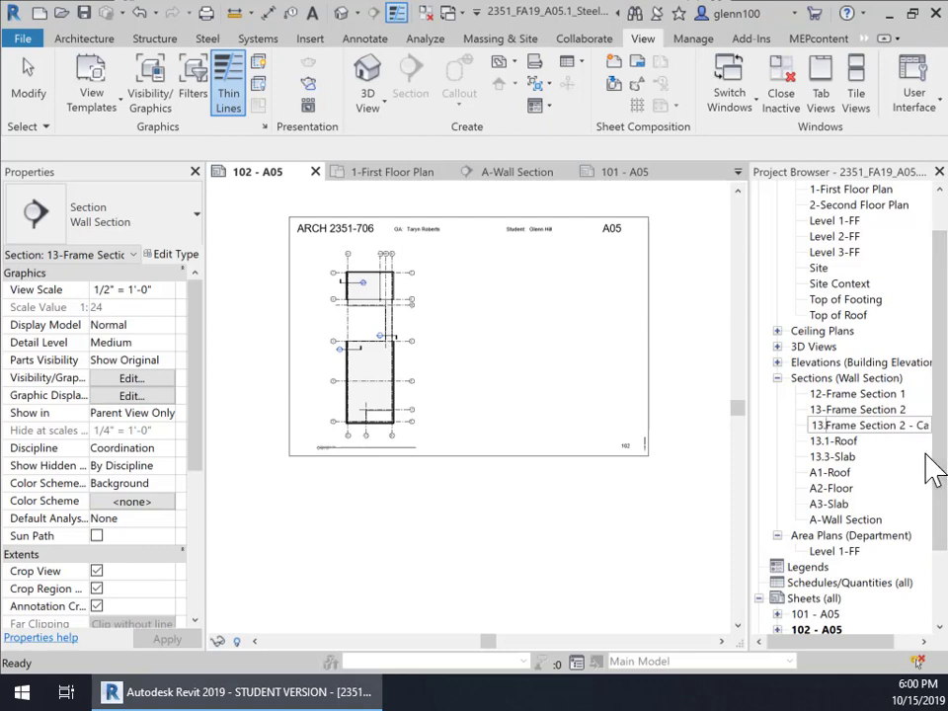
text(.2-Floor)
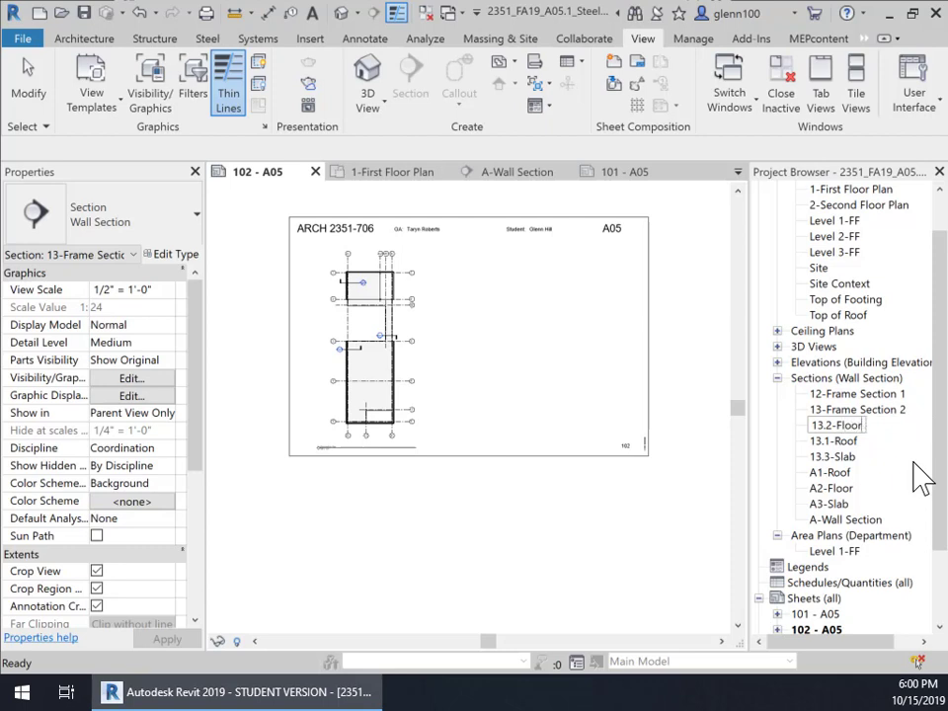
key(Return)
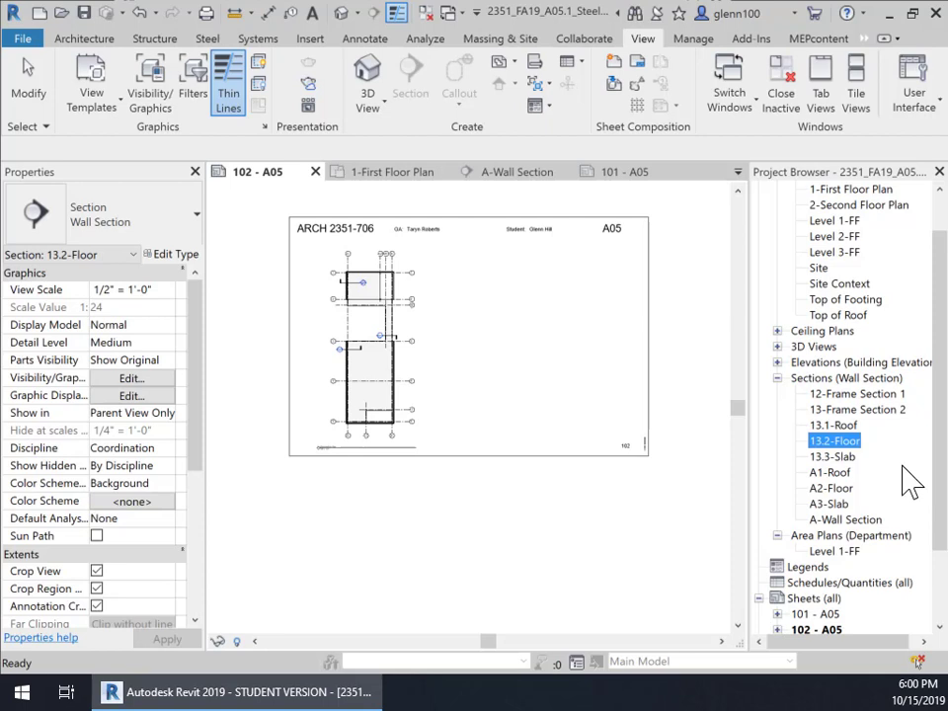
- Place the 13-Frame Section 2 view on the right part of sheet 102, its title aligned with the second floor plan's title
click(834, 409)
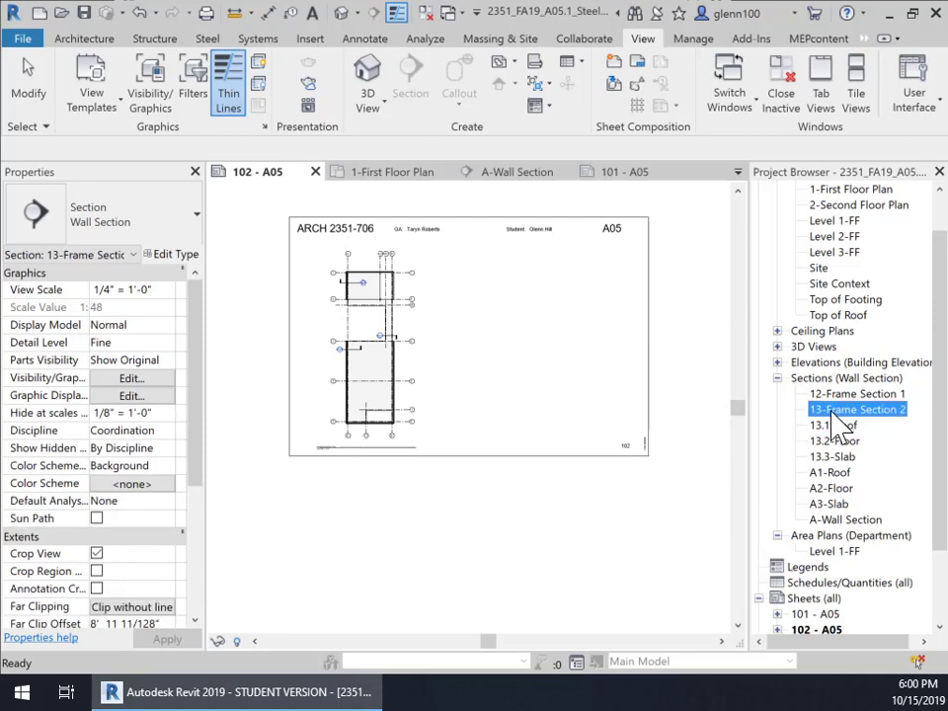
drag(577, 340, 597, 355)
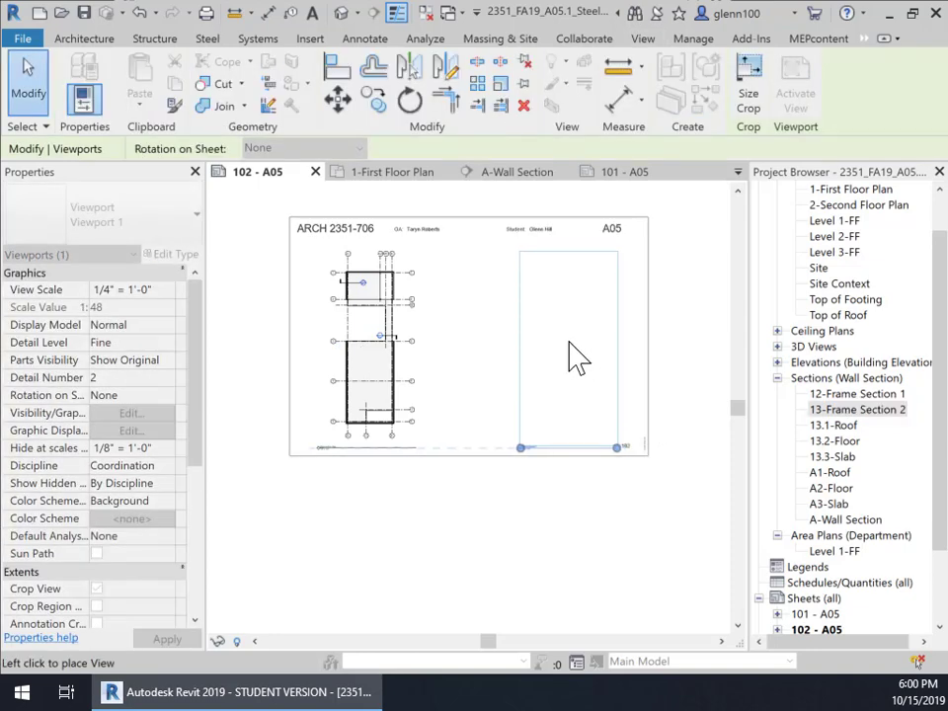
click(572, 357)
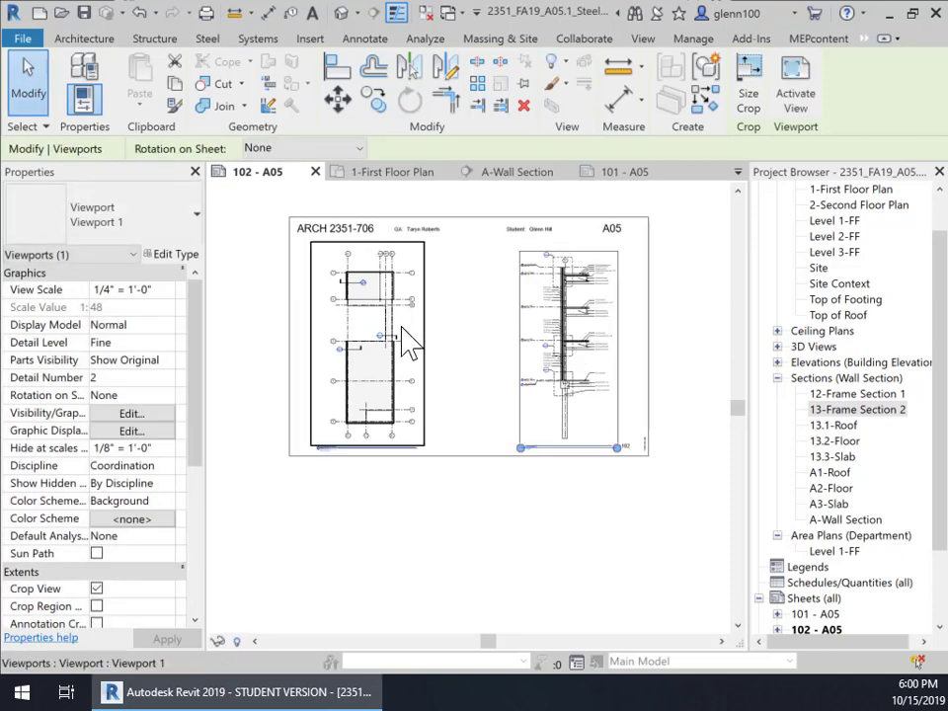
scroll(487, 440, up, 5)
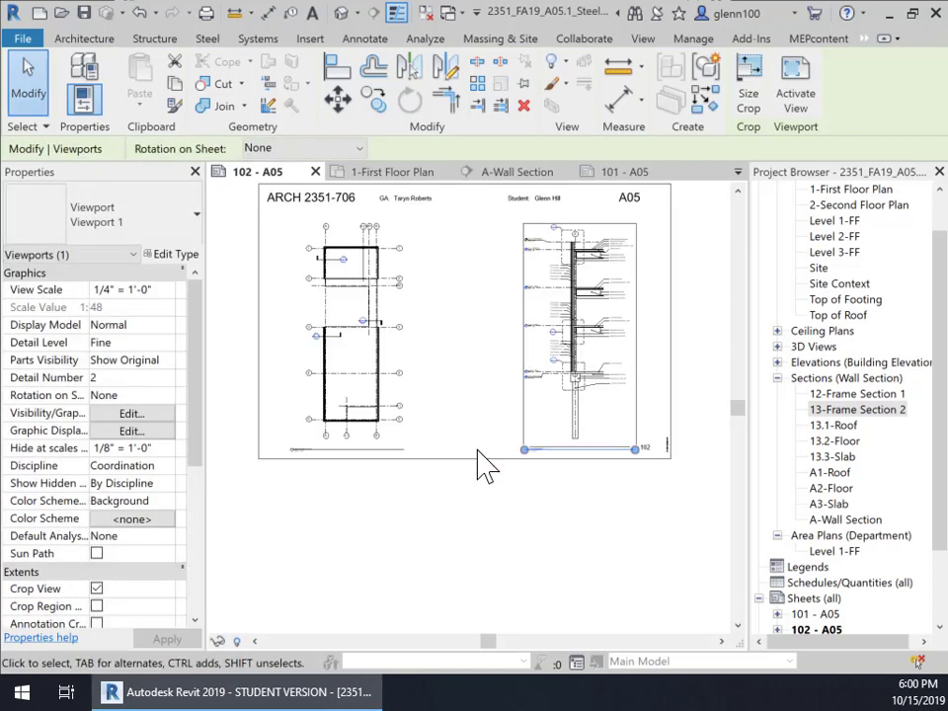
click(590, 555)
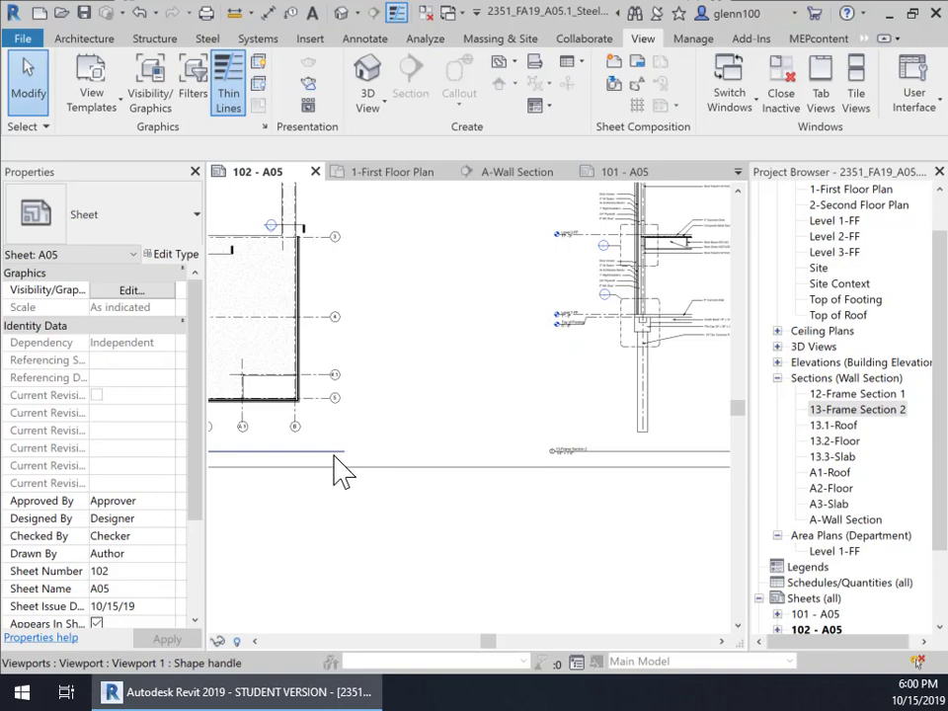
- Shift the 13-Frame Section 2 view title slightly left, keeping it level with the second floor plan's title
mouse_move(619, 468)
mouse_down()
mouse_move(616, 502)
mouse_move(602, 455)
mouse_move(609, 461)
mouse_up()
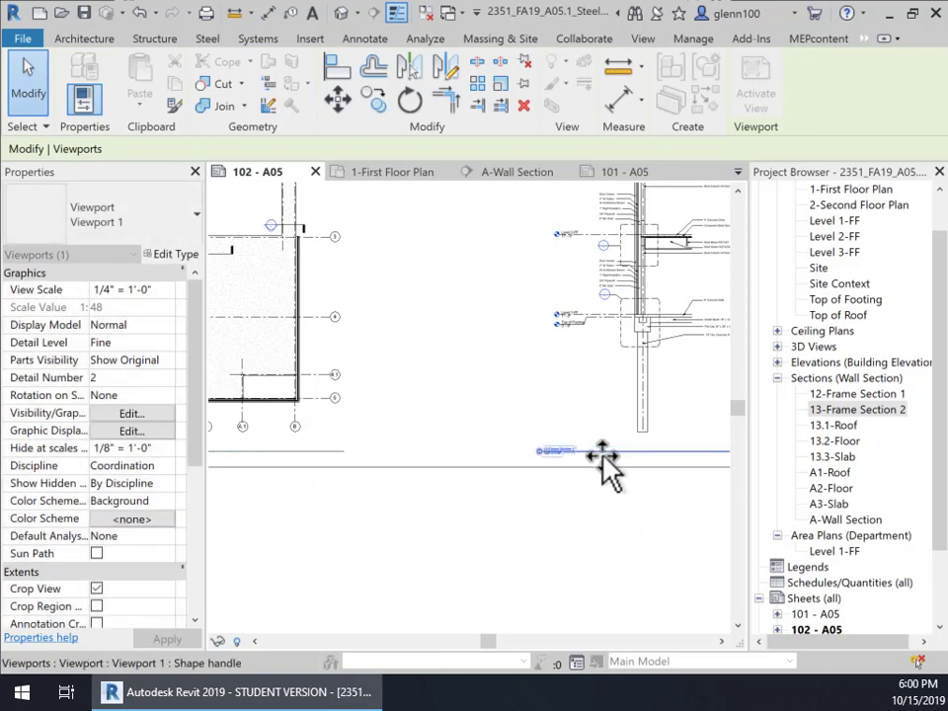
click(609, 538)
scroll(560, 504, down, 3)
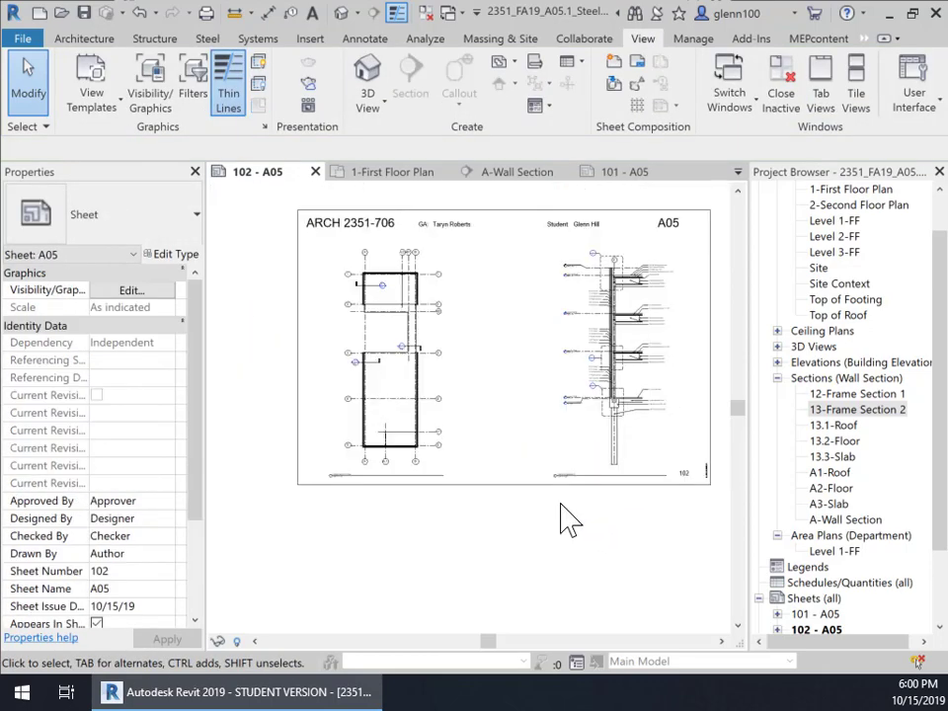
- Examine the frame section's callouts and levels, and the section marker below grid 3 on the second floor plan
middle_drag(567, 493, 527, 448)
scroll(575, 381, up, 1)
scroll(583, 398, up, 2)
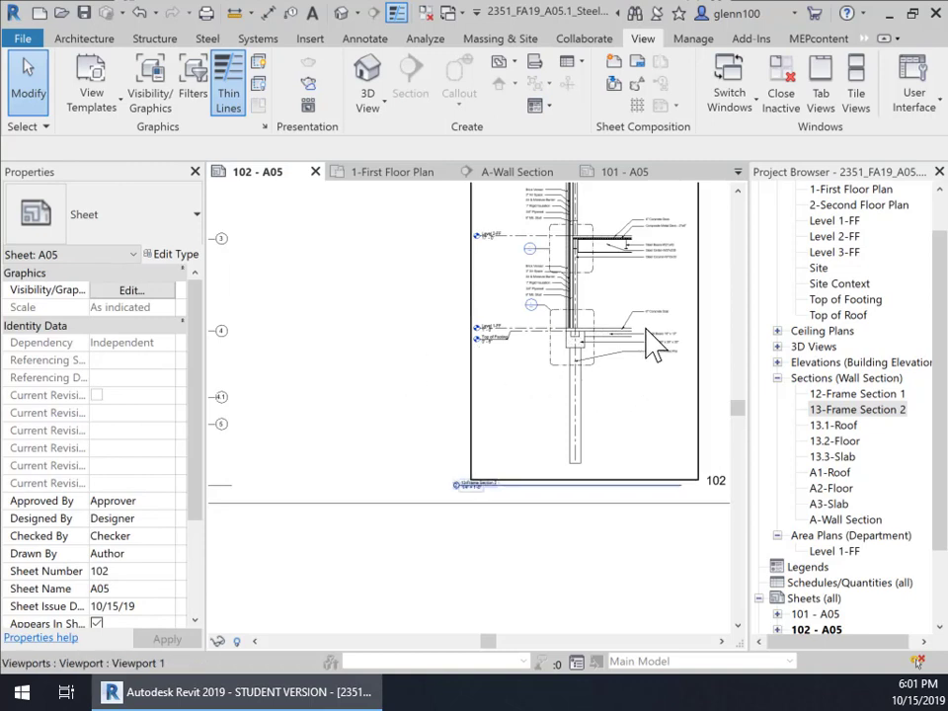
scroll(652, 343, up, 2)
middle_drag(620, 285, 634, 470)
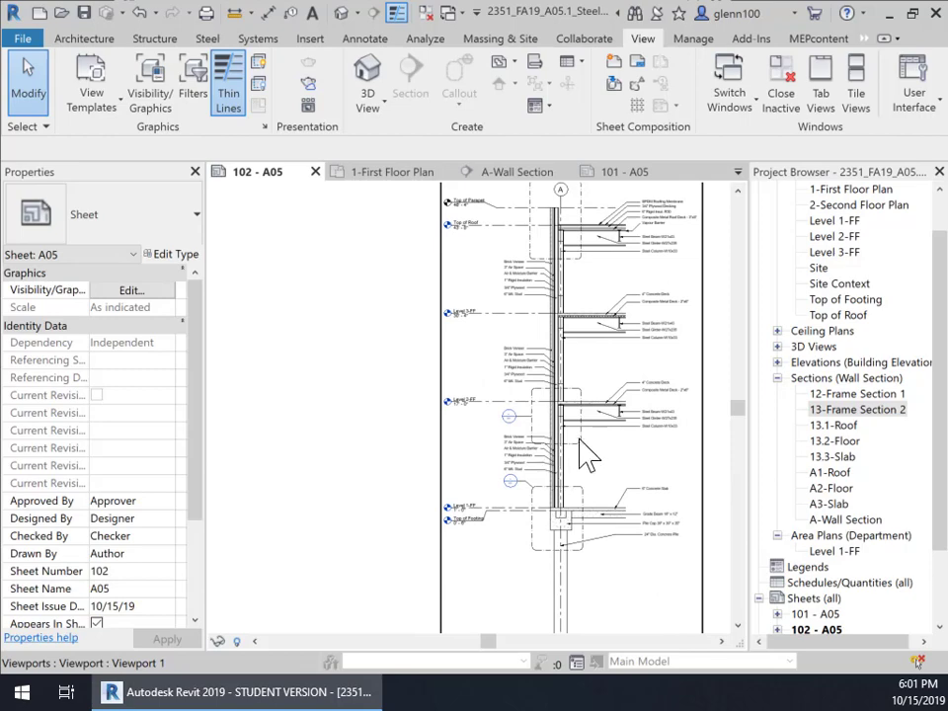
middle_drag(589, 456, 590, 535)
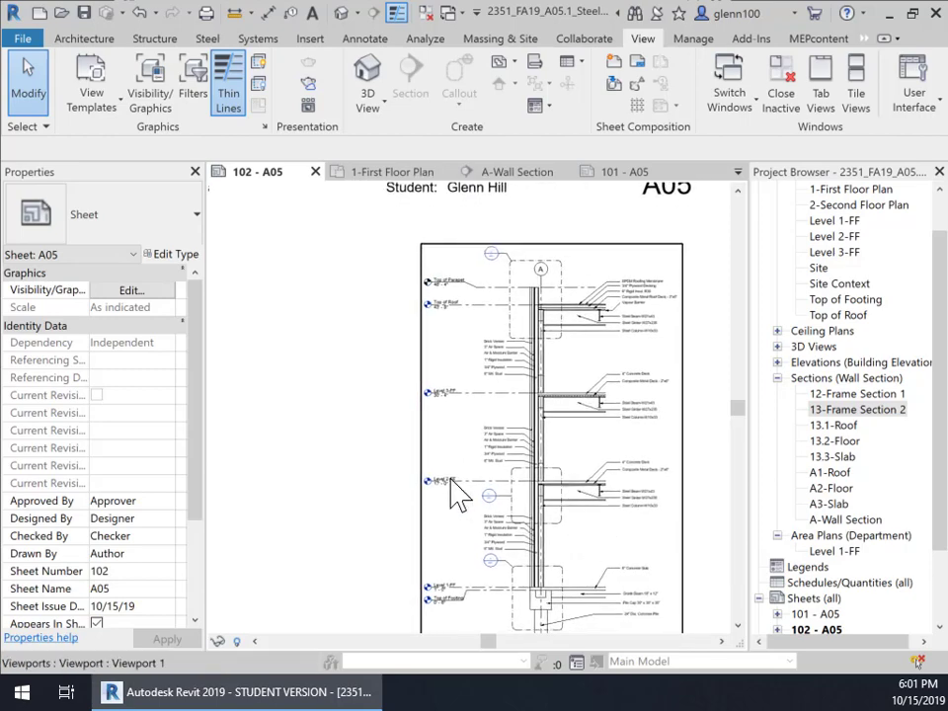
scroll(456, 493, down, 2)
middle_drag(402, 446, 635, 370)
scroll(427, 441, up, 5)
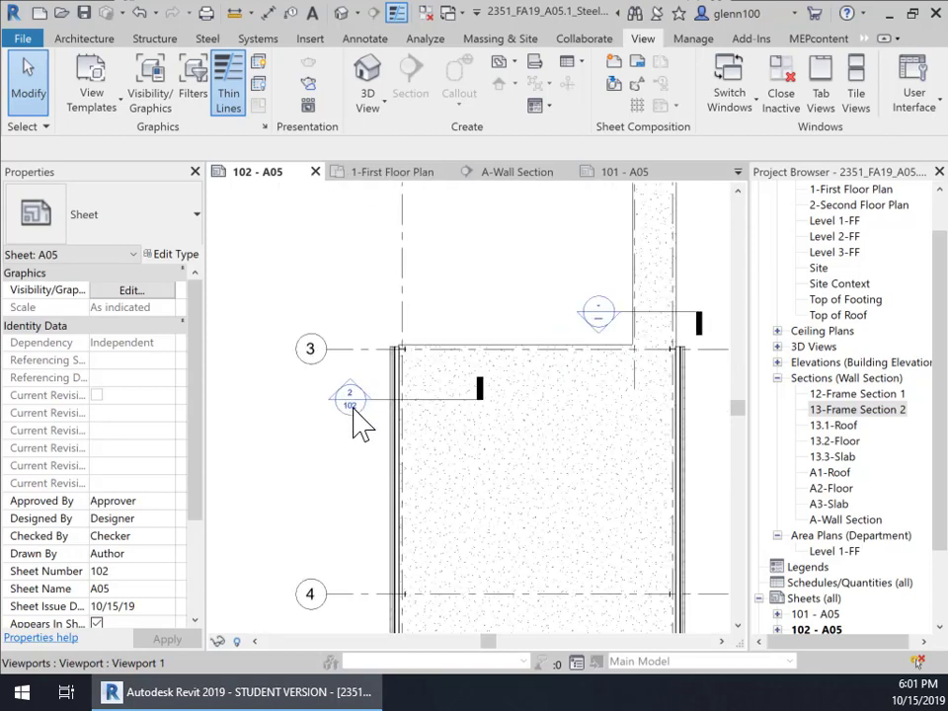
scroll(581, 504, down, 3)
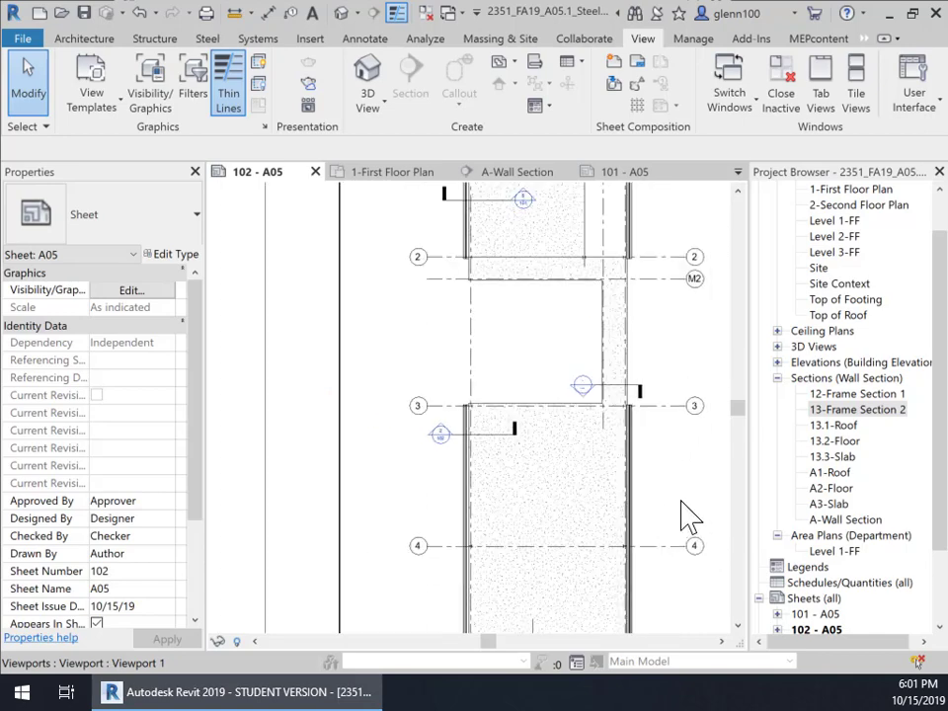
- Compare the plan's section marker with the frame section title's detail number and the sheet number in the title block
scroll(688, 515, down, 1)
middle_drag(624, 484, 368, 340)
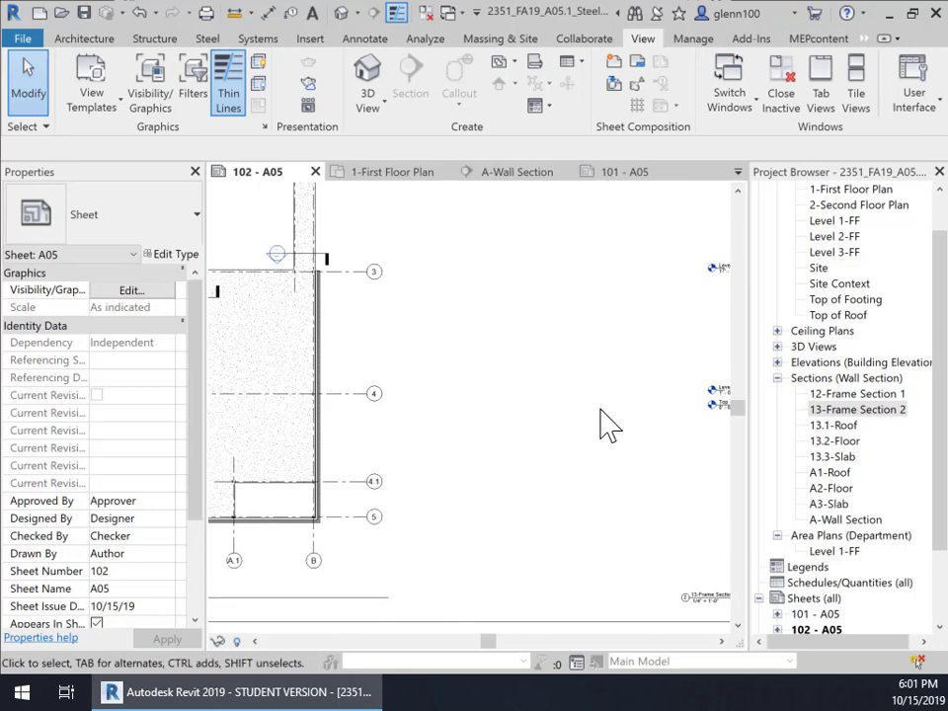
middle_drag(592, 410, 380, 326)
scroll(577, 536, up, 1)
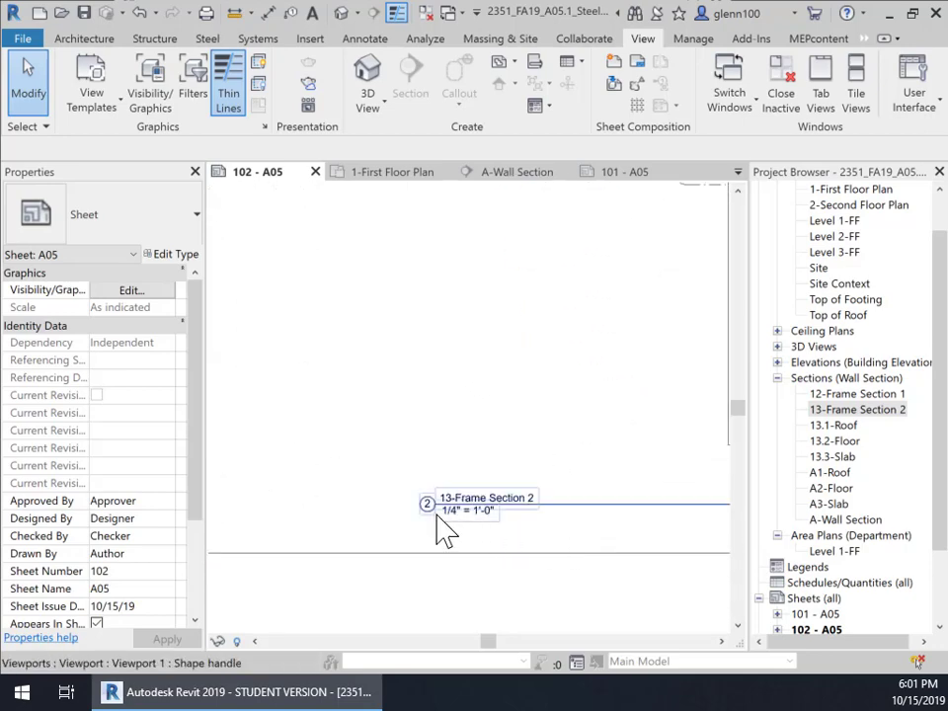
scroll(573, 449, down, 3)
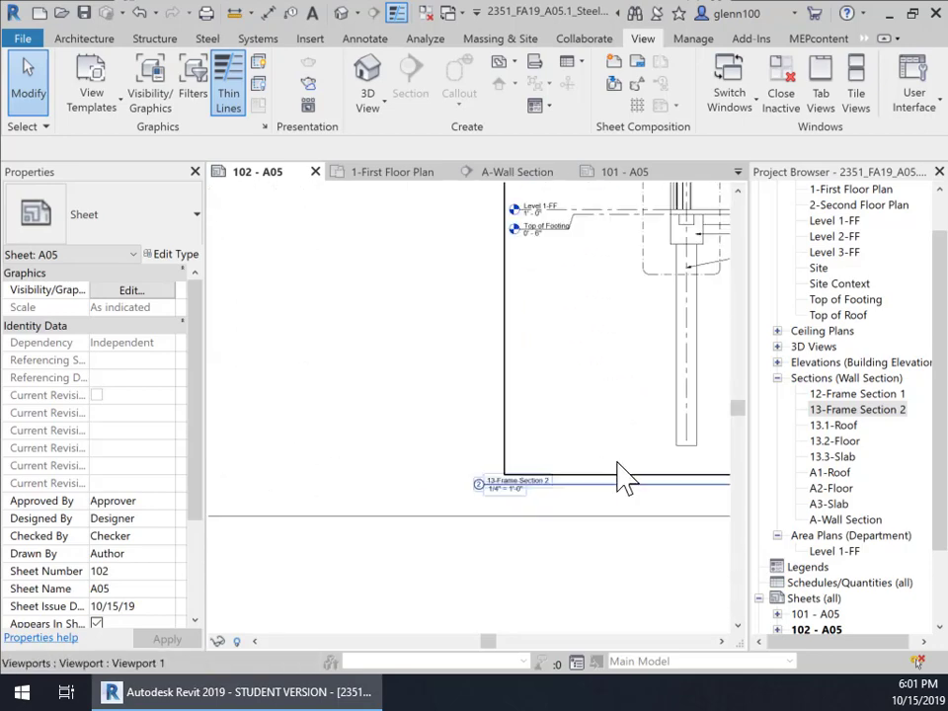
mouse_move(534, 478)
middle_down()
mouse_move(424, 417)
mouse_move(200, 411)
middle_up()
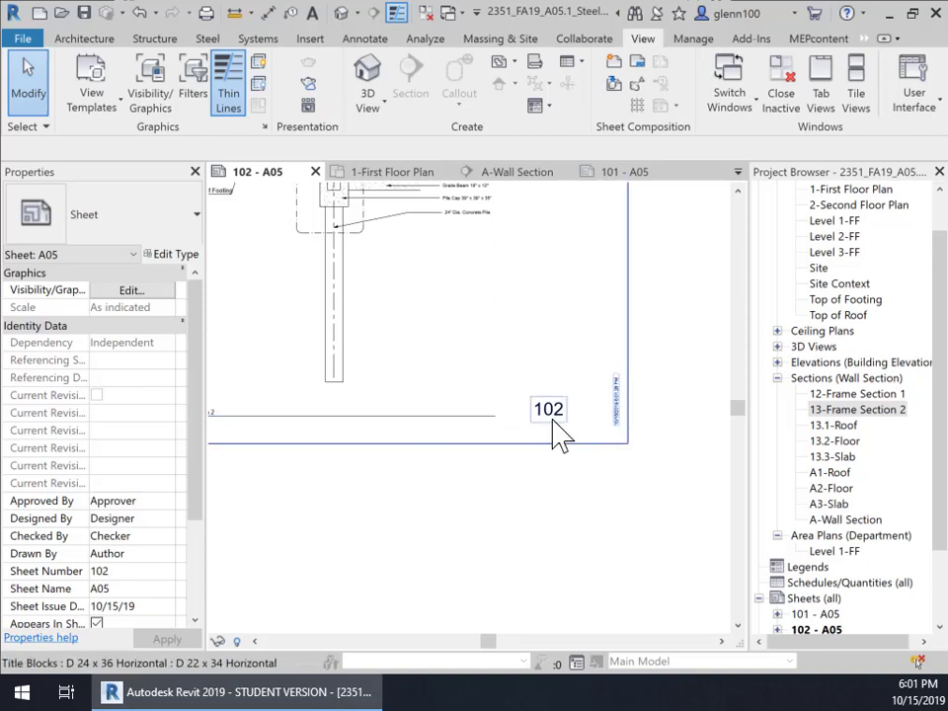
middle_drag(411, 398, 711, 514)
scroll(635, 476, down, 4)
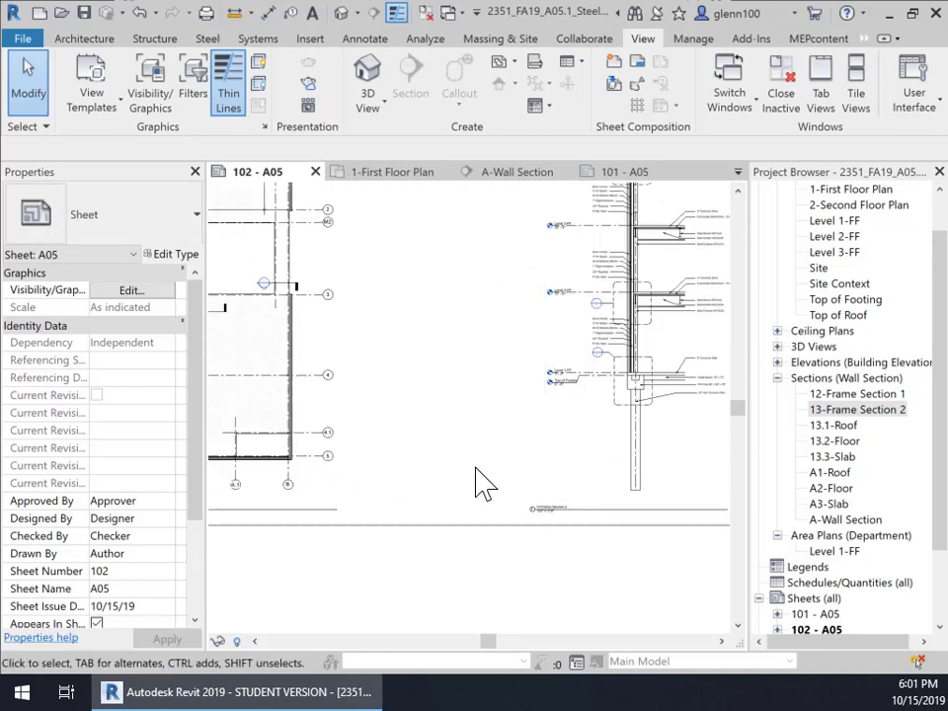
middle_drag(296, 338, 345, 351)
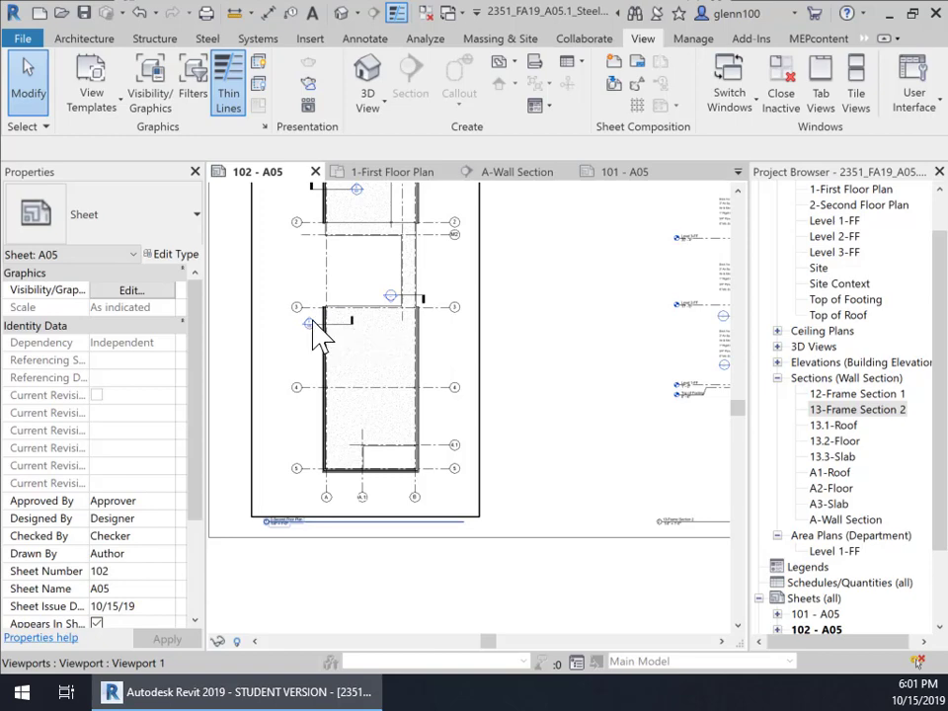
middle_drag(620, 450, 546, 453)
scroll(367, 452, down, 2)
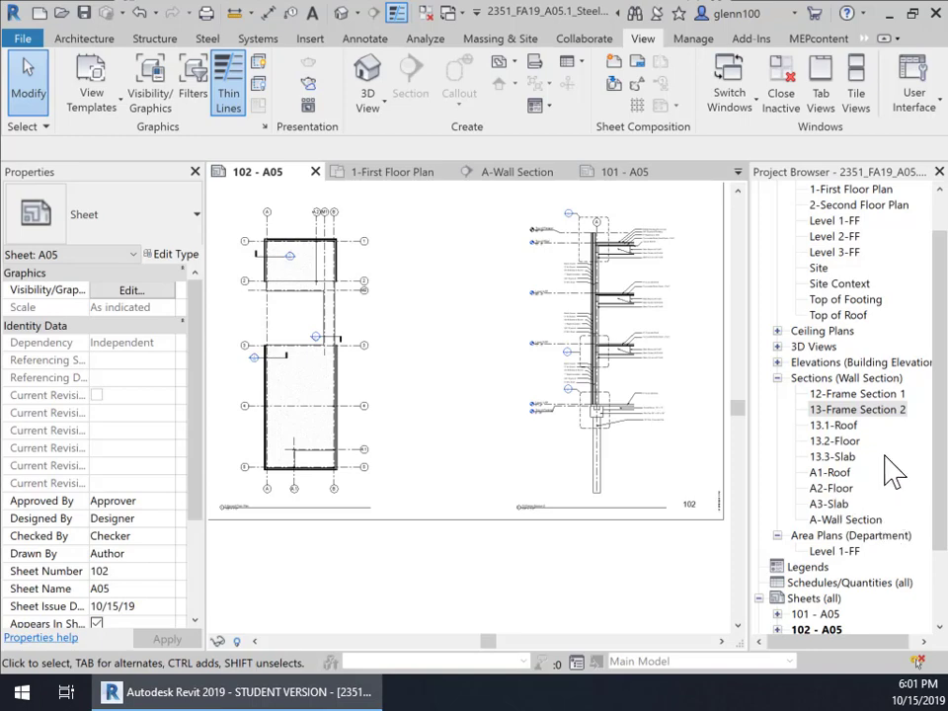
- Place the 13.3-Slab view on sheet 102 between the second floor plan and the frame section, its title aligned with the plan's title
click(834, 457)
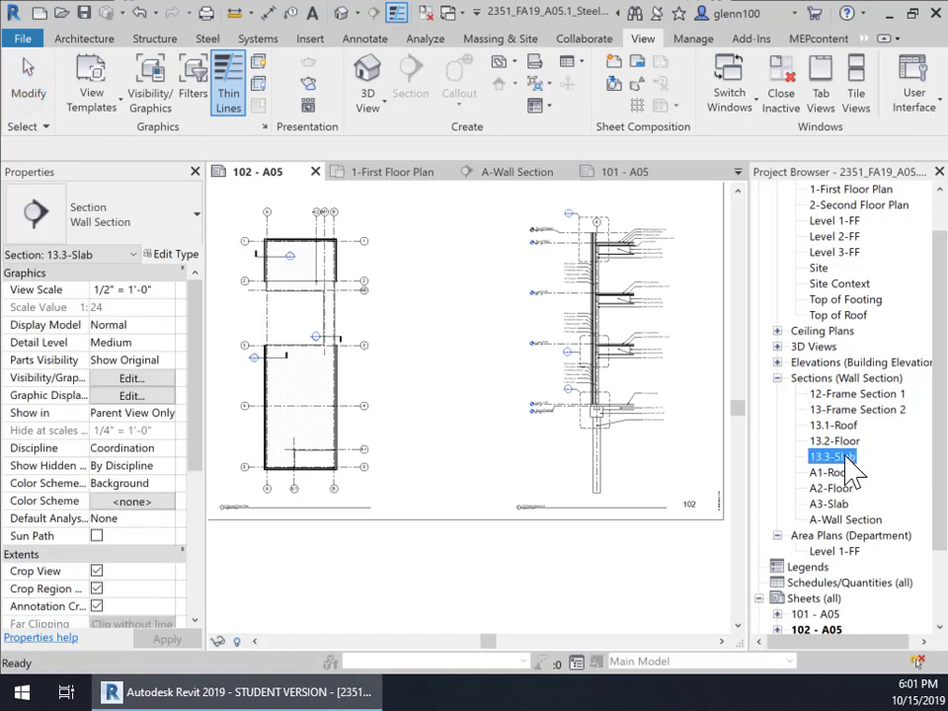
click(441, 456)
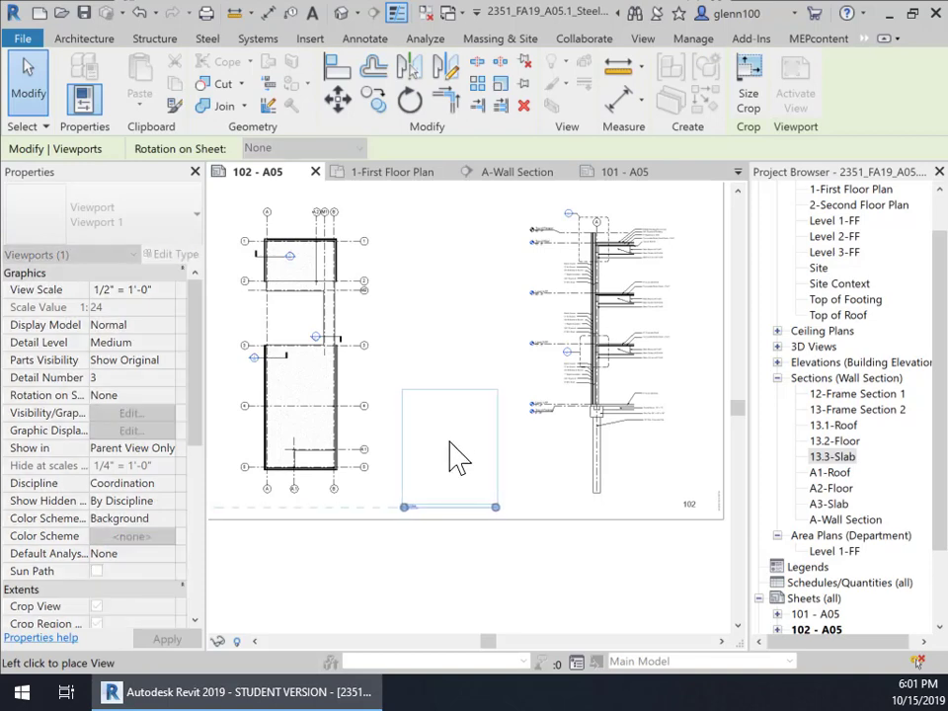
click(454, 456)
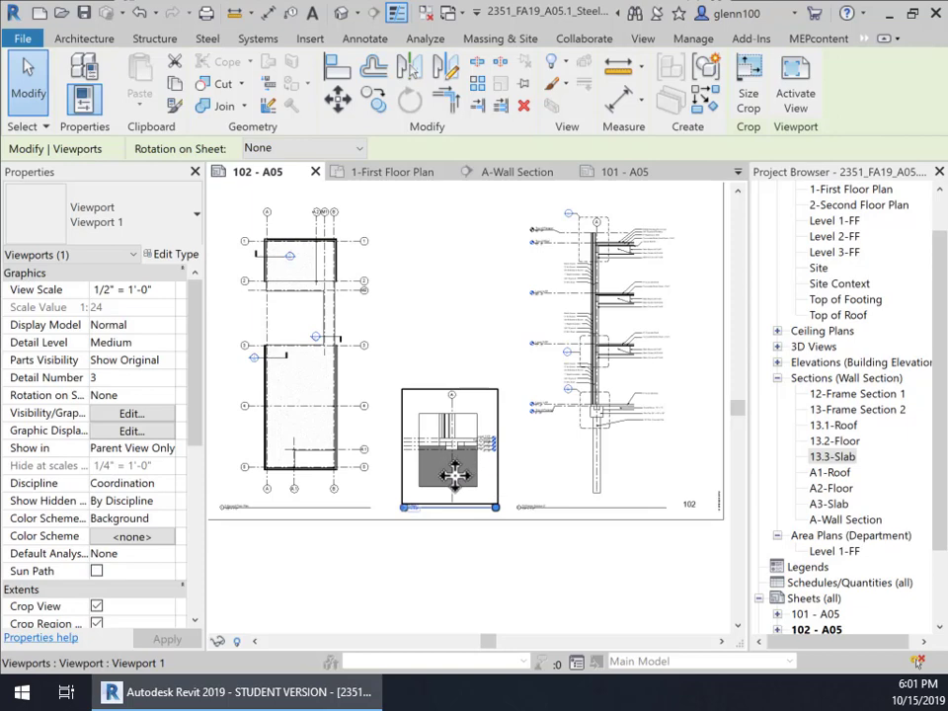
- Activate the 13.3-Slab view on the sheet and hide the topography surface element in it
right_click(454, 474)
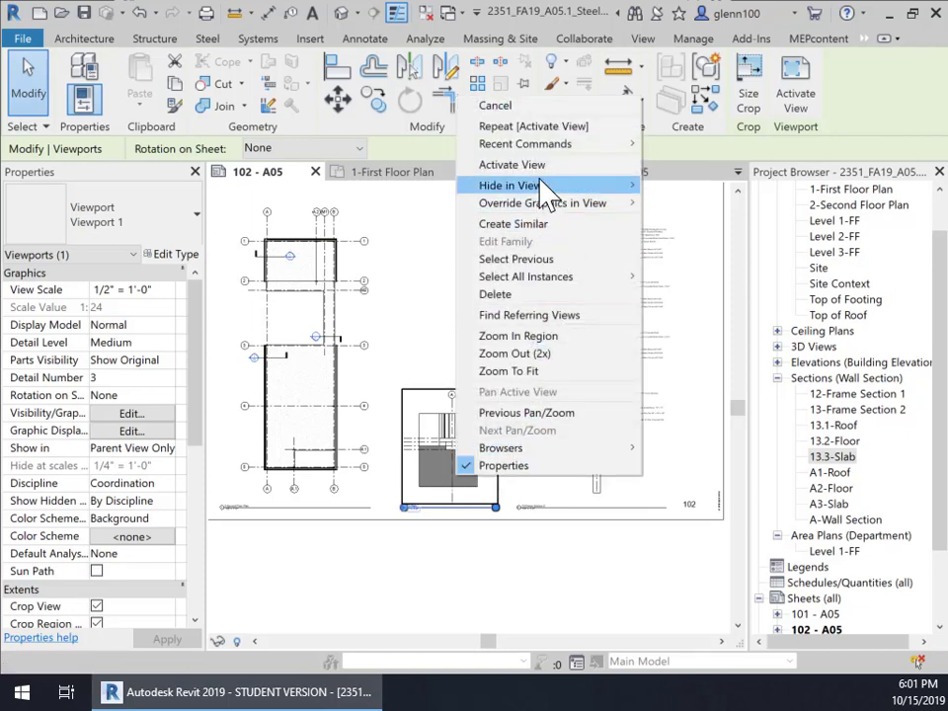
click(512, 163)
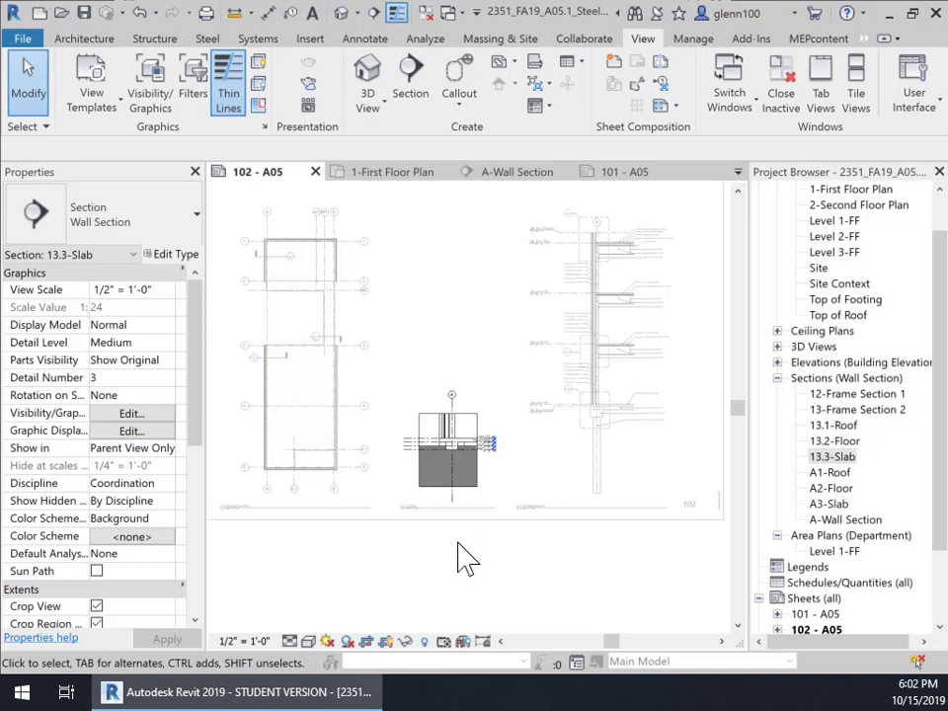
scroll(450, 471, up, 5)
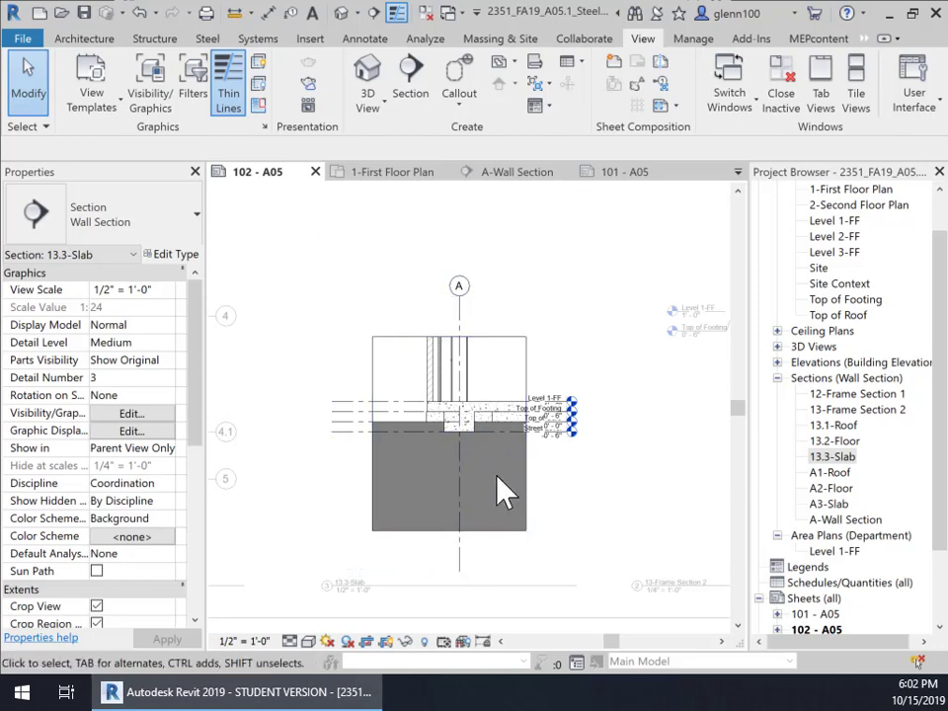
click(424, 440)
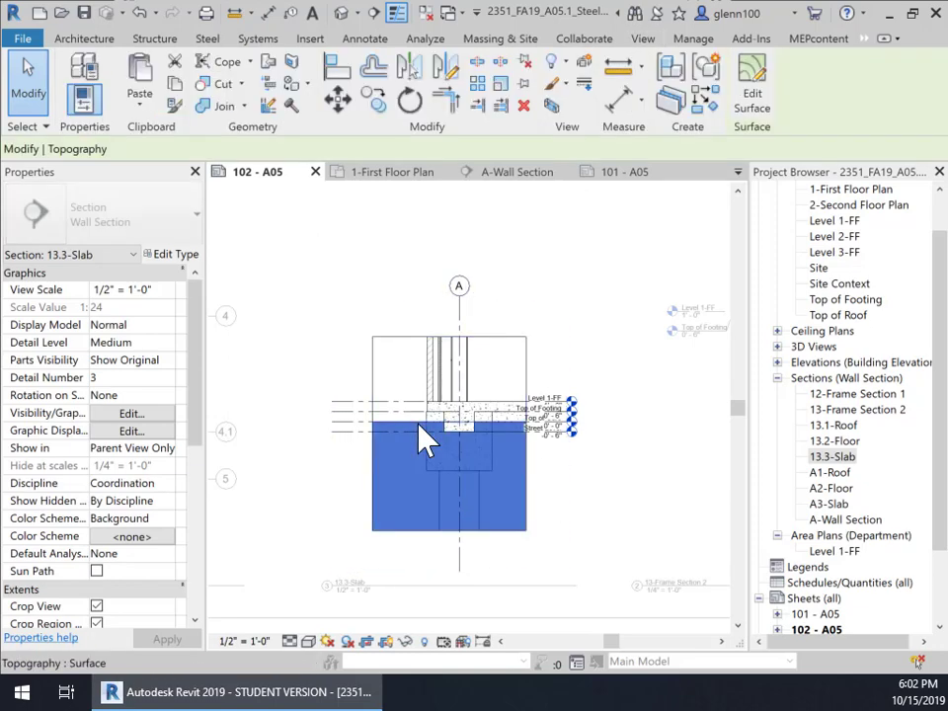
right_click(424, 440)
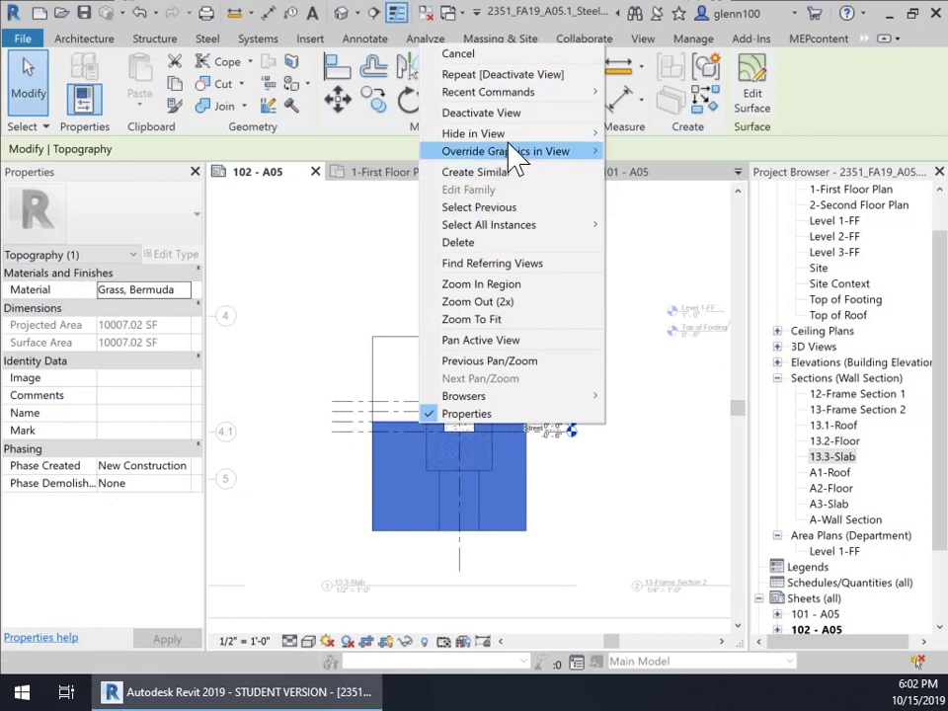
mouse_move(523, 133)
click(676, 137)
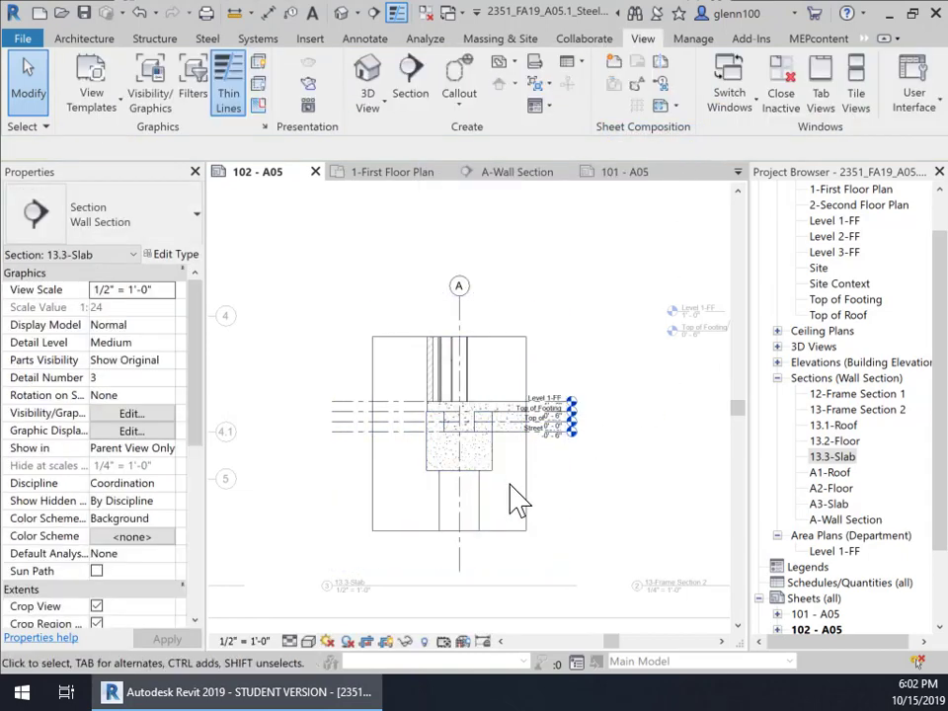
- Hide the Street Level level element in the 13.3-Slab view
scroll(551, 464, up, 3)
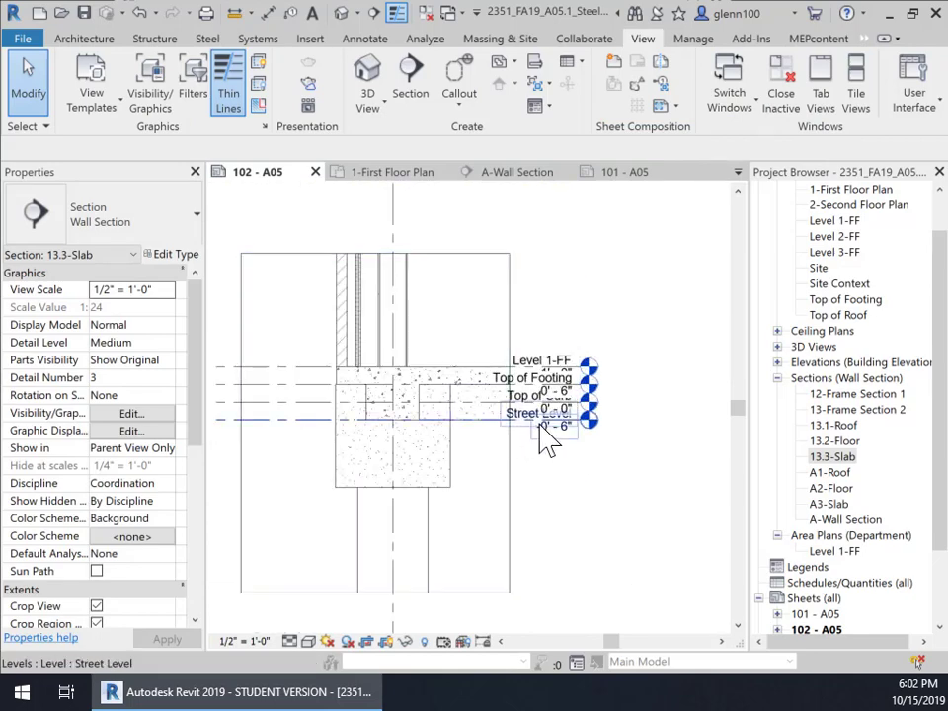
click(550, 440)
right_click(553, 434)
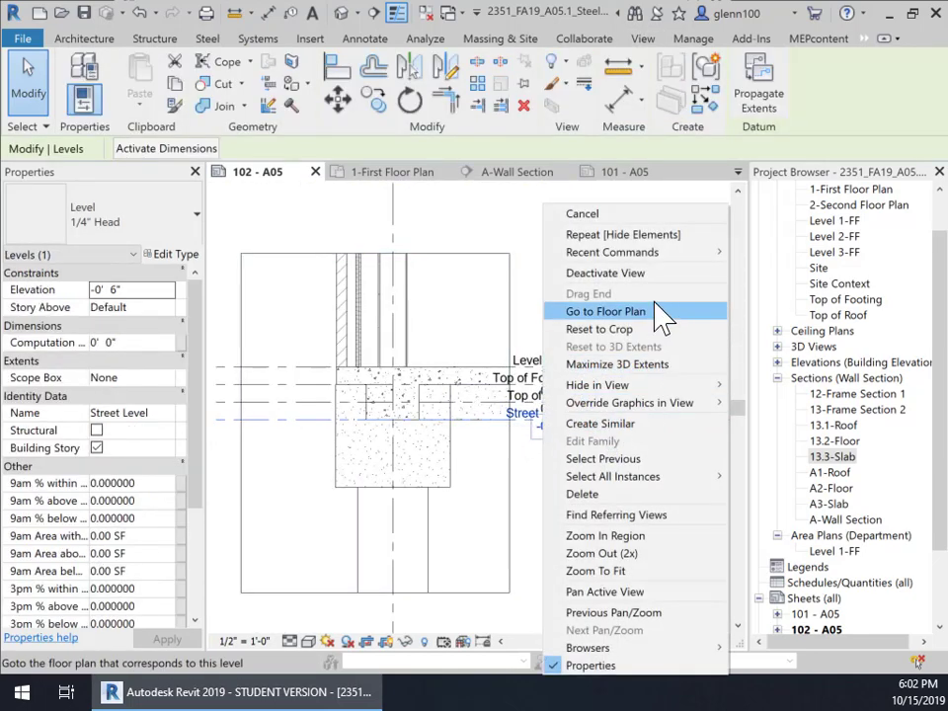
mouse_move(622, 385)
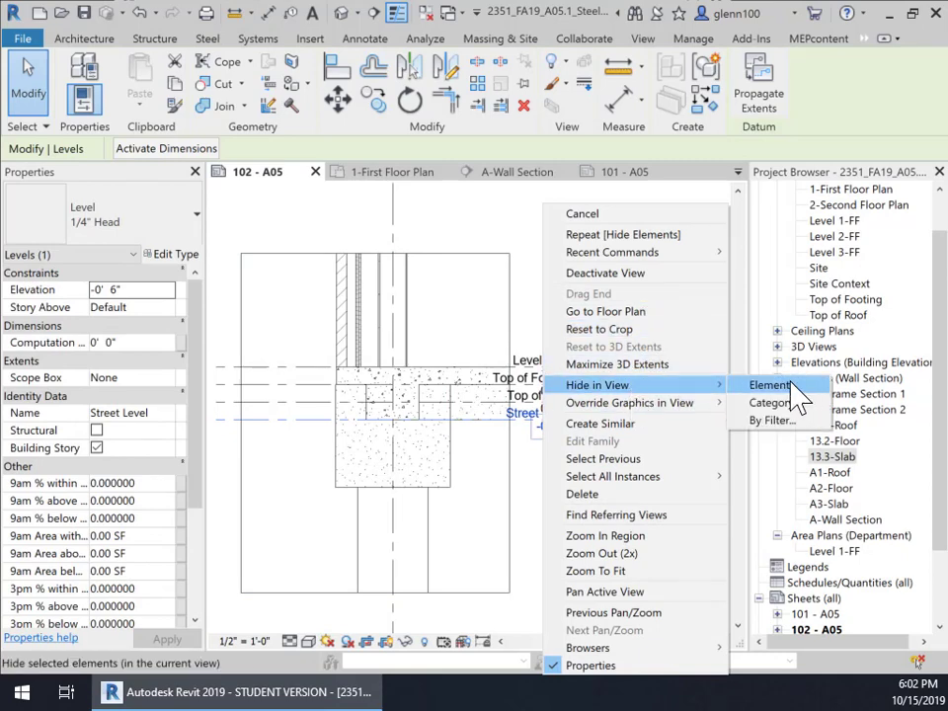
click(790, 387)
- Hide the Top of Curb level element in the 13.3-Slab view
scroll(543, 422, up, 3)
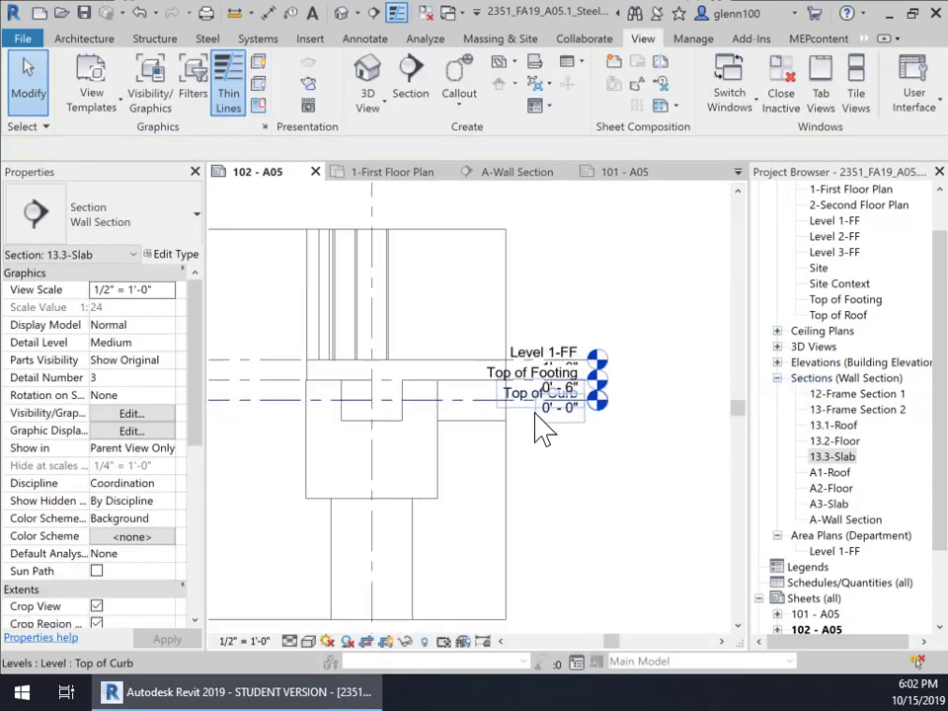
click(513, 401)
right_click(516, 402)
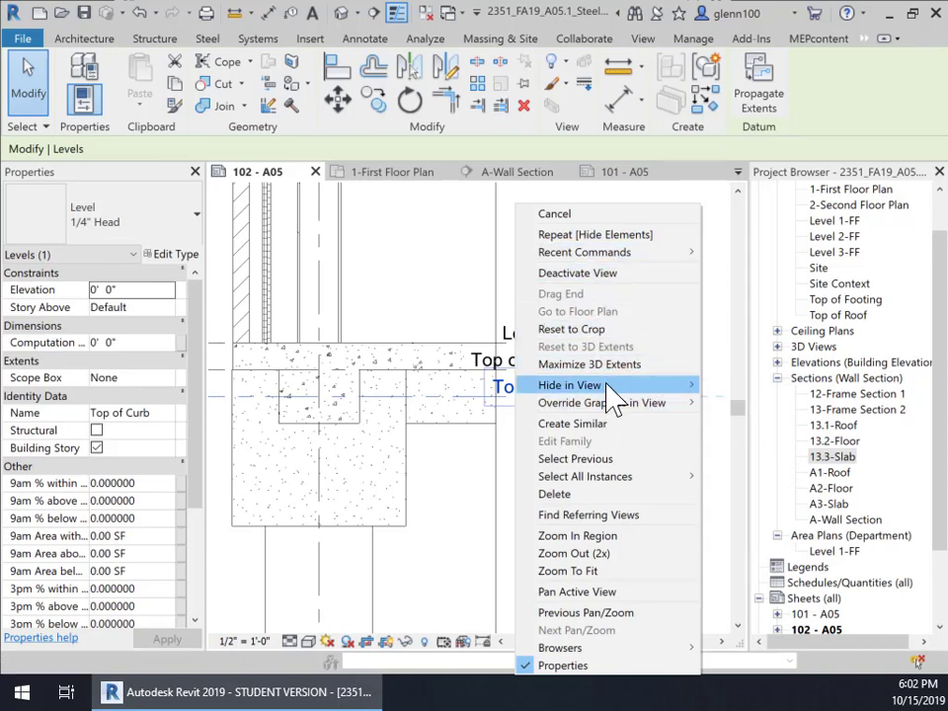
mouse_move(612, 386)
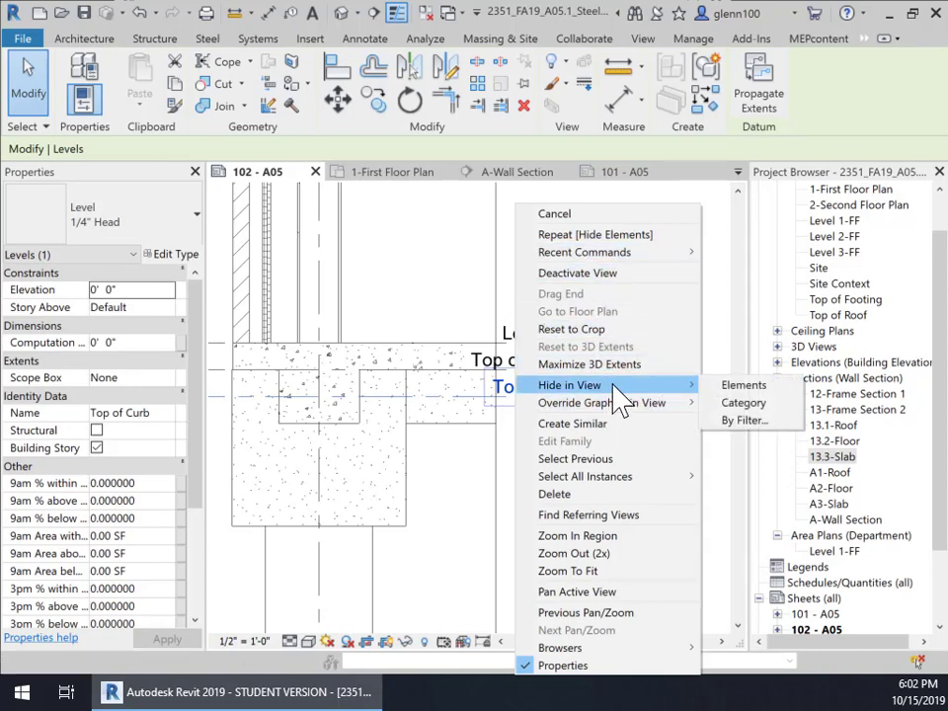
click(750, 387)
- Add an elbow to the Top of Footing level line and shift its head below Level 1-FF, bending just outside the crop edge
scroll(553, 445, down, 2)
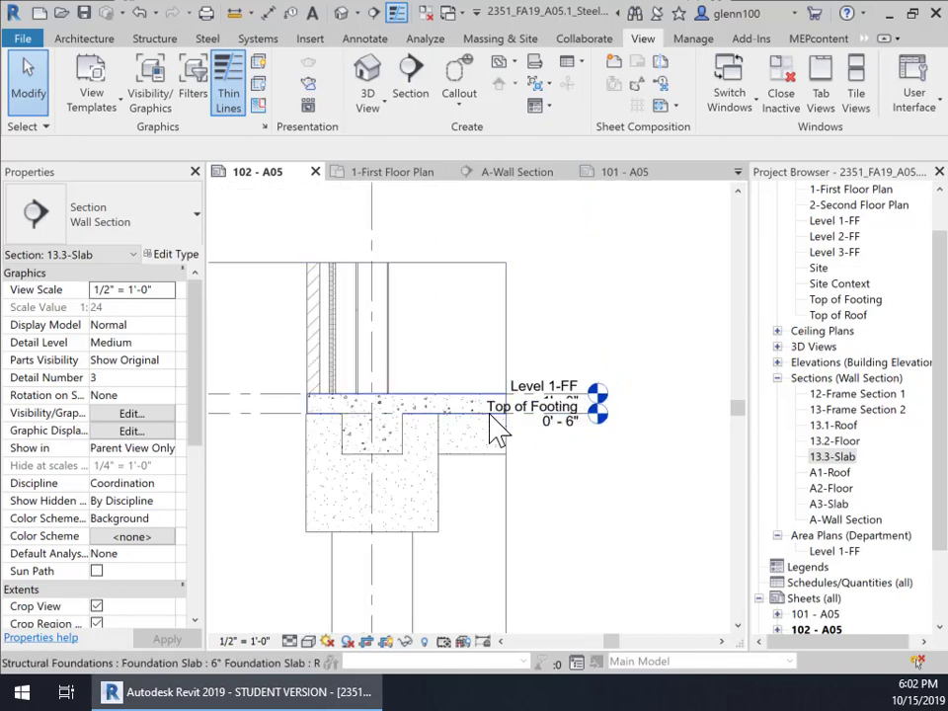
click(490, 427)
click(560, 420)
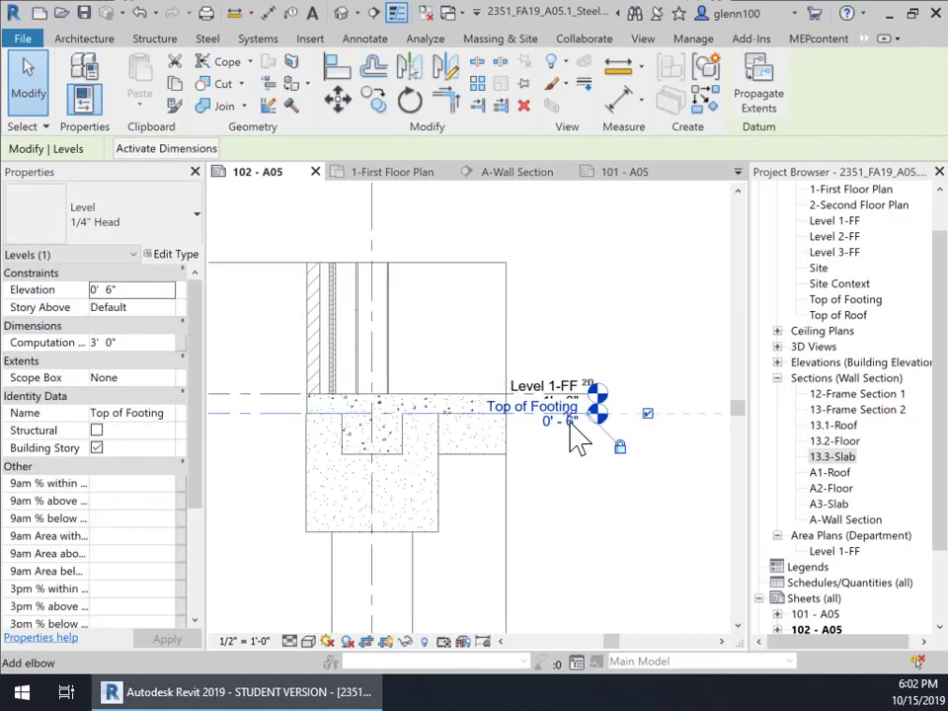
drag(568, 414, 620, 434)
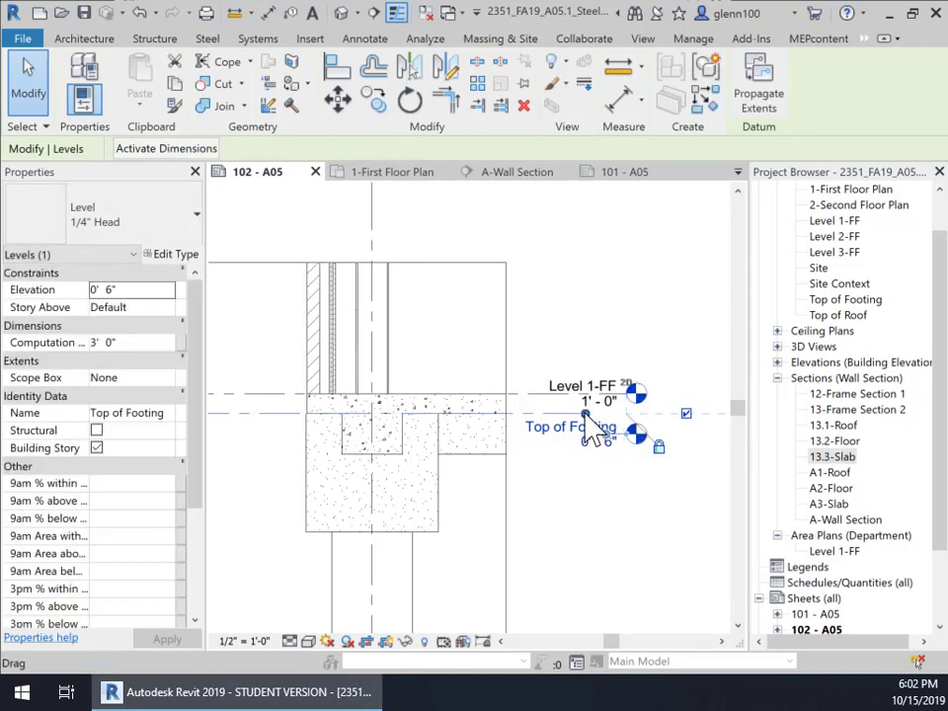
mouse_move(533, 413)
mouse_down()
mouse_move(507, 412)
mouse_move(516, 412)
mouse_up()
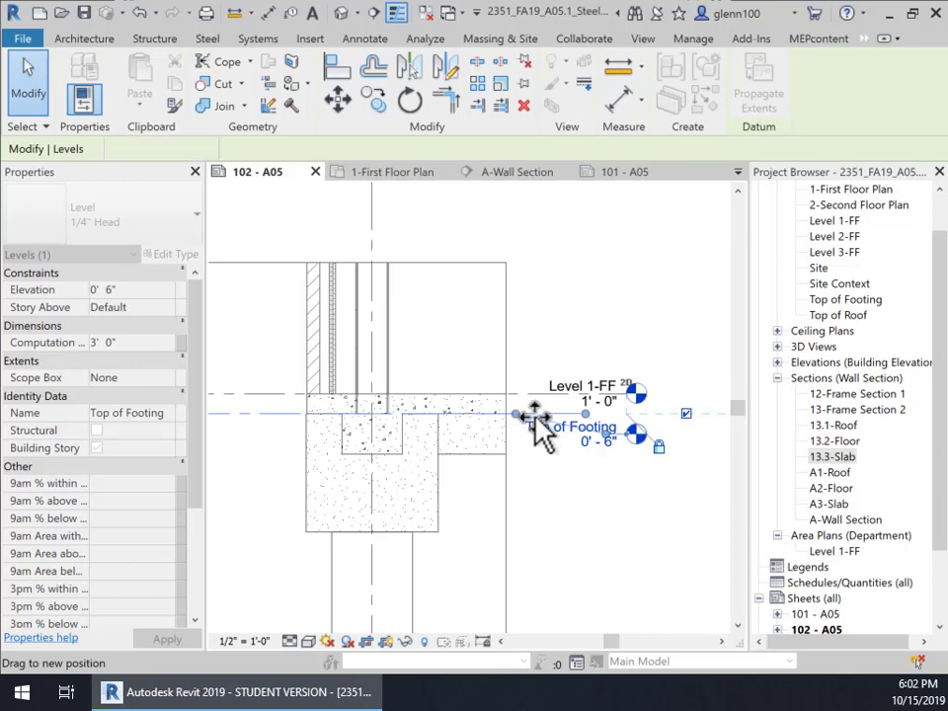
drag(613, 446, 571, 475)
click(561, 524)
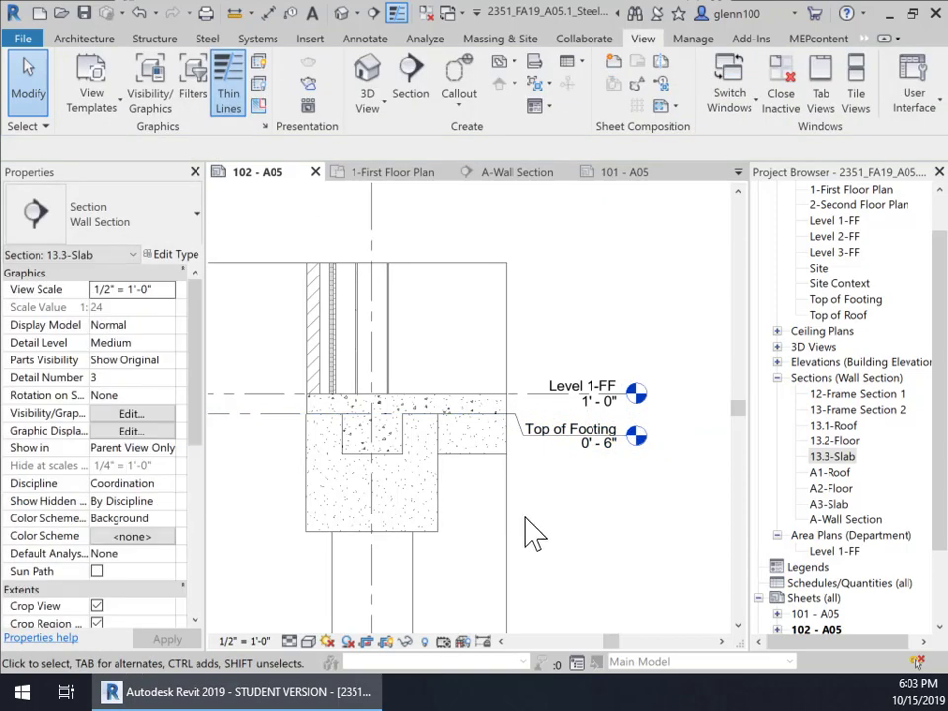
- Try to place the 13.2-Floor view above the slab detail with the 13.3-Slab view still active
scroll(550, 533, down, 3)
middle_drag(576, 542, 576, 497)
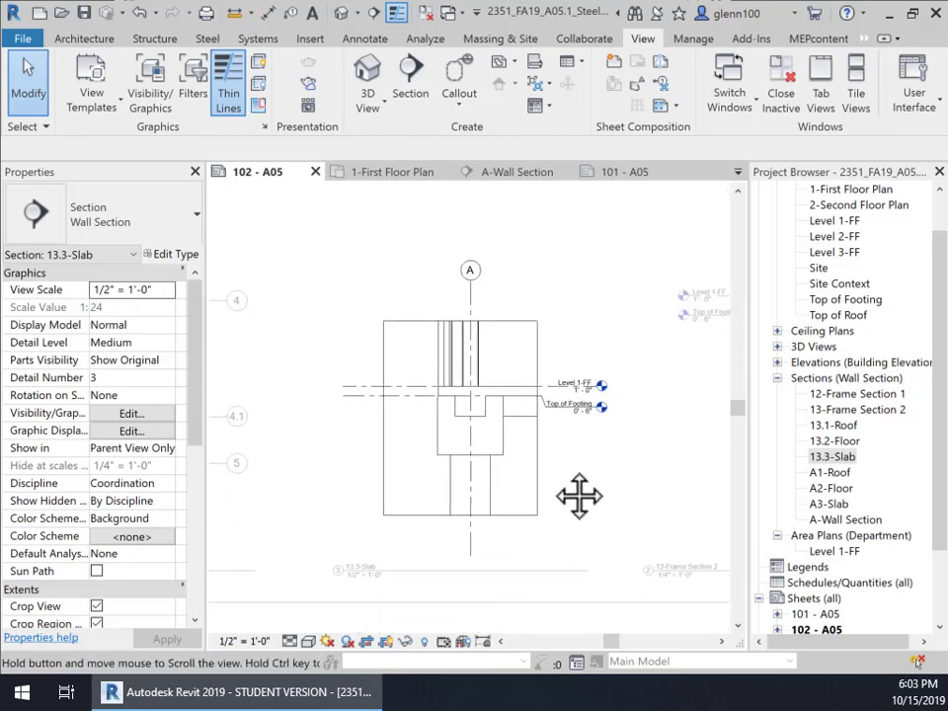
scroll(449, 383, down, 1)
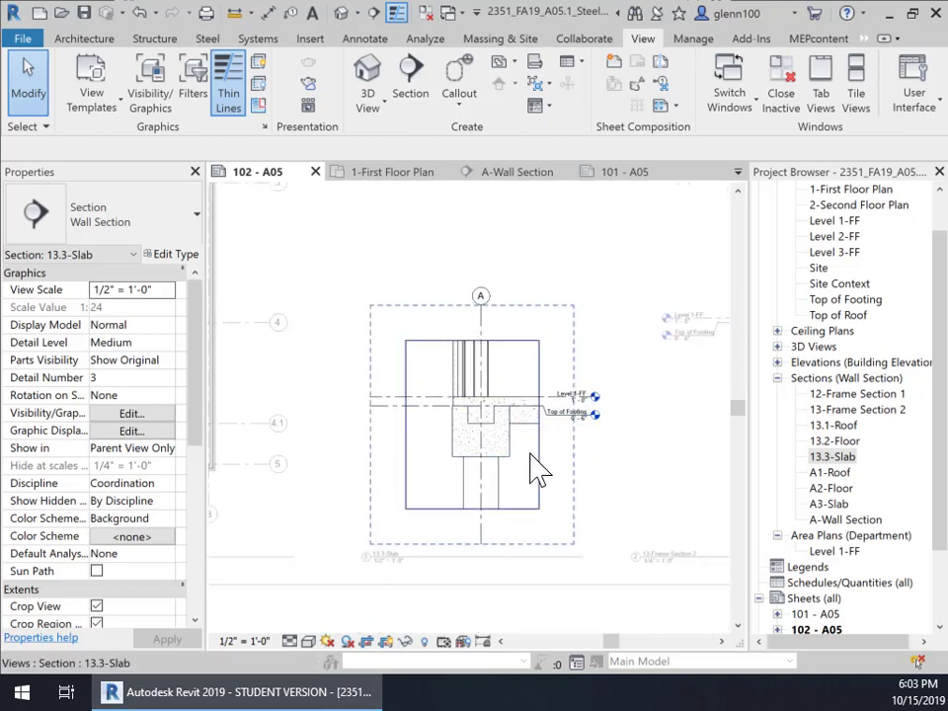
scroll(576, 461, down, 2)
middle_drag(640, 471, 597, 451)
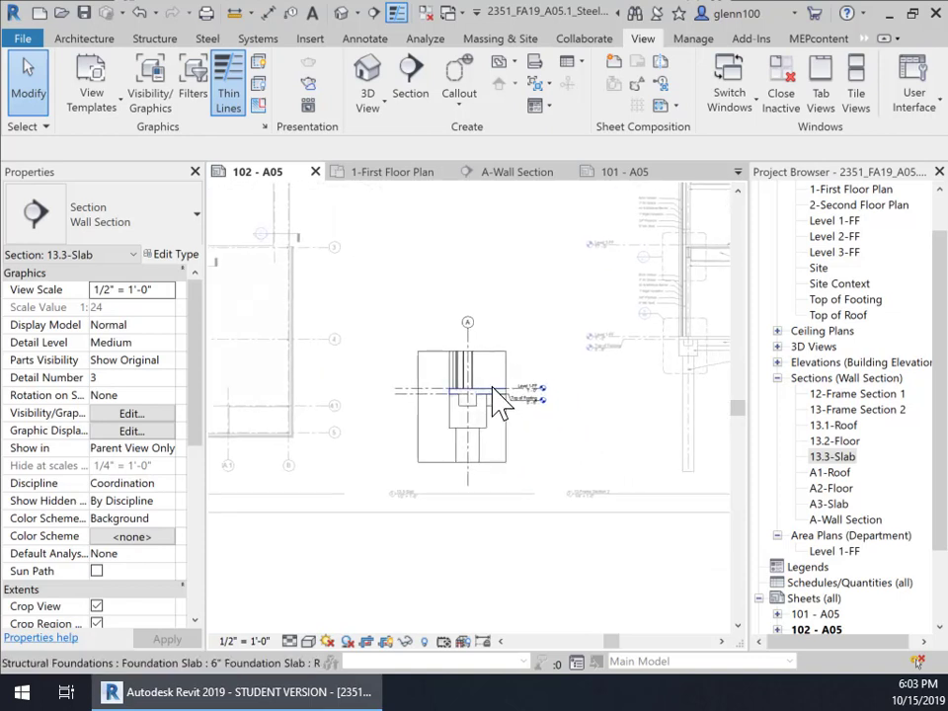
click(837, 443)
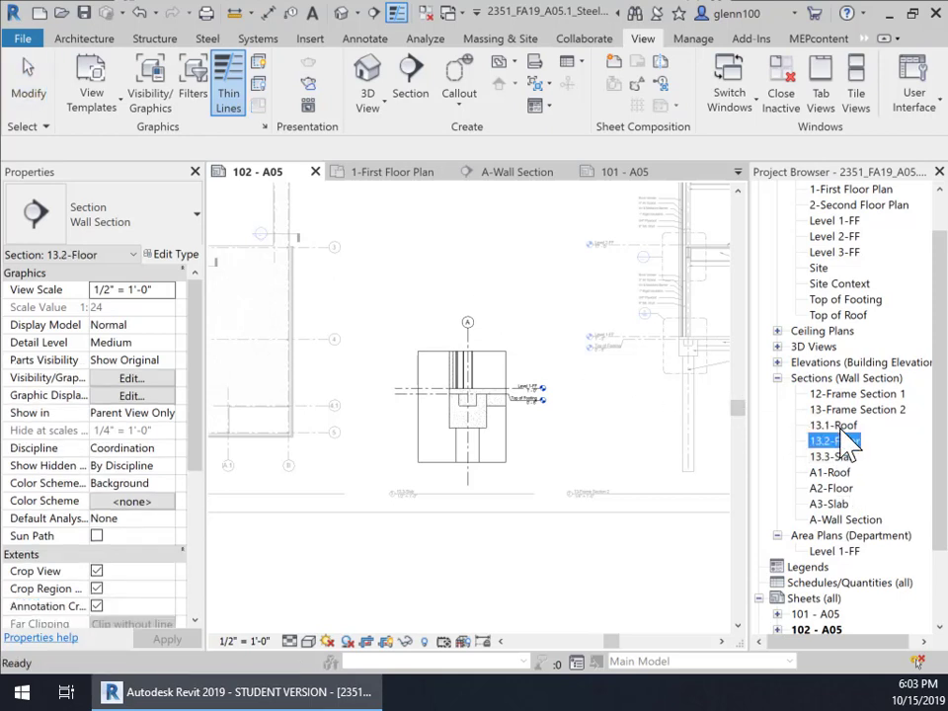
scroll(622, 405, down, 2)
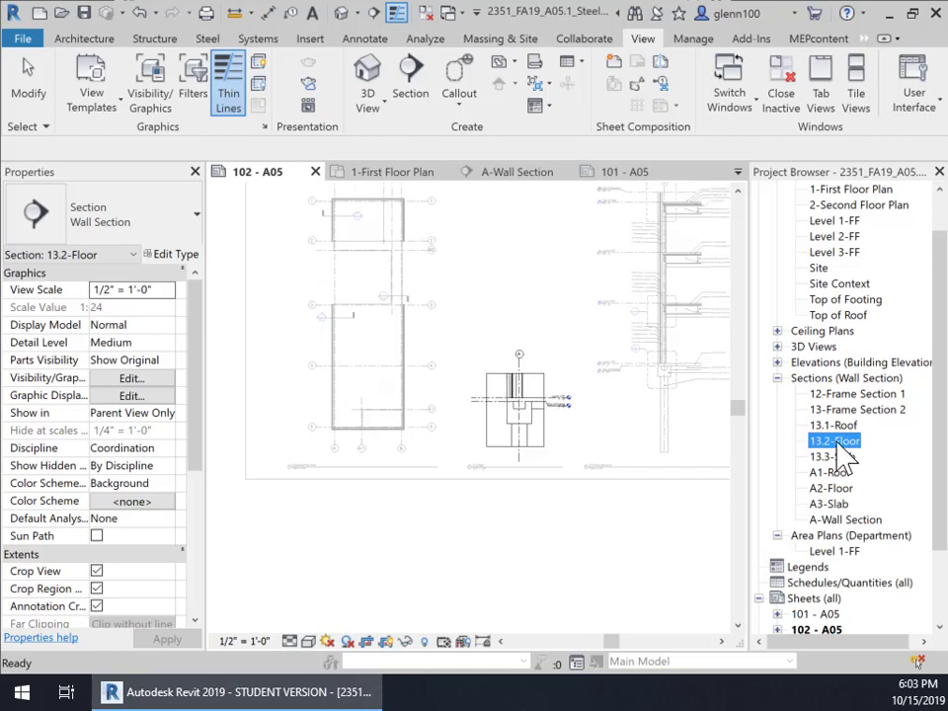
click(508, 304)
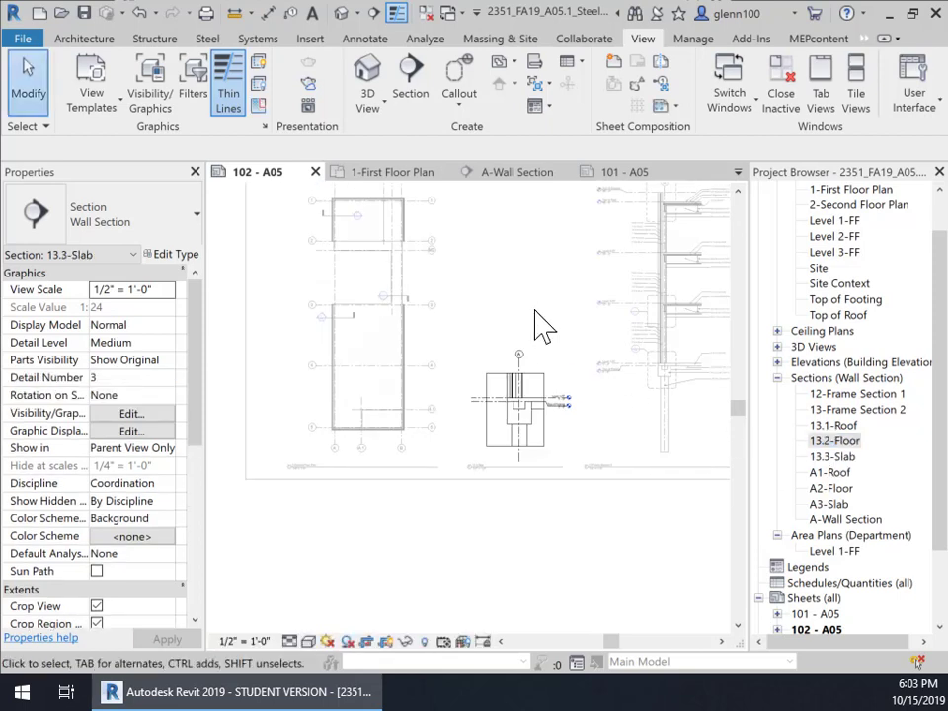
- Deactivate the 13.3-Slab view to return to editing sheet 102
middle_drag(534, 324, 524, 448)
scroll(553, 452, down, 2)
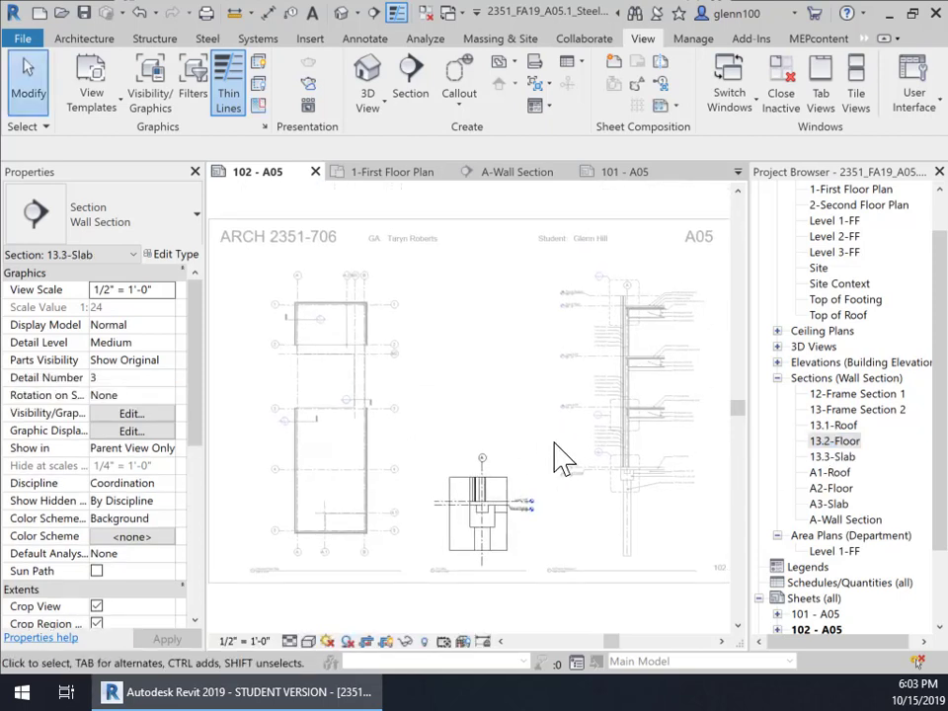
right_click(526, 494)
click(546, 158)
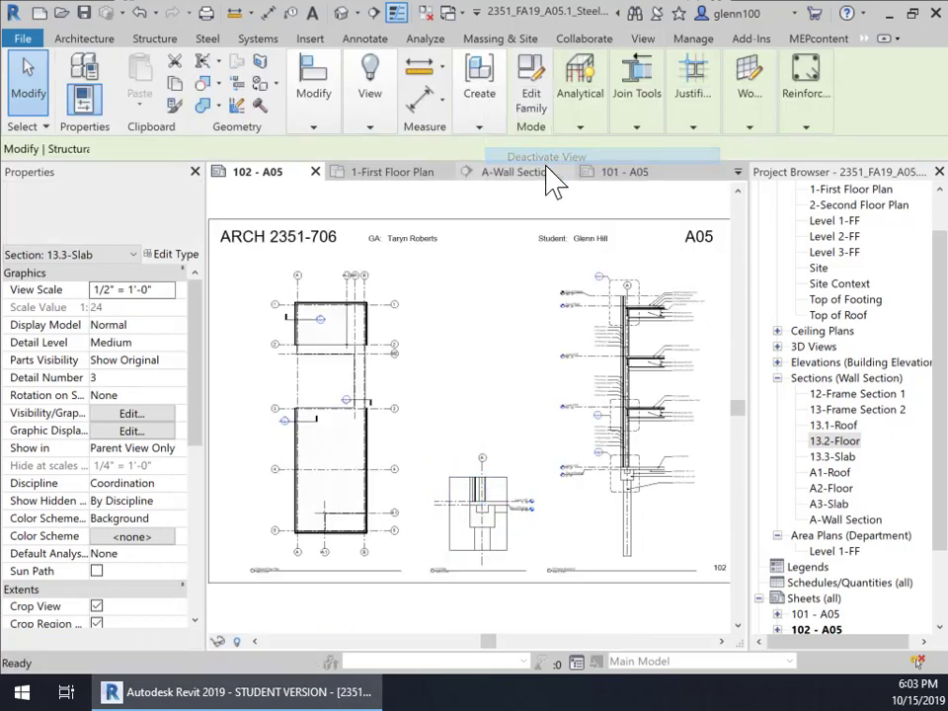
- Place the 13.2-Floor view on sheet 102 directly above the slab detail, lining up grid A in both details
click(835, 442)
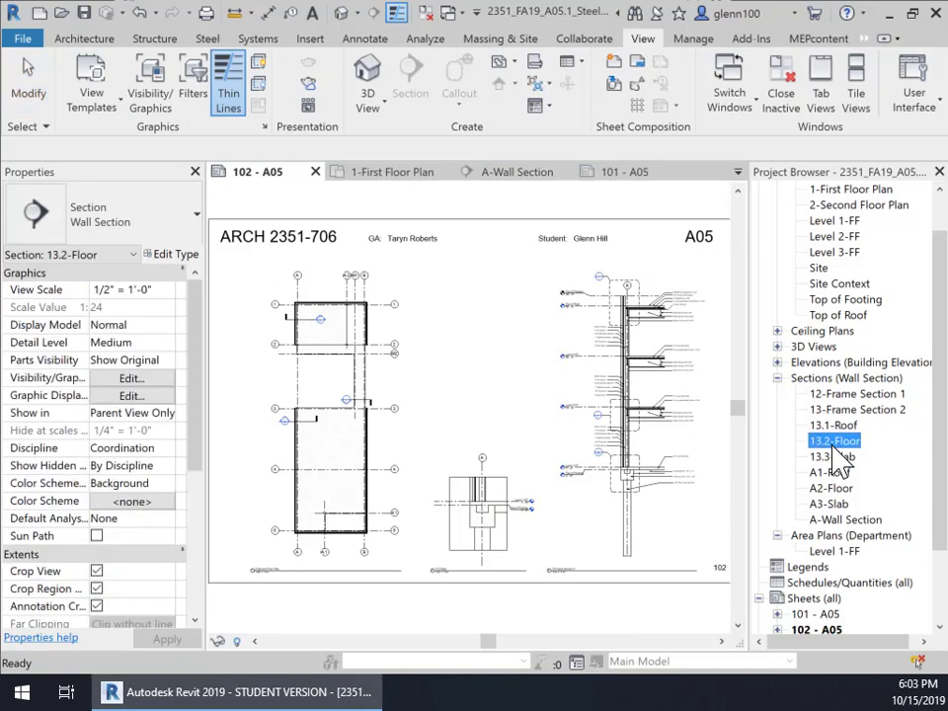
drag(470, 420, 481, 411)
click(487, 414)
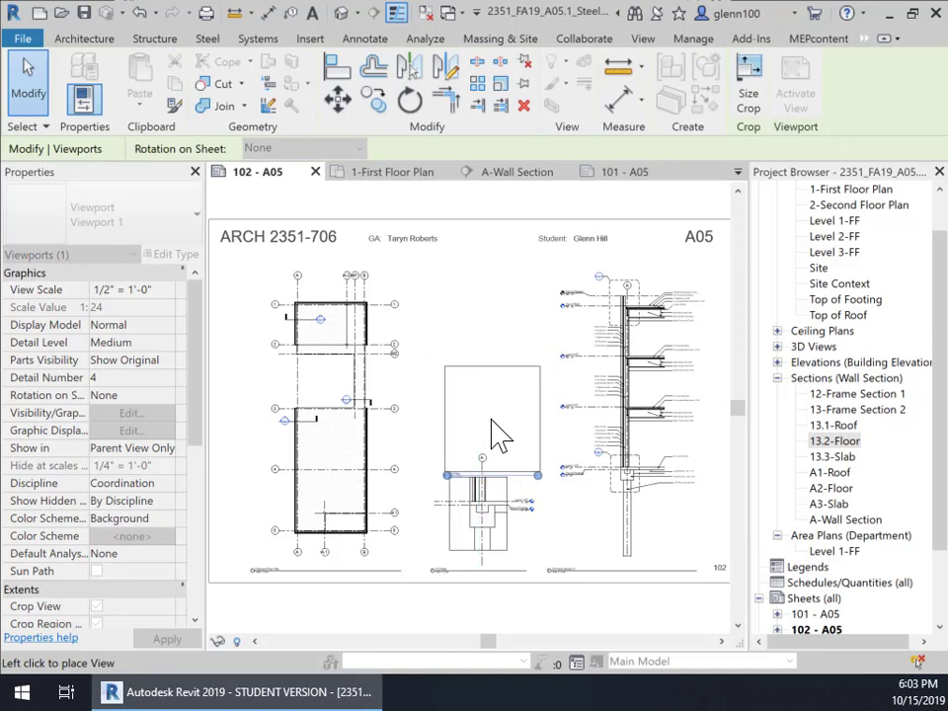
scroll(503, 440, up, 4)
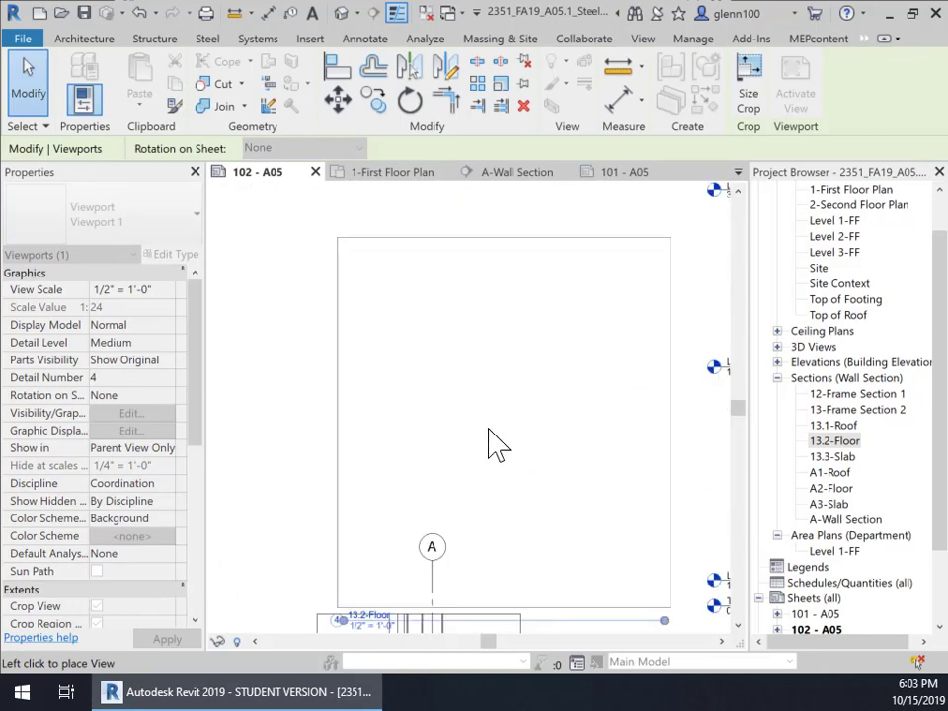
middle_drag(499, 467, 514, 301)
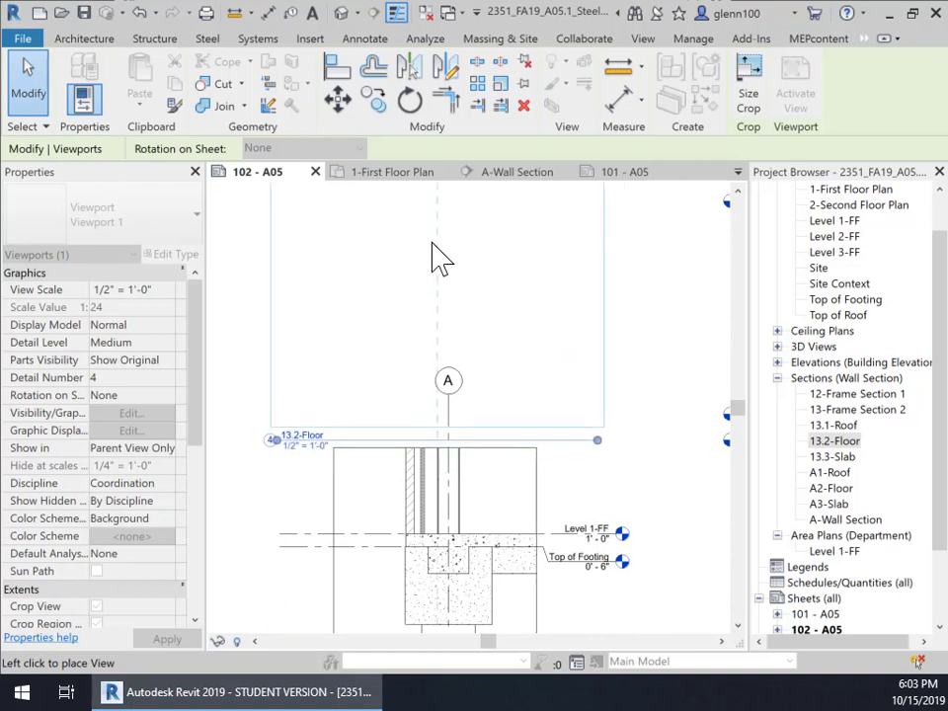
click(441, 259)
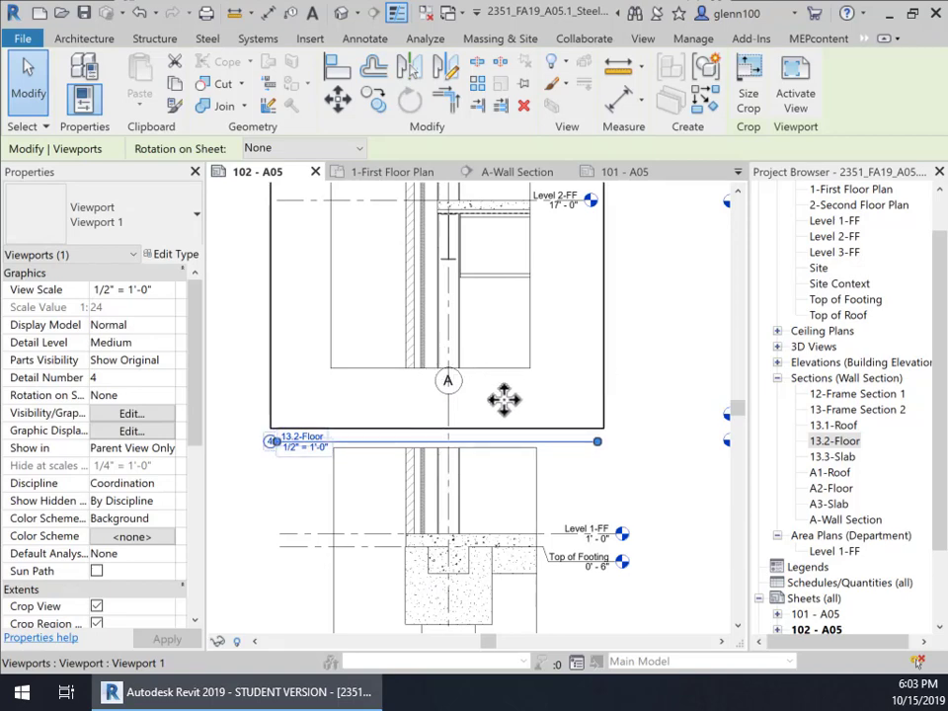
scroll(504, 399, down, 1)
middle_drag(510, 402, 525, 483)
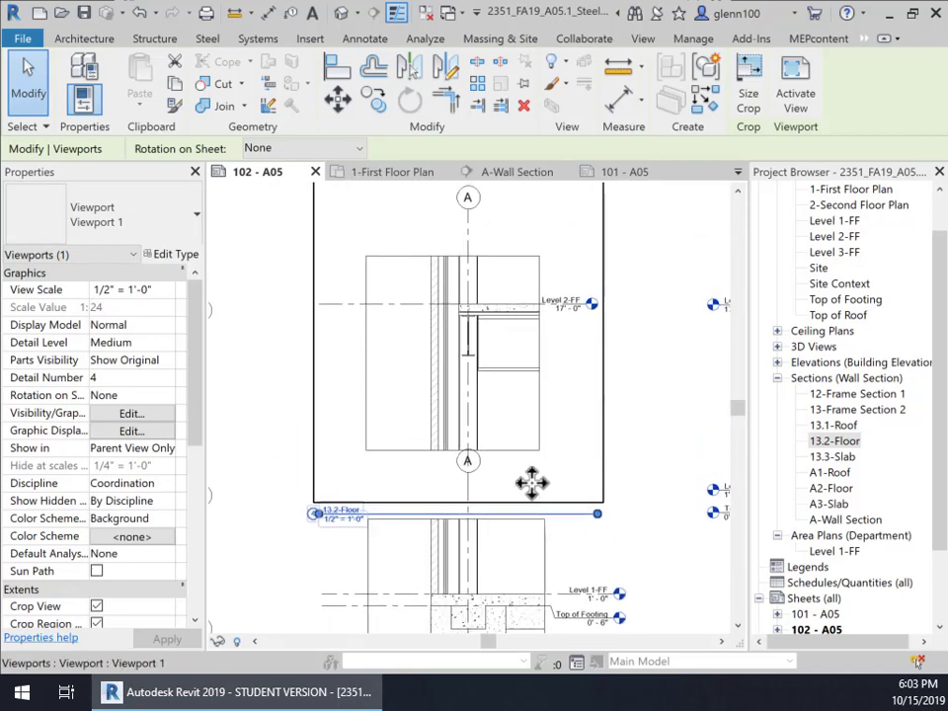
scroll(533, 481, down, 1)
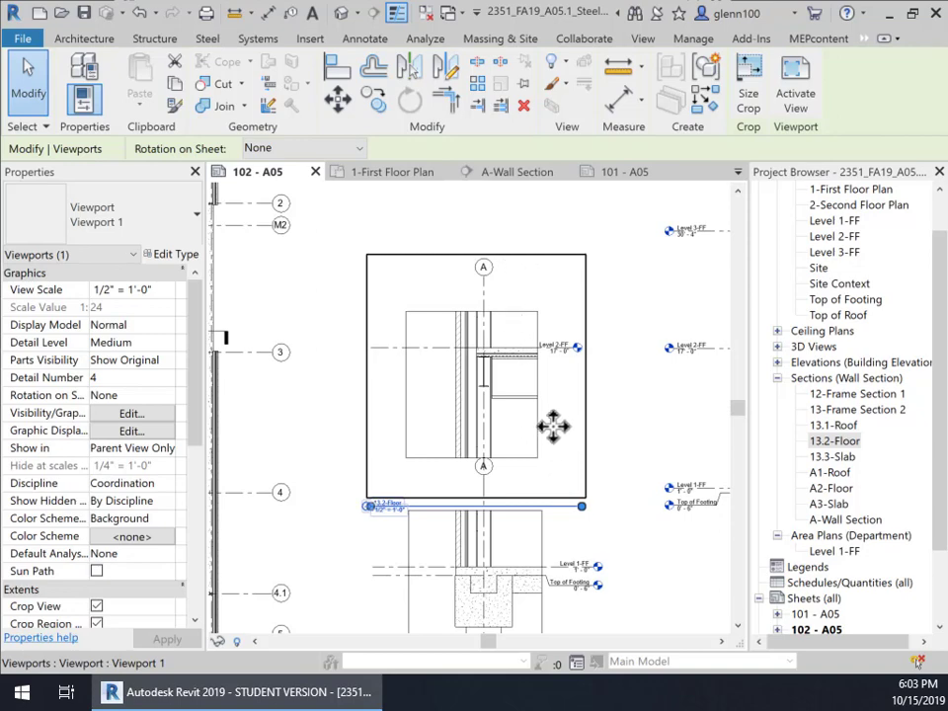
- Nudge the 13.2-Floor viewport up slightly on sheet 102 to leave more room above the slab detail
key(Up)
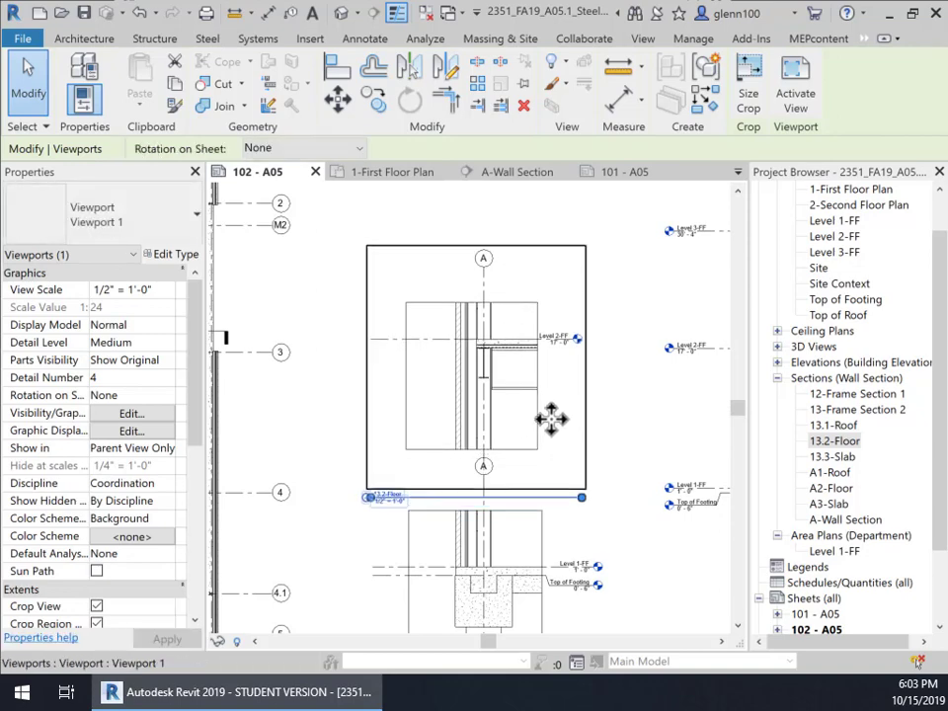
click(340, 455)
scroll(465, 525, down, 1)
middle_drag(465, 525, 508, 317)
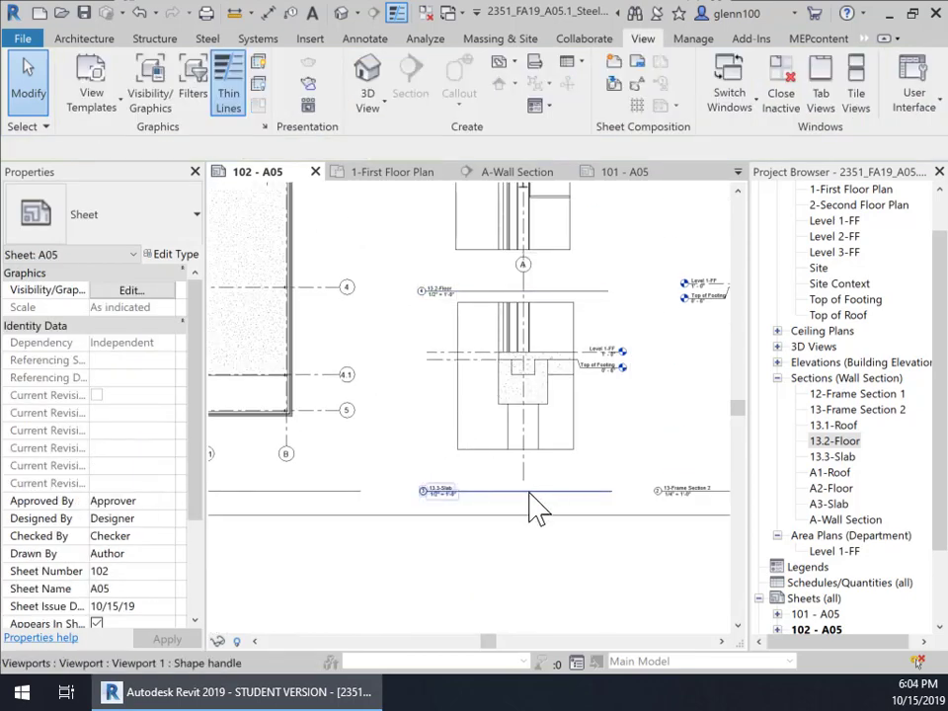
middle_drag(575, 304, 546, 461)
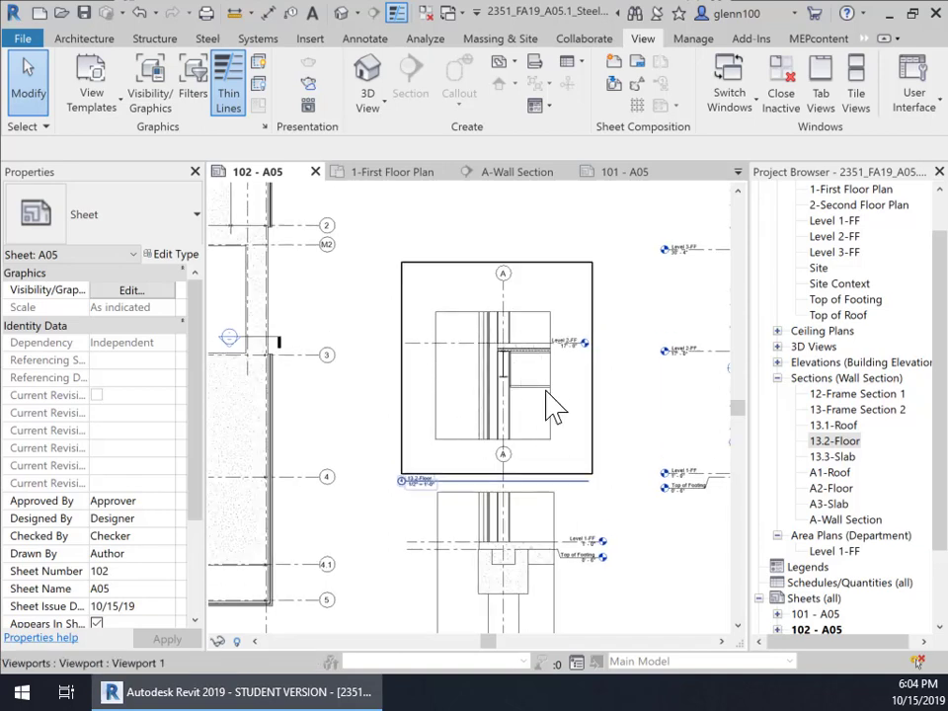
- Activate the 13.2-Floor view on the sheet and extend the Level 2-FF line so its head sits clear of the crop region
scroll(561, 360, up, 2)
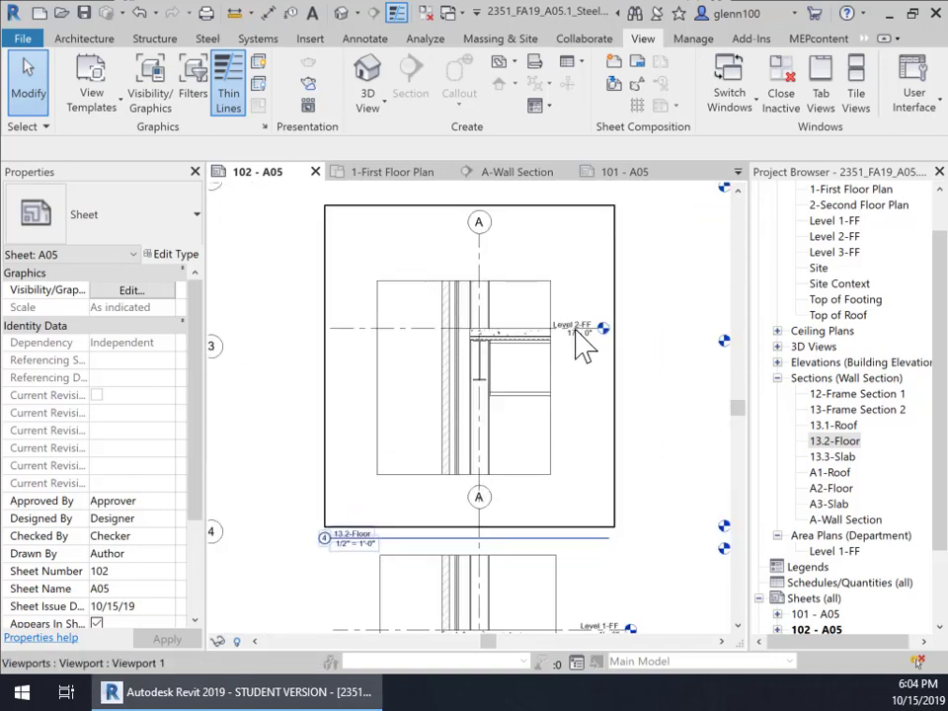
click(369, 340)
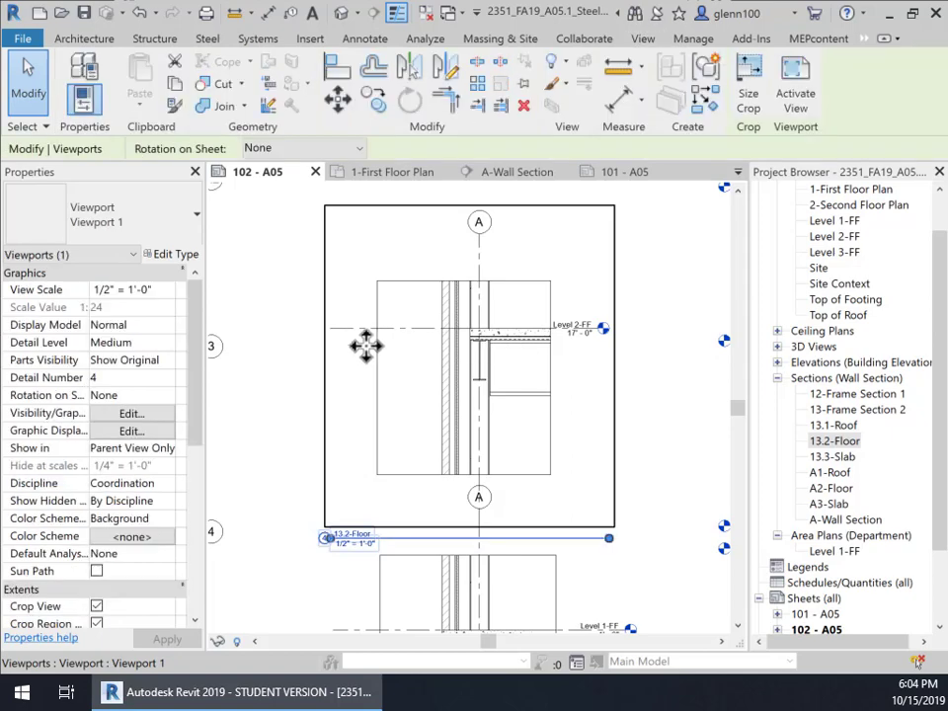
click(656, 377)
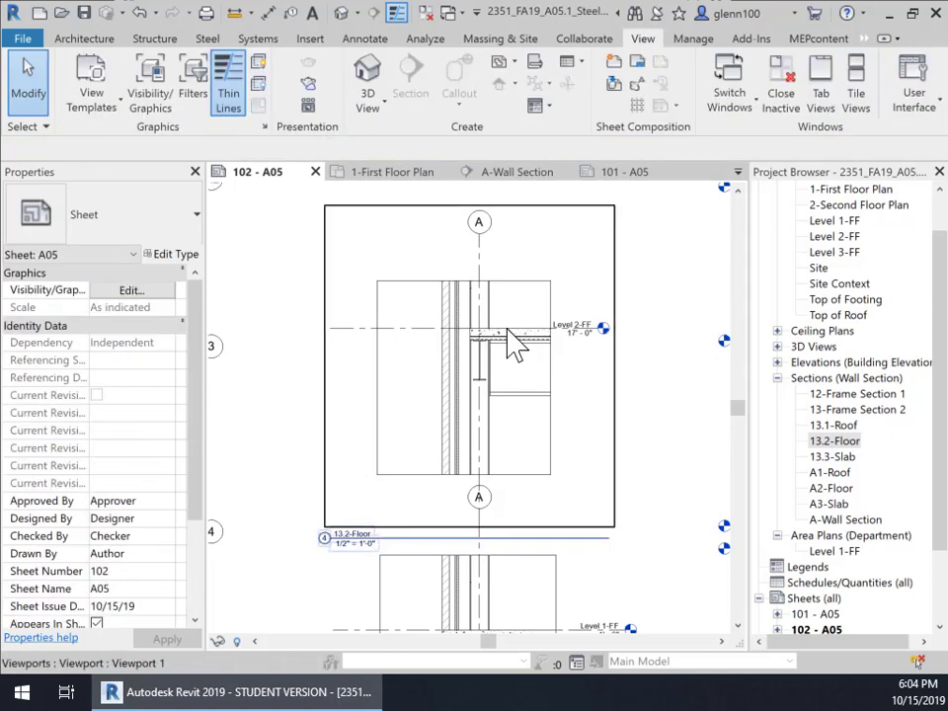
right_click(508, 344)
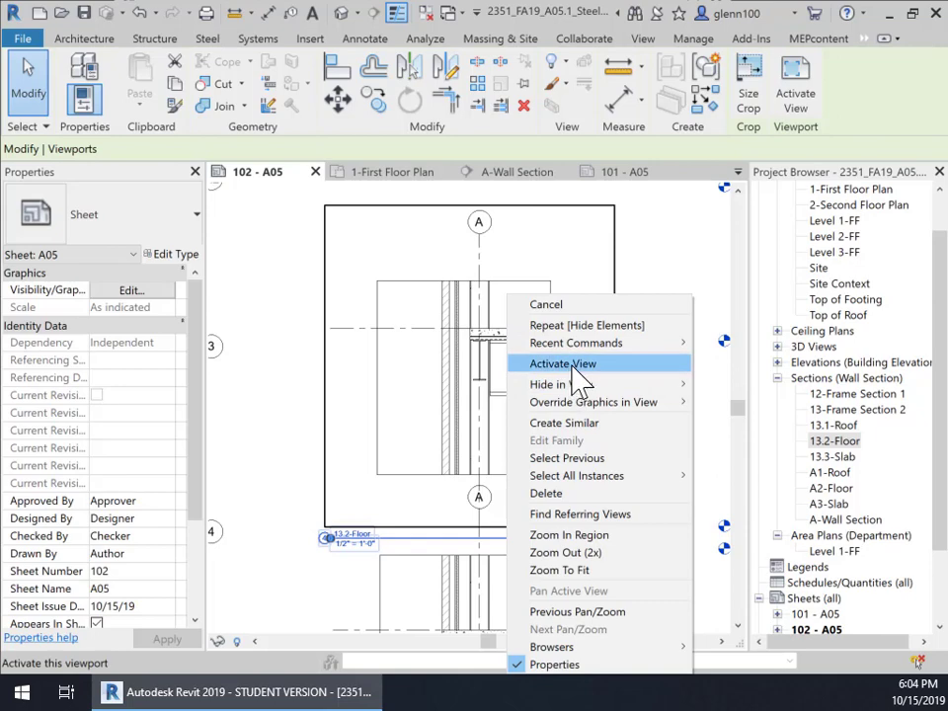
click(568, 364)
click(434, 329)
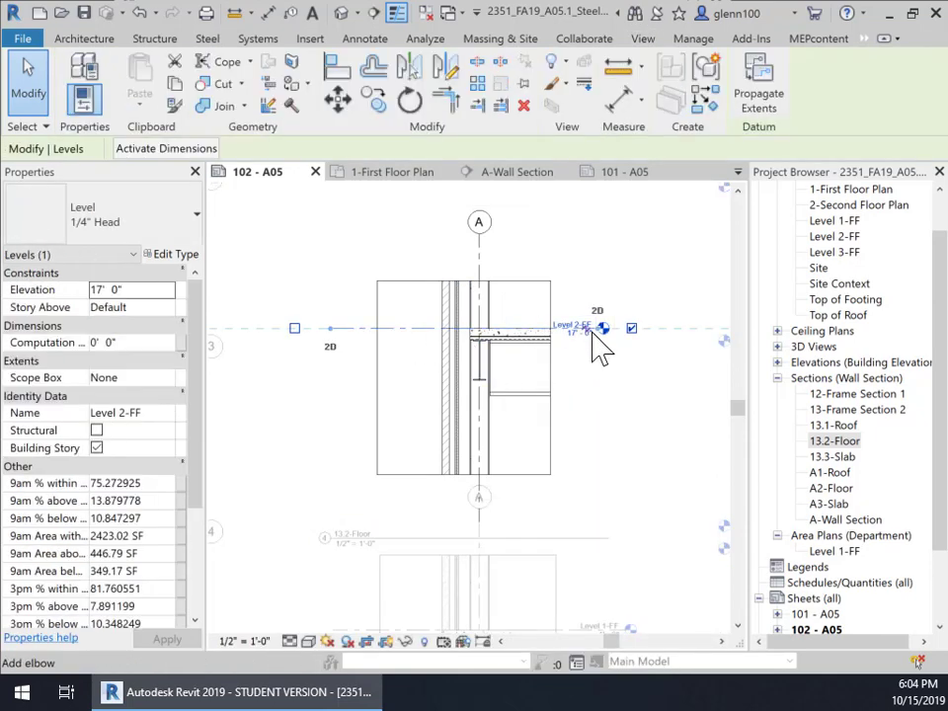
mouse_move(604, 330)
mouse_down()
mouse_move(623, 327)
mouse_move(601, 324)
mouse_move(609, 327)
mouse_up()
click(609, 470)
- Pull the Level 2-FF head slightly farther out from the crop edge in the 13.2-Floor view
scroll(609, 491, down, 1)
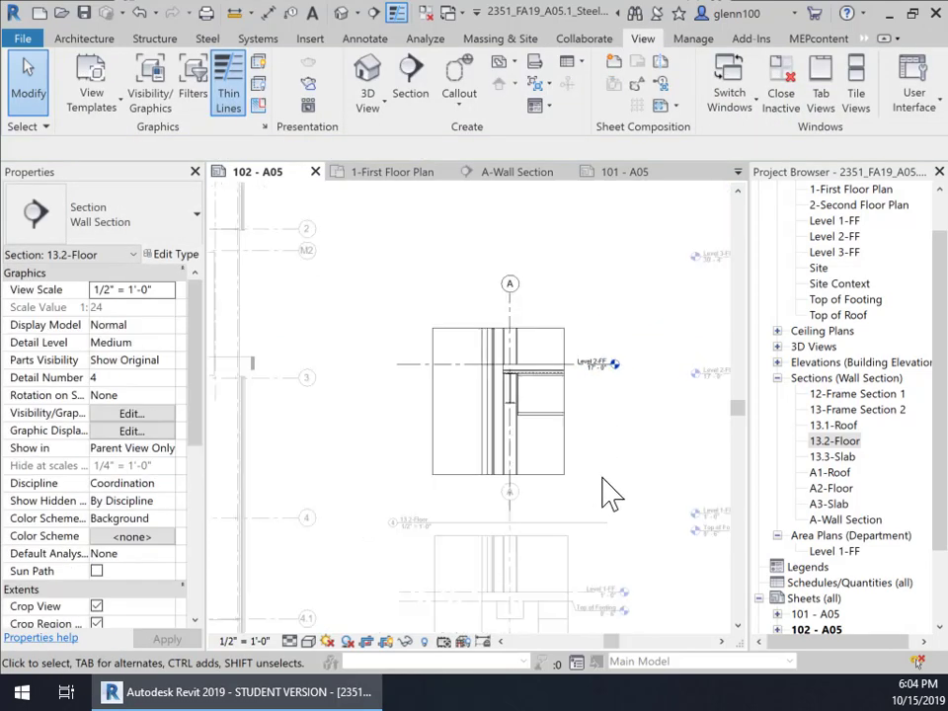
mouse_move(609, 490)
middle_down()
mouse_move(609, 417)
mouse_move(583, 424)
mouse_move(562, 409)
middle_up()
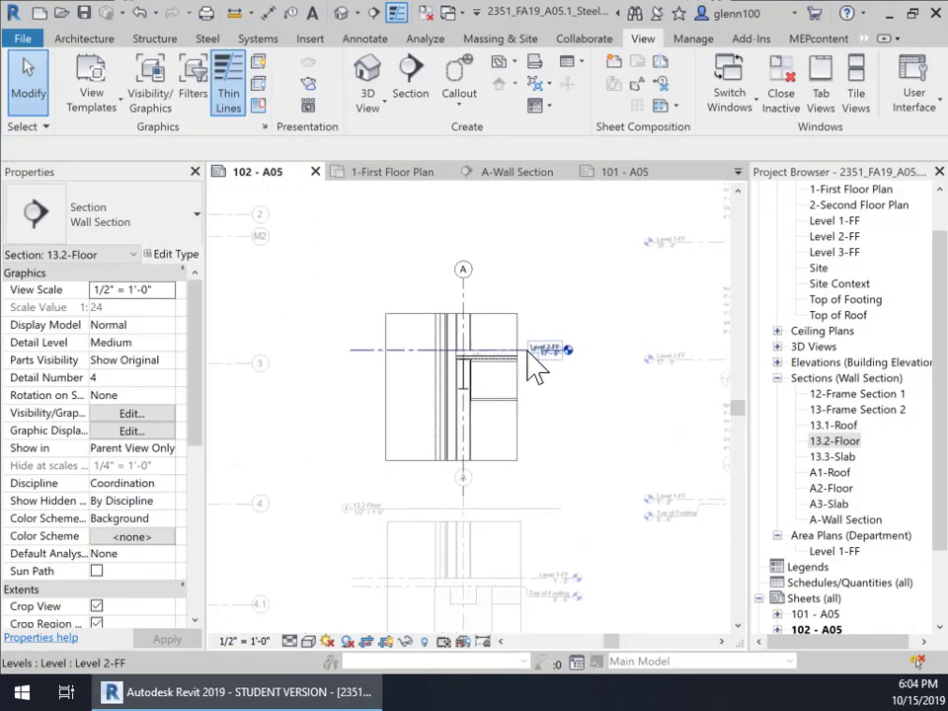
click(381, 351)
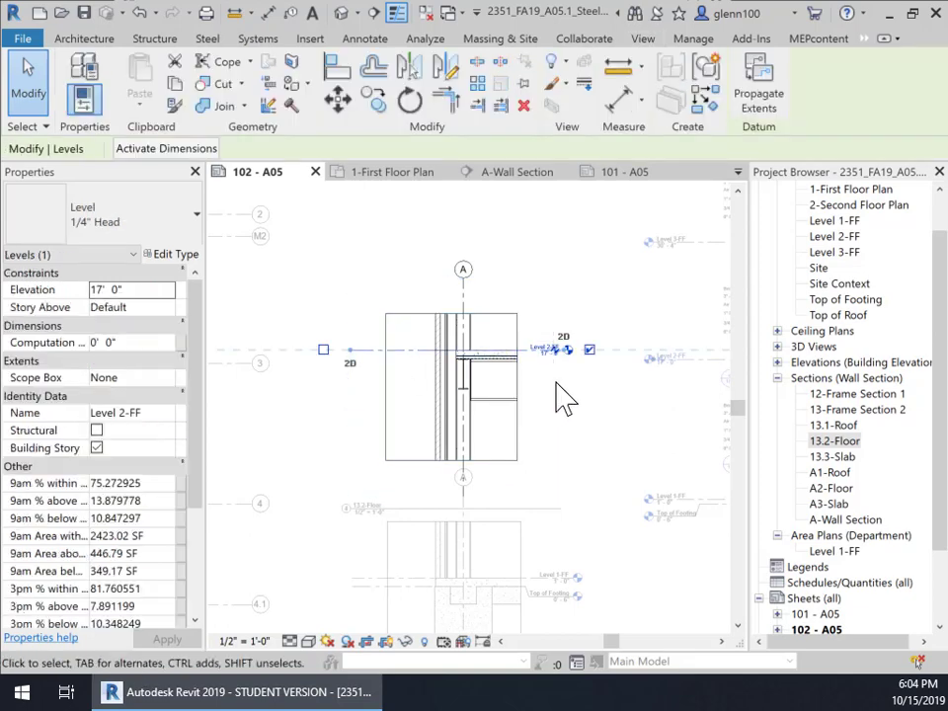
scroll(562, 370, up, 2)
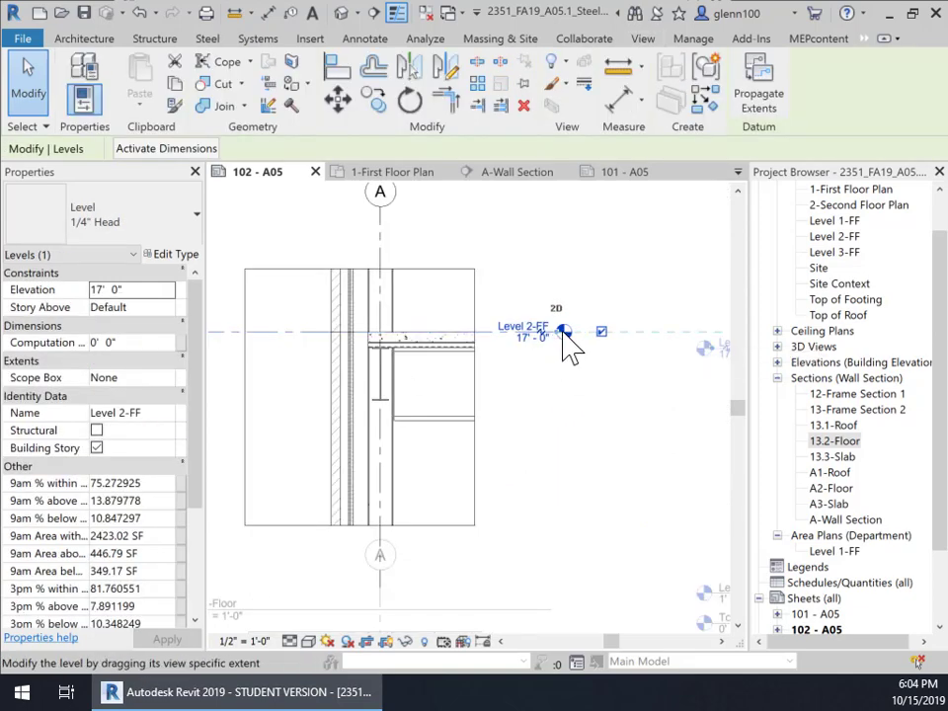
drag(564, 331, 566, 332)
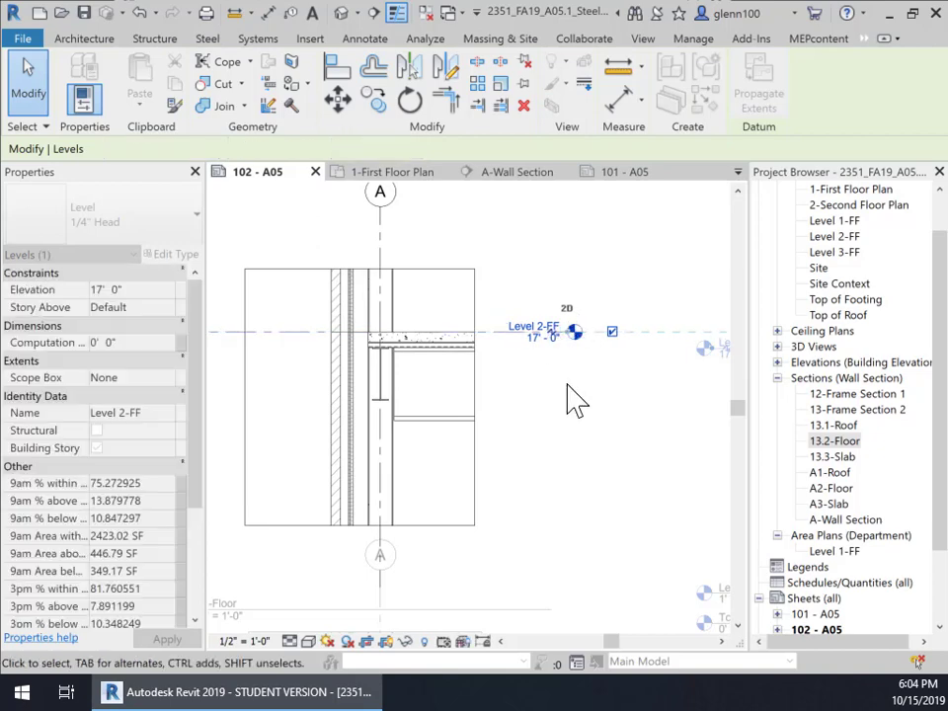
click(537, 461)
- Try to place the 13.1-Roof view, and deactivate the 13.2-Floor view to return to editing sheet 102
scroll(539, 482, down, 4)
middle_drag(594, 517, 571, 476)
scroll(523, 395, down, 2)
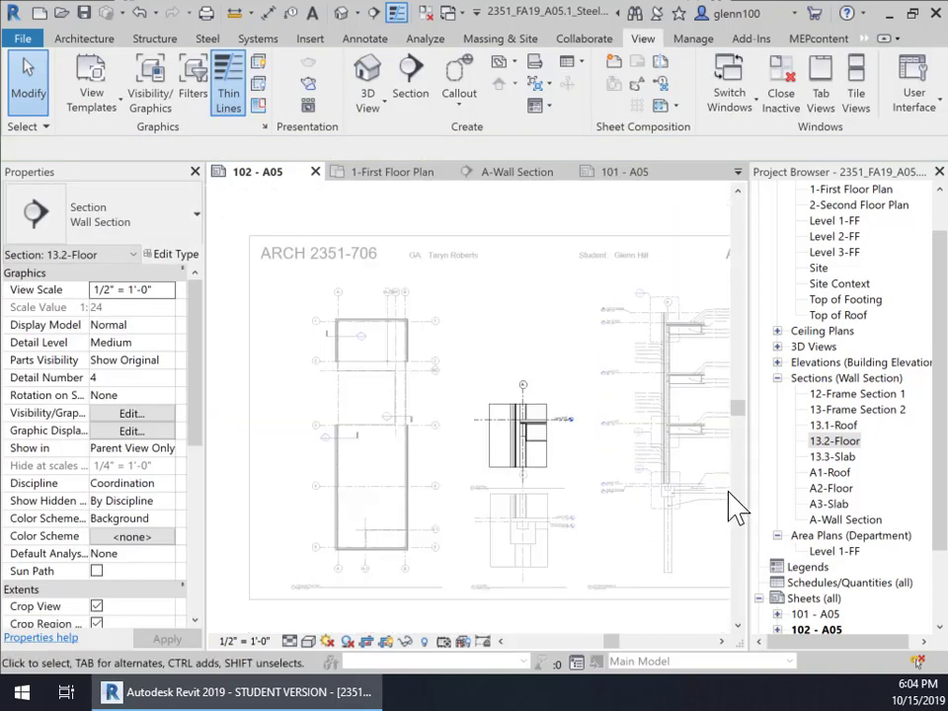
click(834, 429)
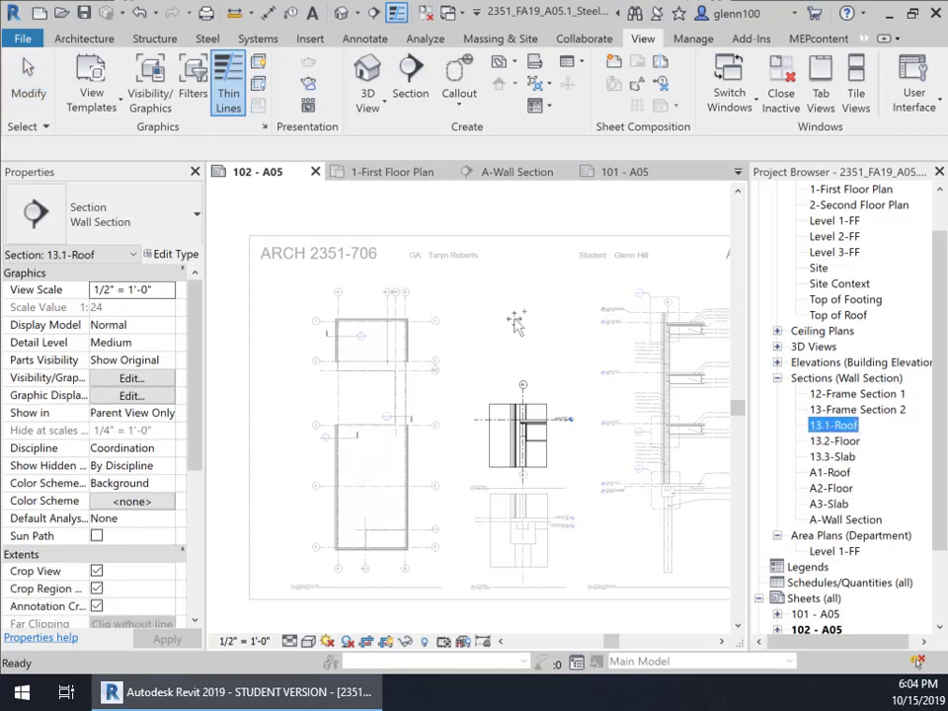
right_click(525, 438)
click(568, 239)
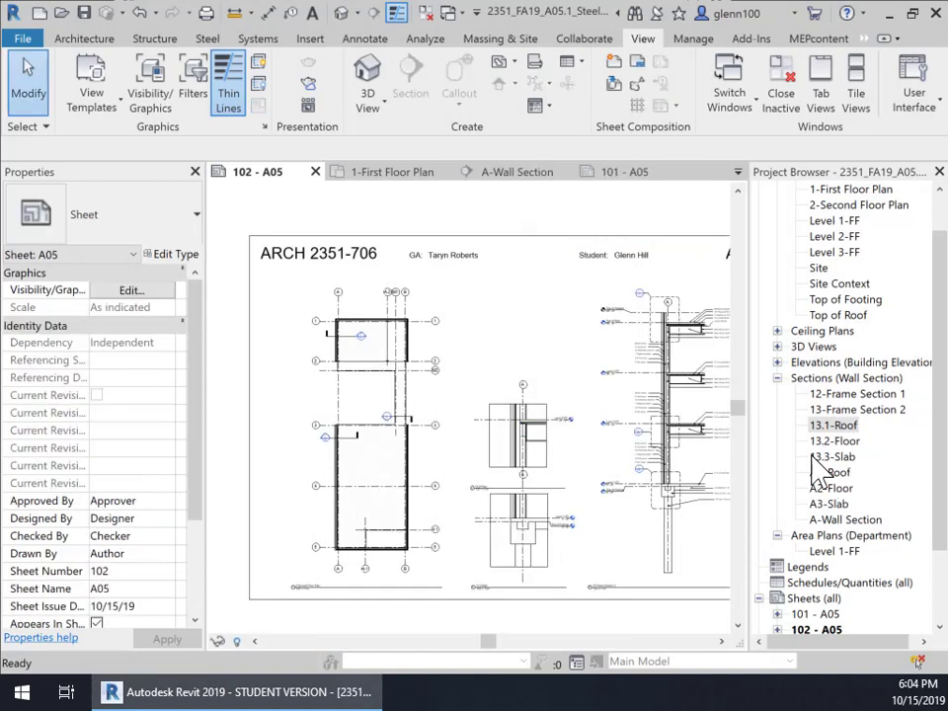
- Place the 13.1-Roof view on sheet 102 directly above the floor detail, lining up grid A in both details
click(831, 426)
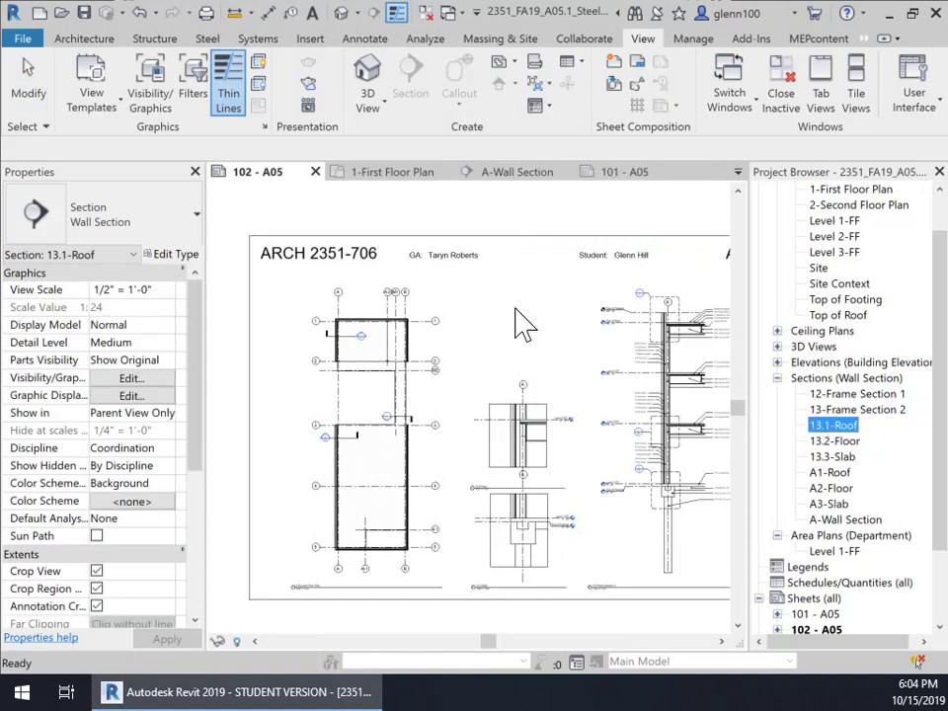
drag(515, 308, 516, 321)
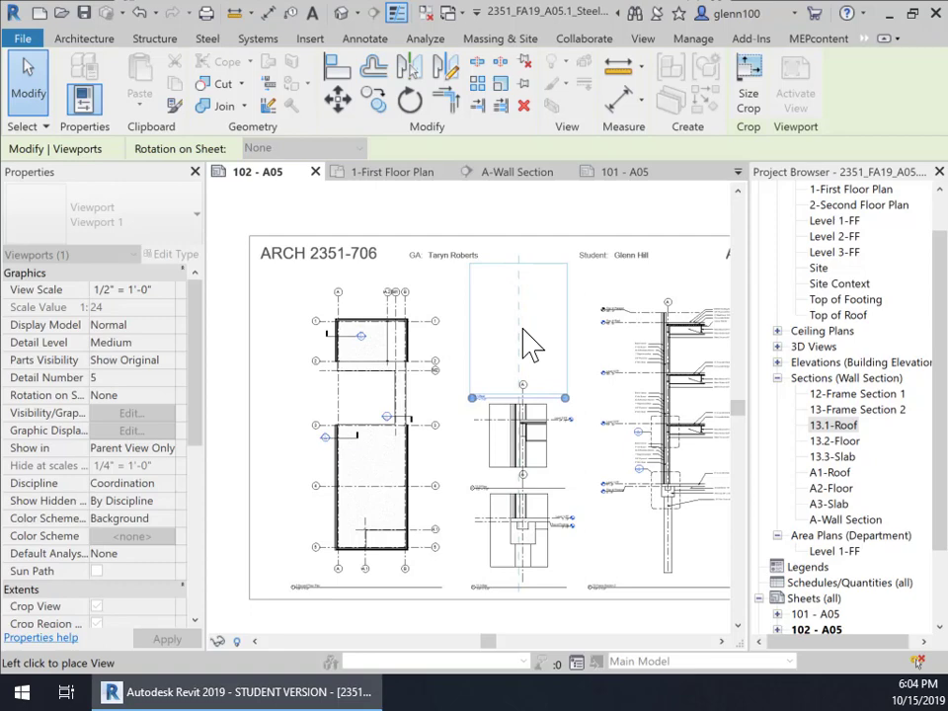
click(534, 353)
scroll(521, 400, up, 2)
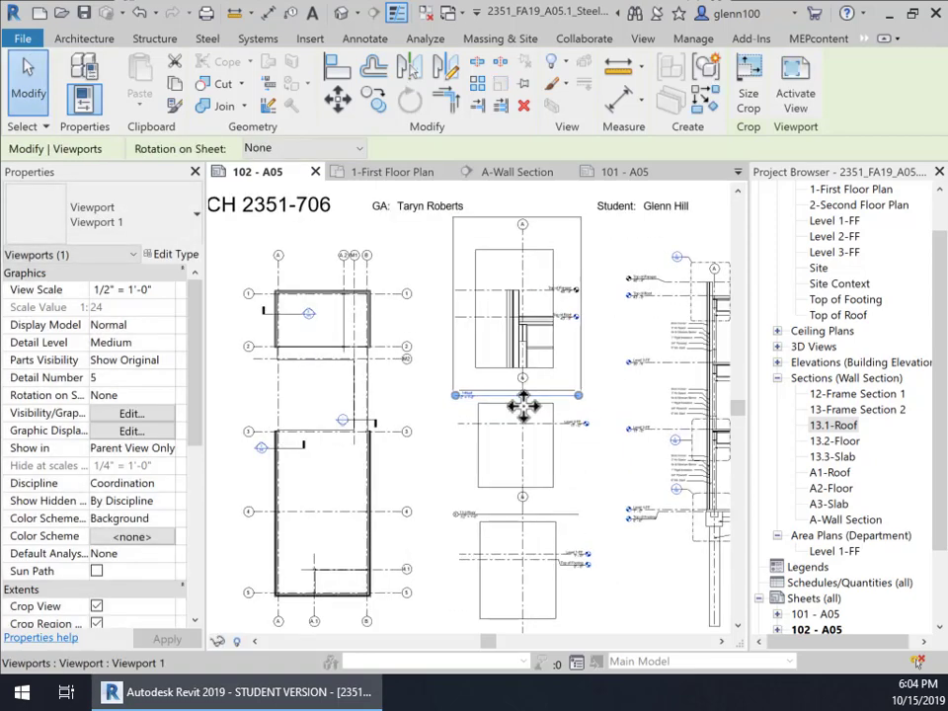
scroll(523, 405, up, 2)
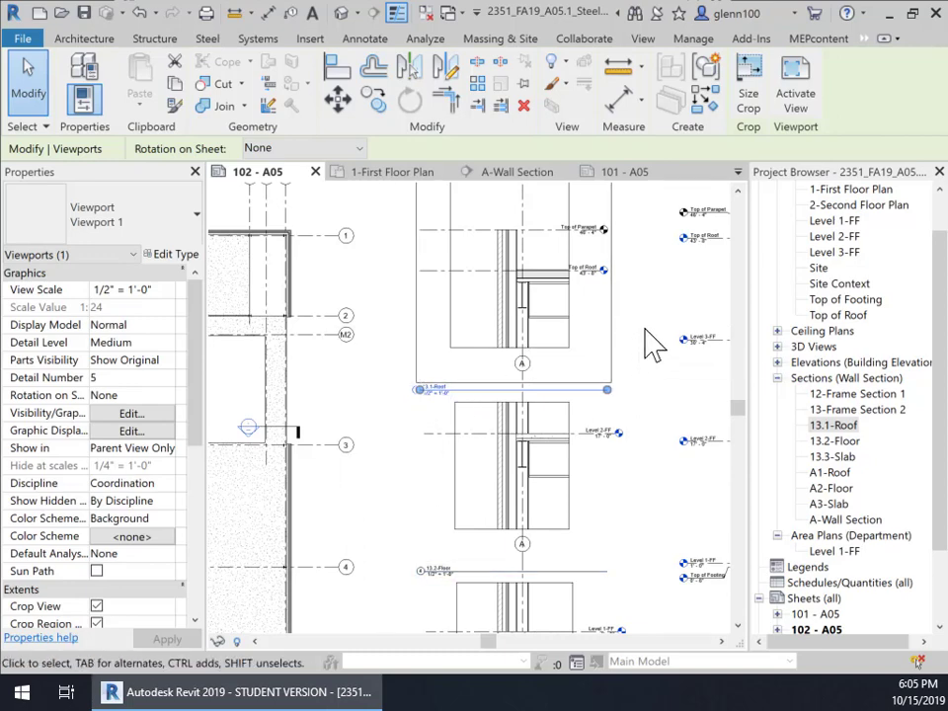
- Activate the 13.1-Roof view, lower the top edge of its crop region toward the parapet, and deactivate the view
middle_drag(616, 311, 565, 456)
scroll(564, 456, down, 1)
right_click(540, 295)
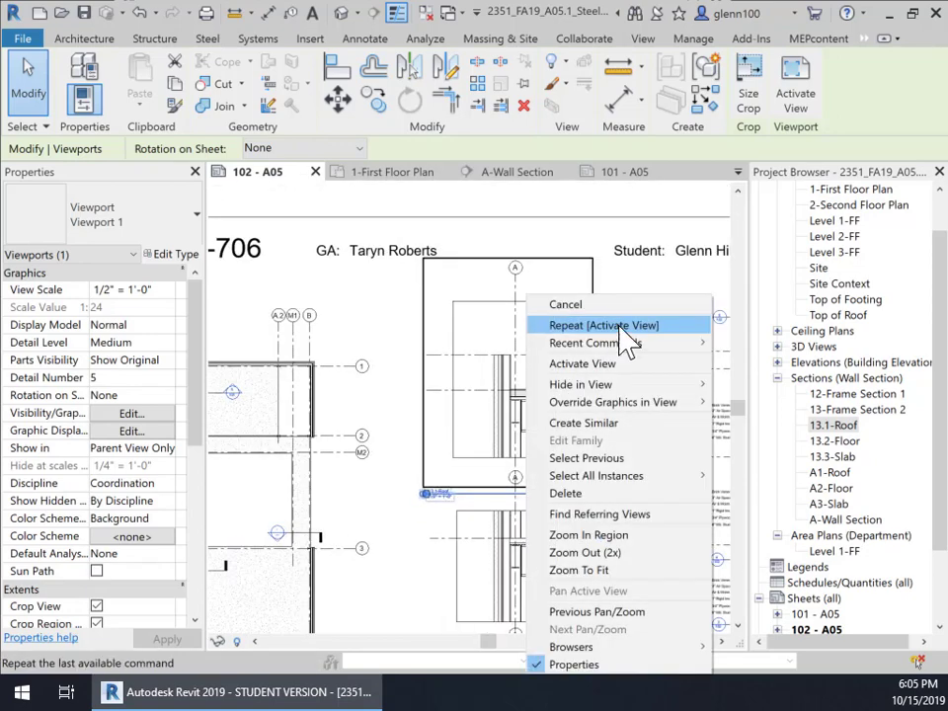
mouse_move(609, 386)
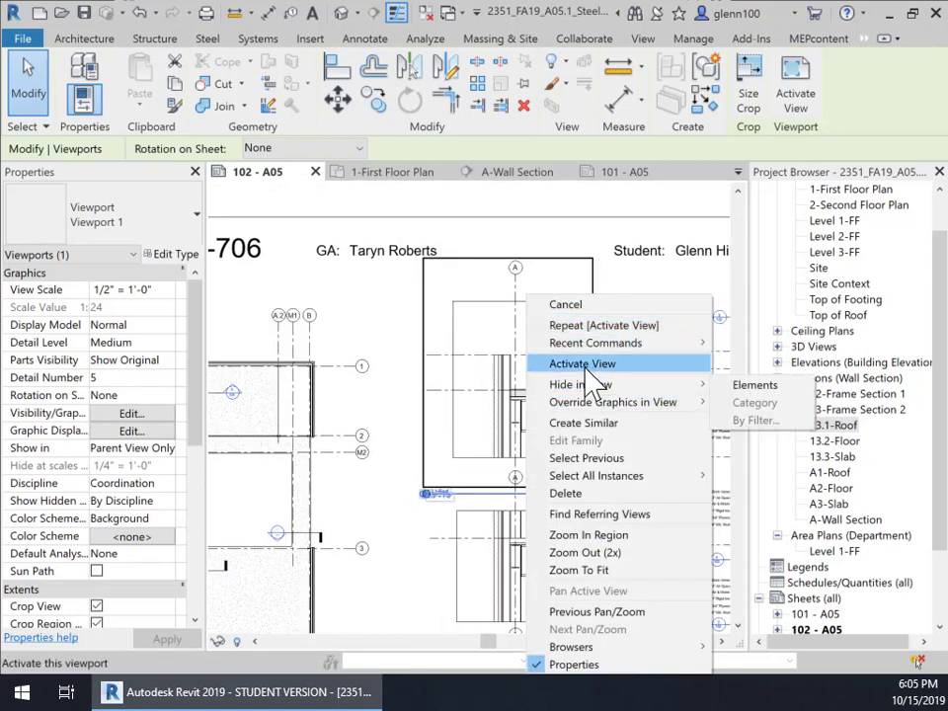
click(582, 363)
click(507, 302)
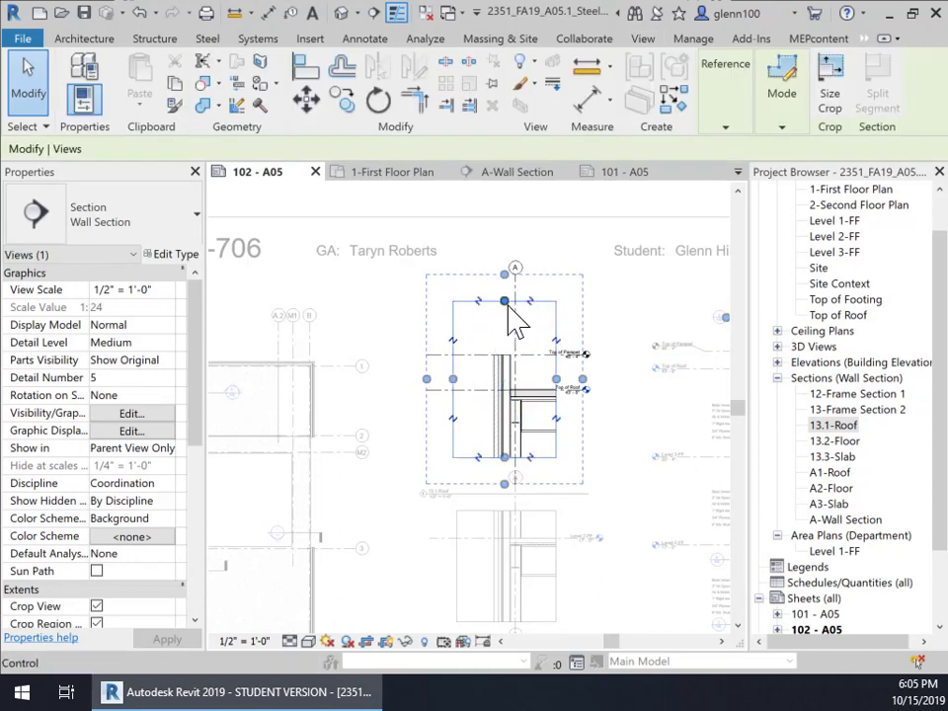
drag(507, 314, 504, 330)
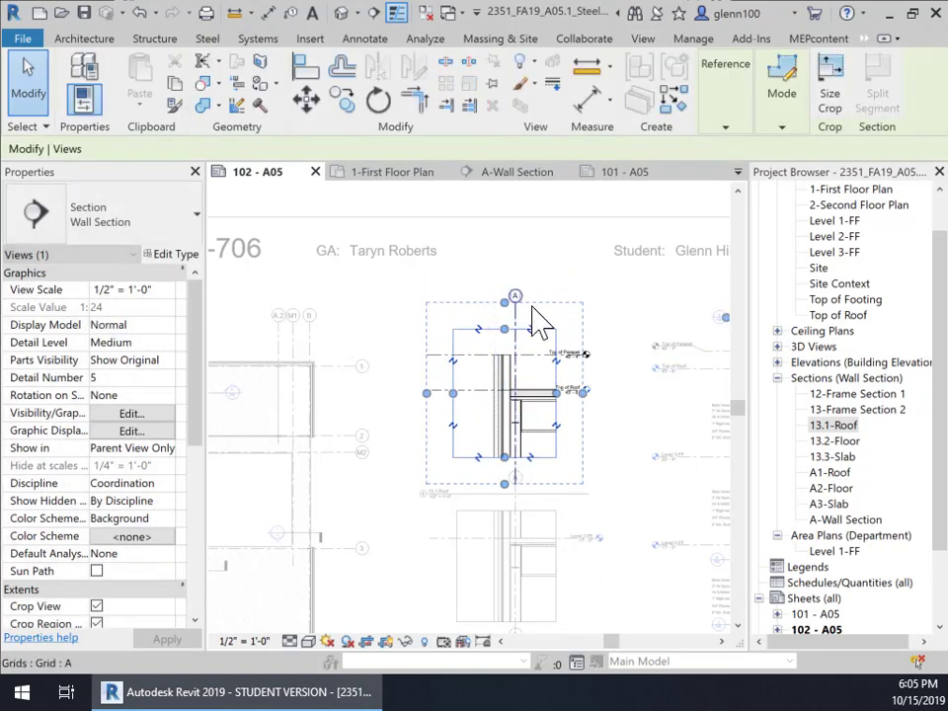
click(637, 427)
middle_drag(575, 443, 566, 393)
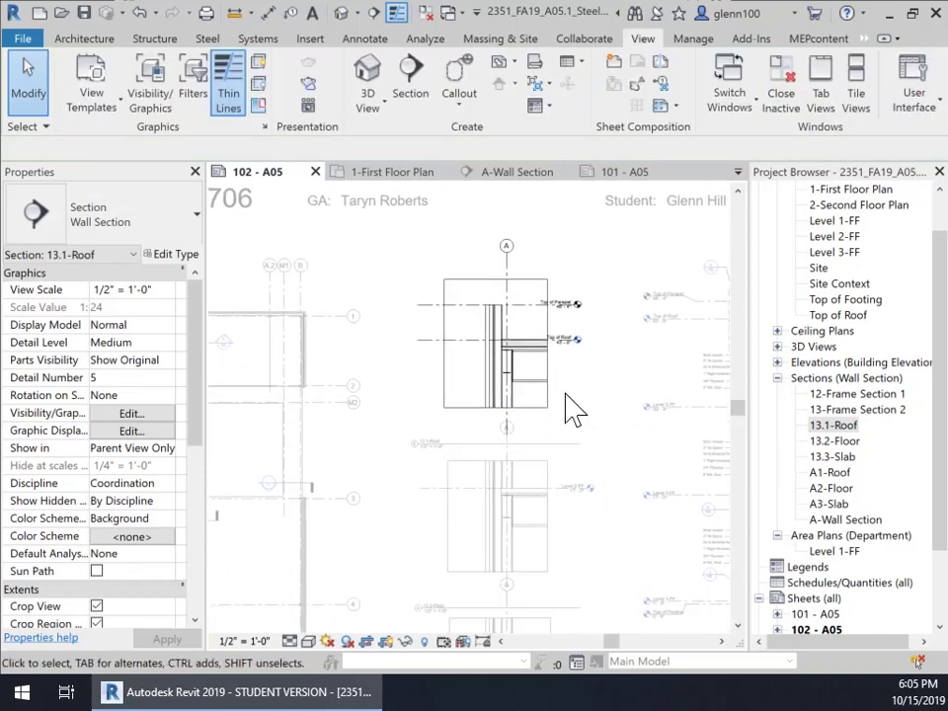
right_click(523, 390)
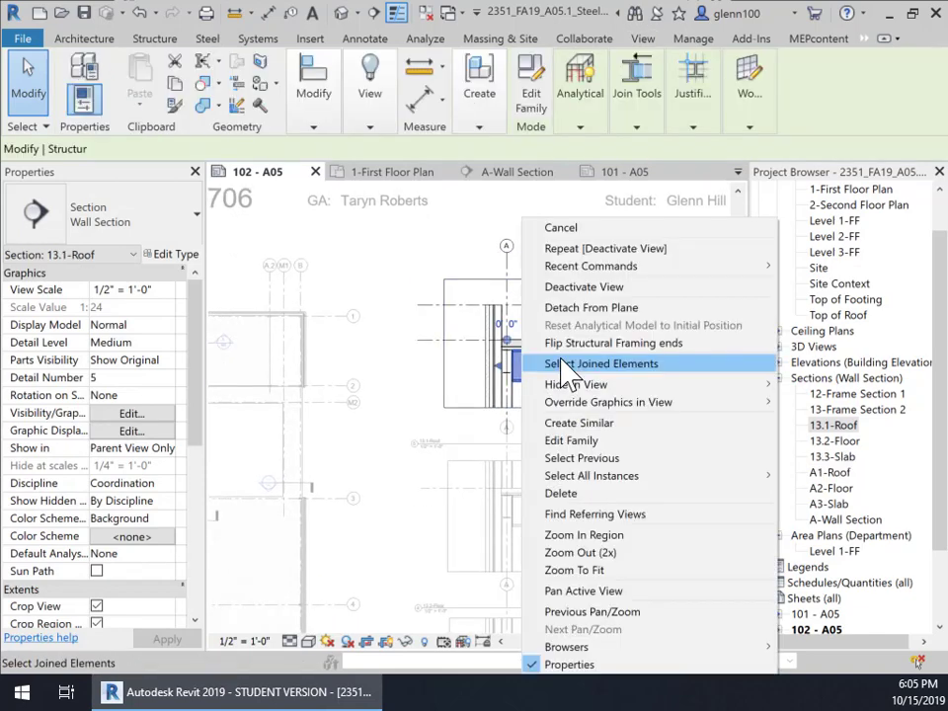
click(577, 287)
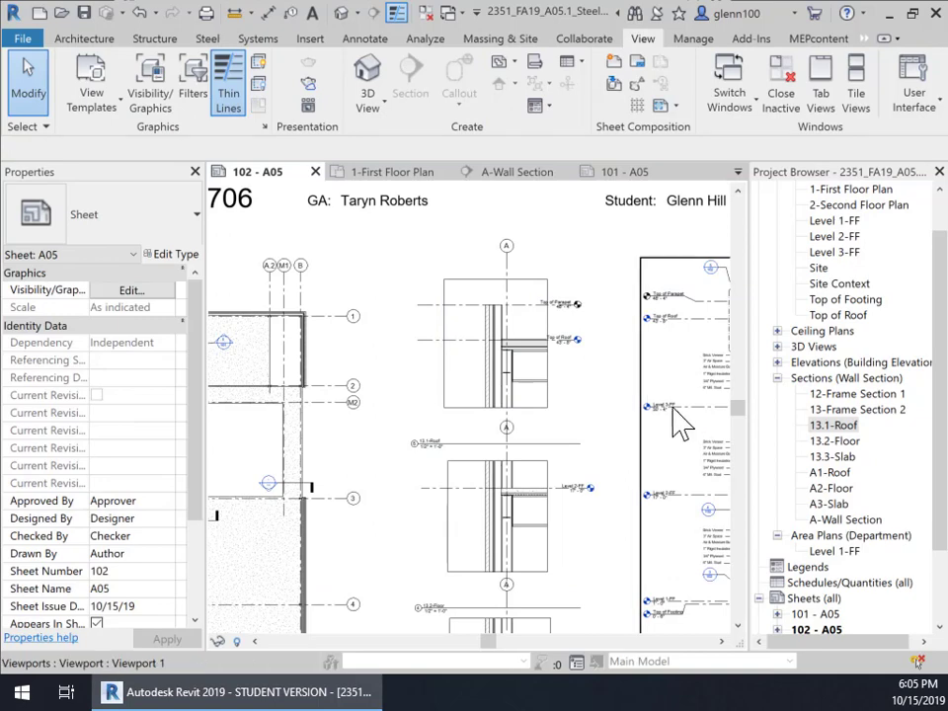
- Nudge the 13.1-Roof viewport up on the sheet to add space above the floor detail
click(543, 382)
key(Up)
key(Up)
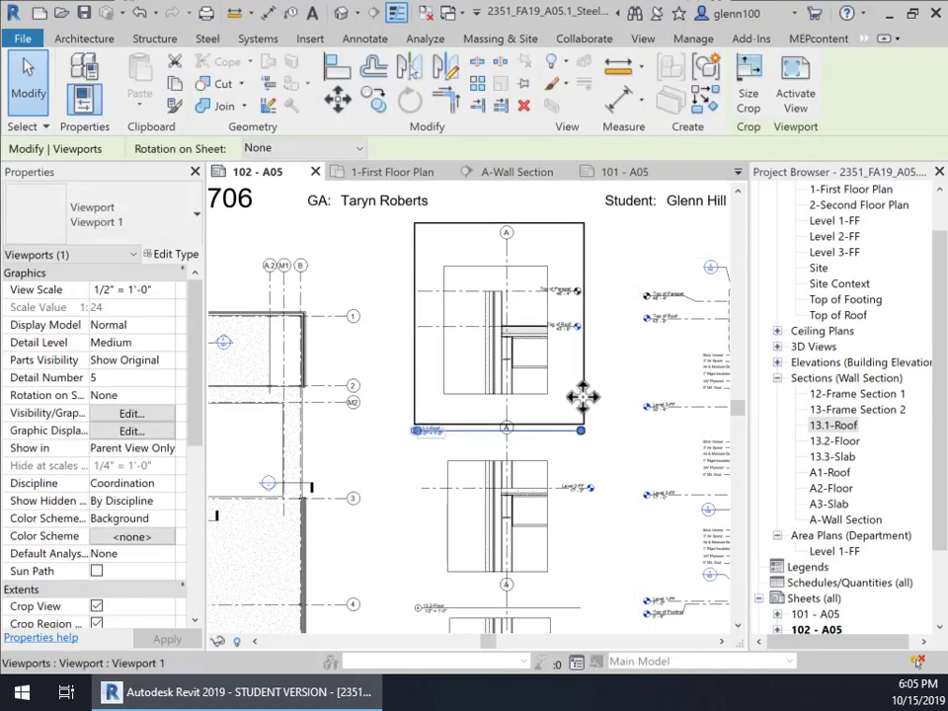
click(621, 440)
- Move the 13.1-Roof view title up to just below its crop region, above the lower grid A bubble
click(493, 432)
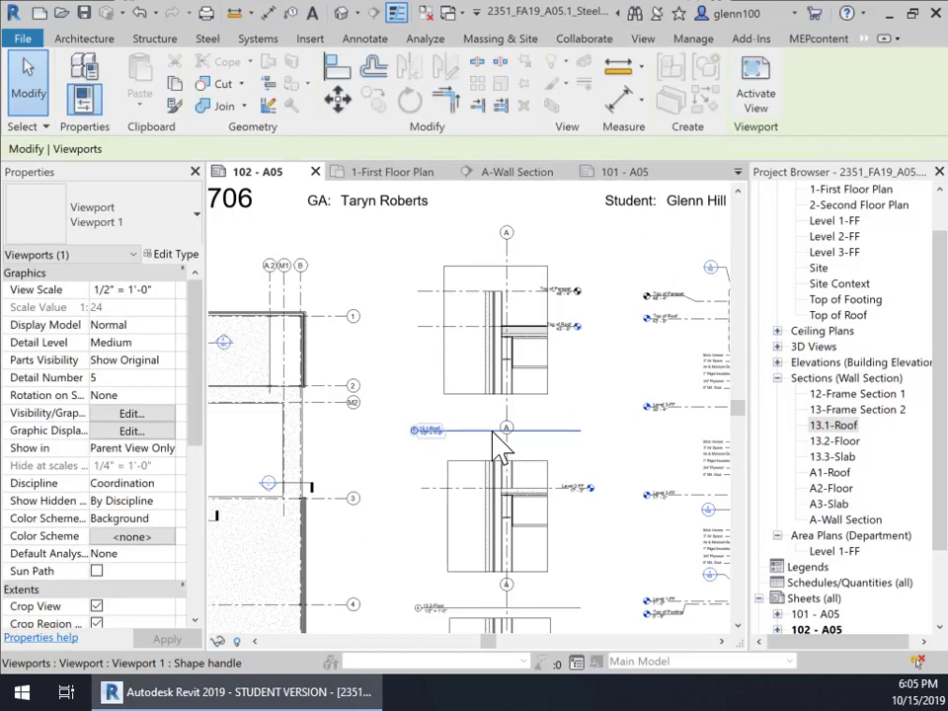
drag(484, 410, 485, 413)
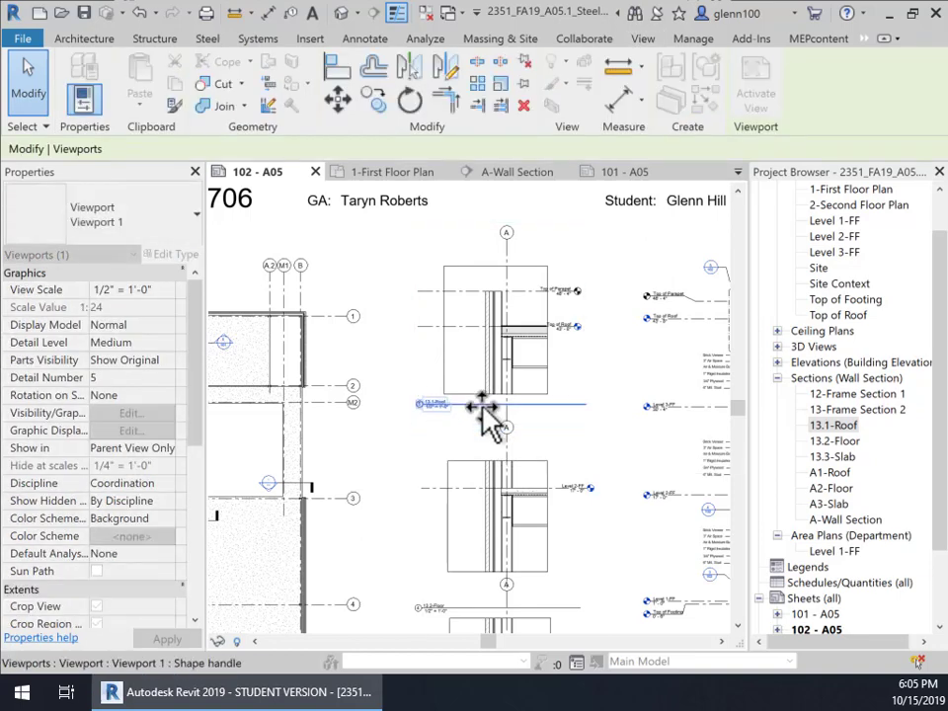
click(632, 383)
- Activate the 13.1-Roof view and extend the aligned Top of Roof and Top of Parapet level heads beyond the crop edge
scroll(559, 442, down, 1)
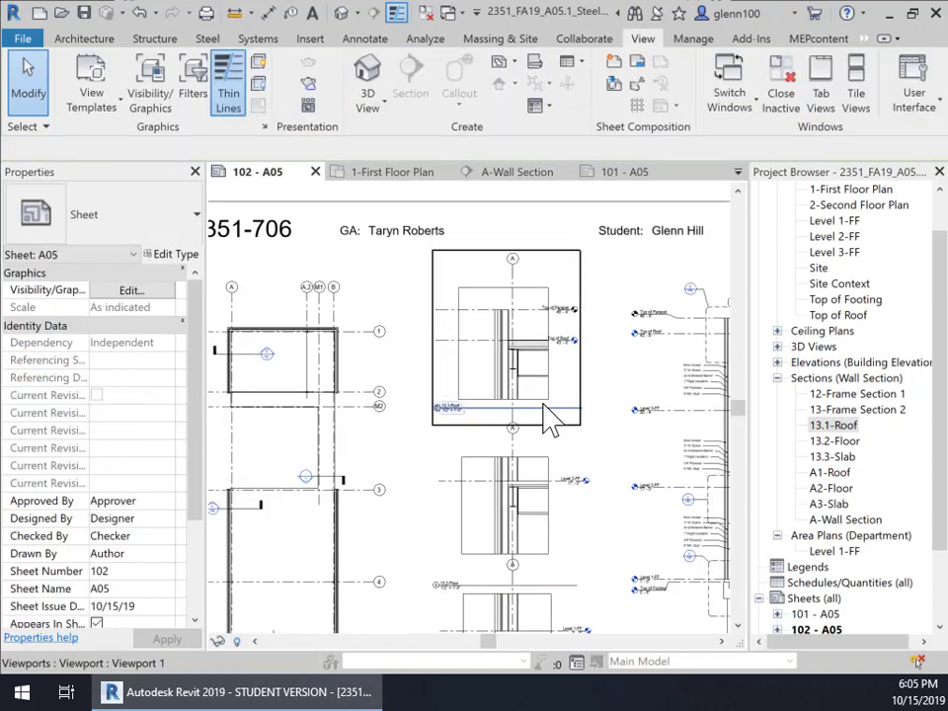
scroll(582, 357, up, 2)
right_click(519, 361)
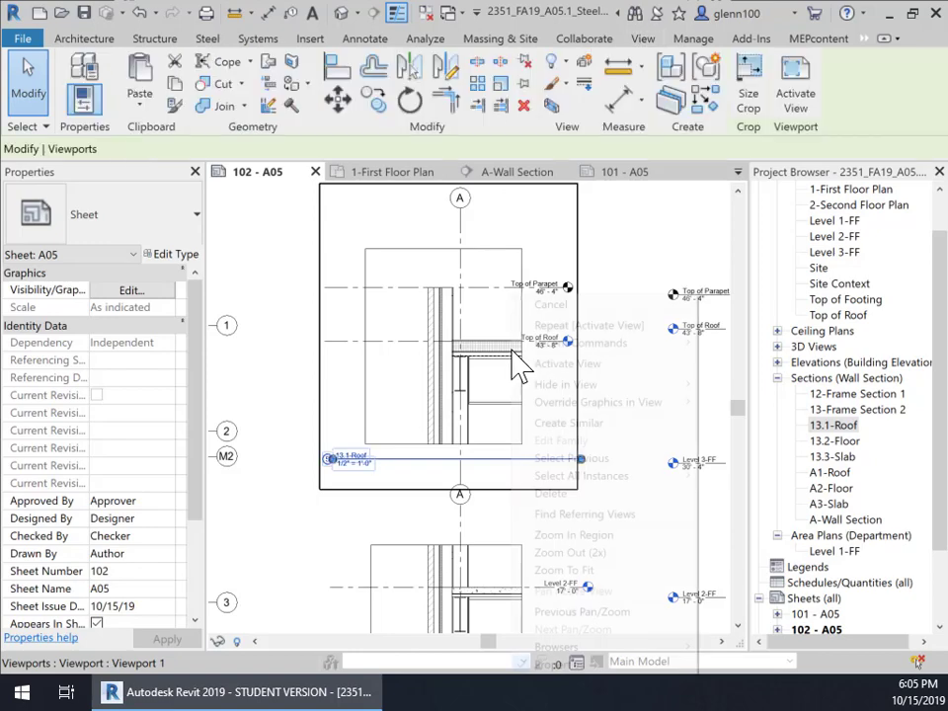
click(578, 365)
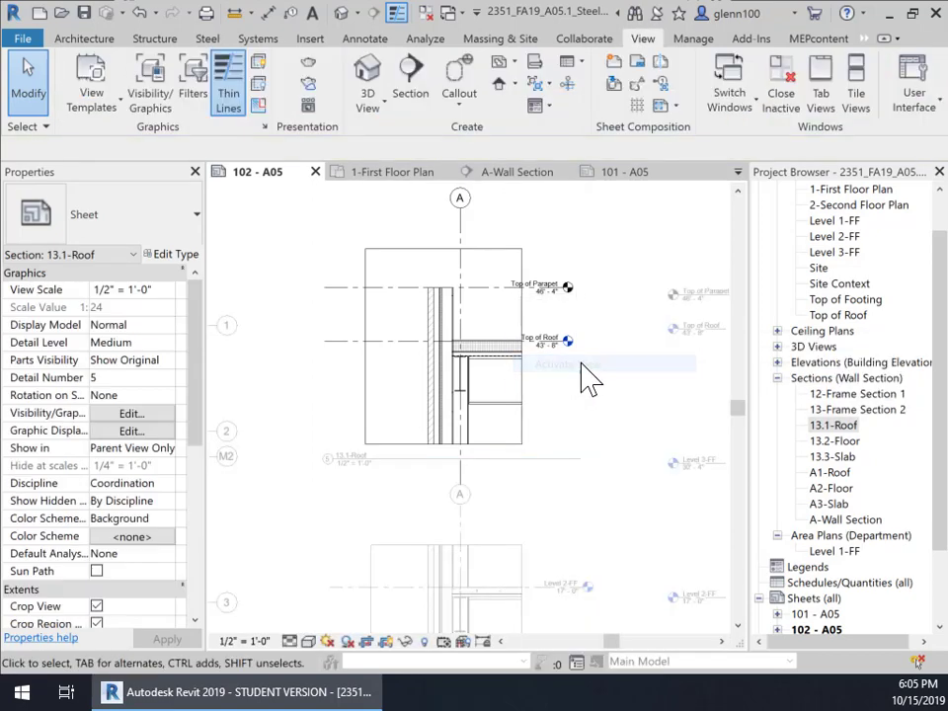
scroll(582, 377, up, 1)
scroll(565, 355, up, 1)
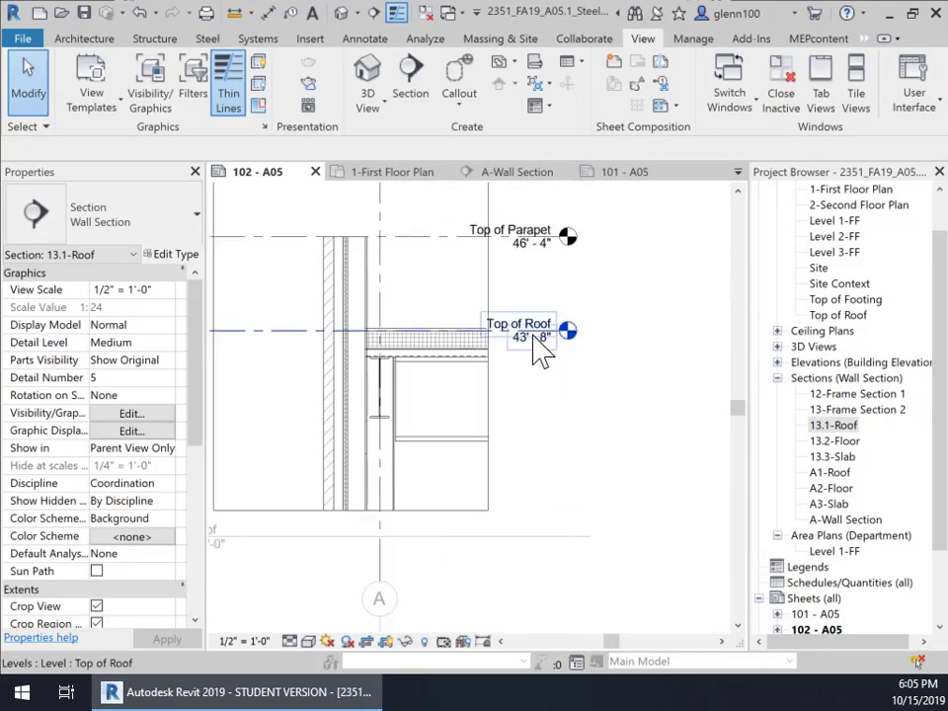
click(542, 350)
drag(562, 332, 597, 331)
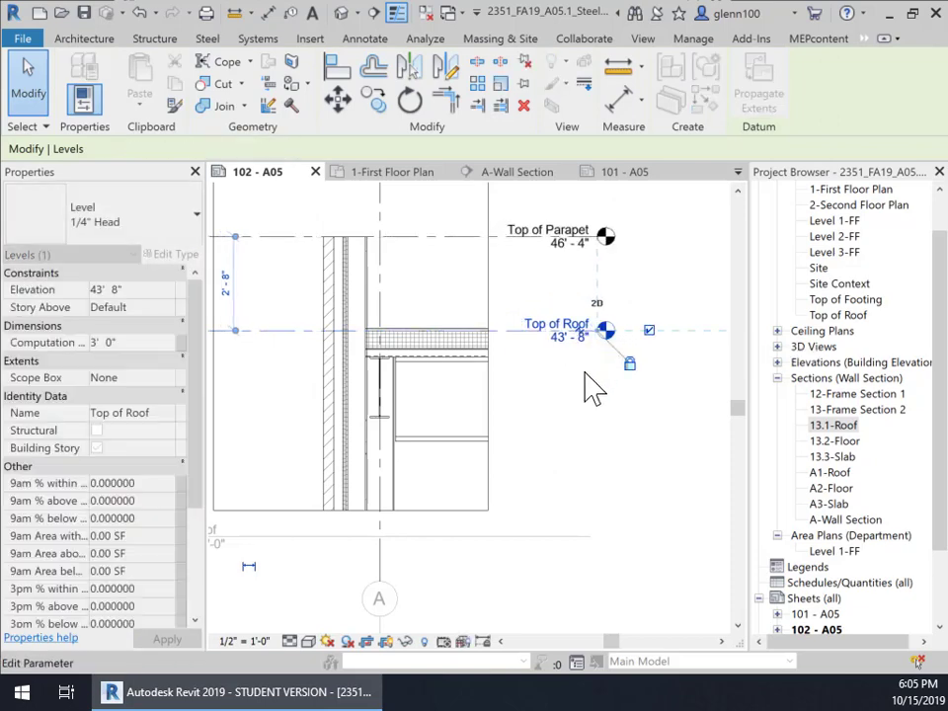
- Clear the Top of Roof level selection and deactivate the 13.1-Roof view to return to the sheet
double_click(567, 424)
middle_drag(513, 464, 567, 381)
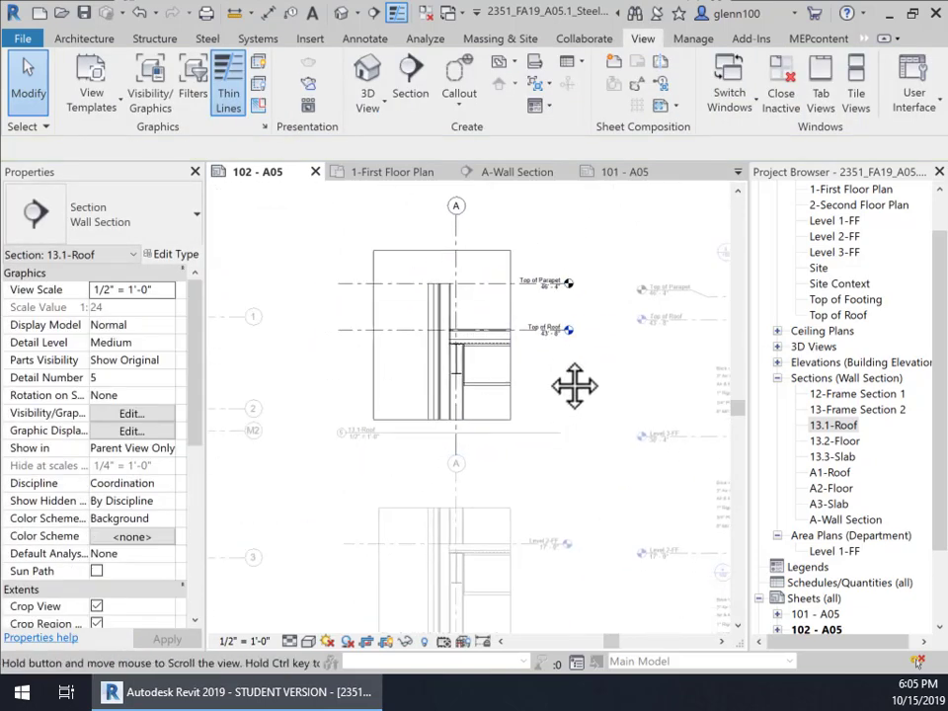
scroll(350, 434, down, 1)
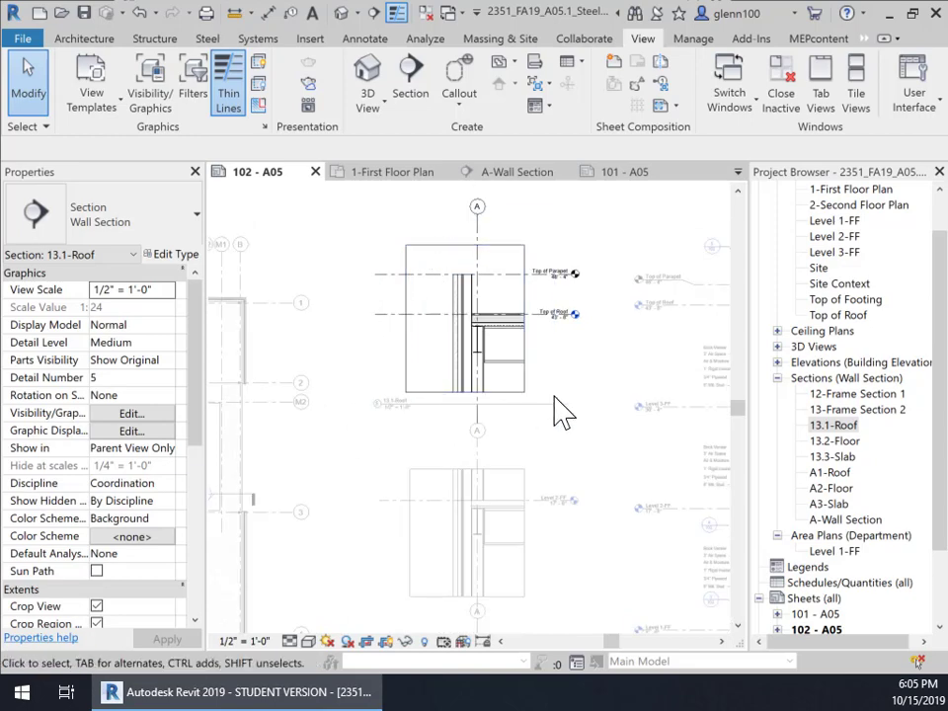
scroll(554, 456, down, 2)
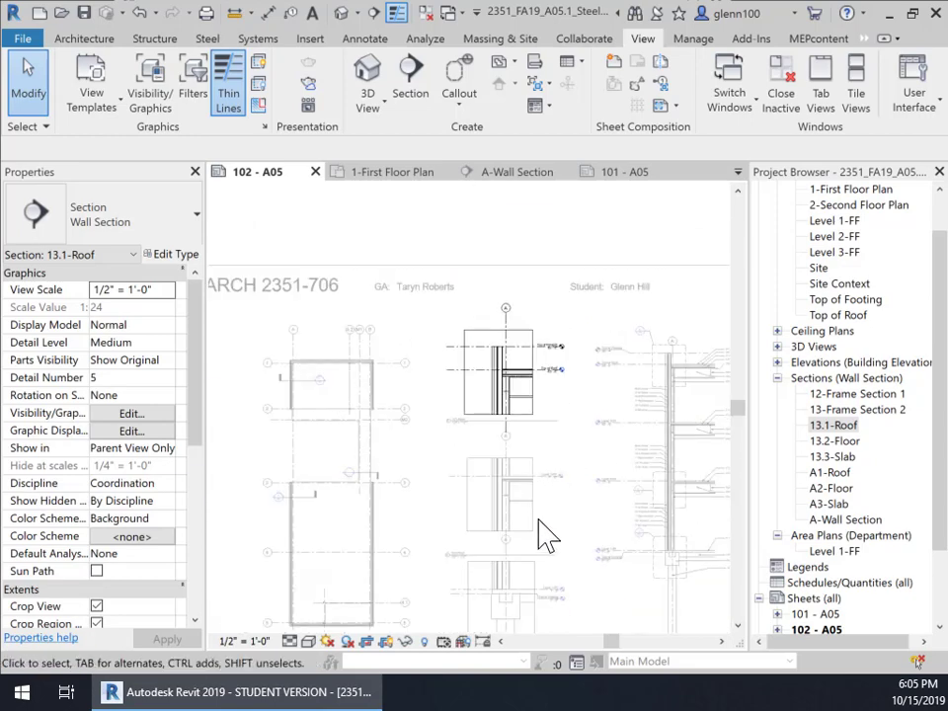
middle_drag(613, 520, 594, 363)
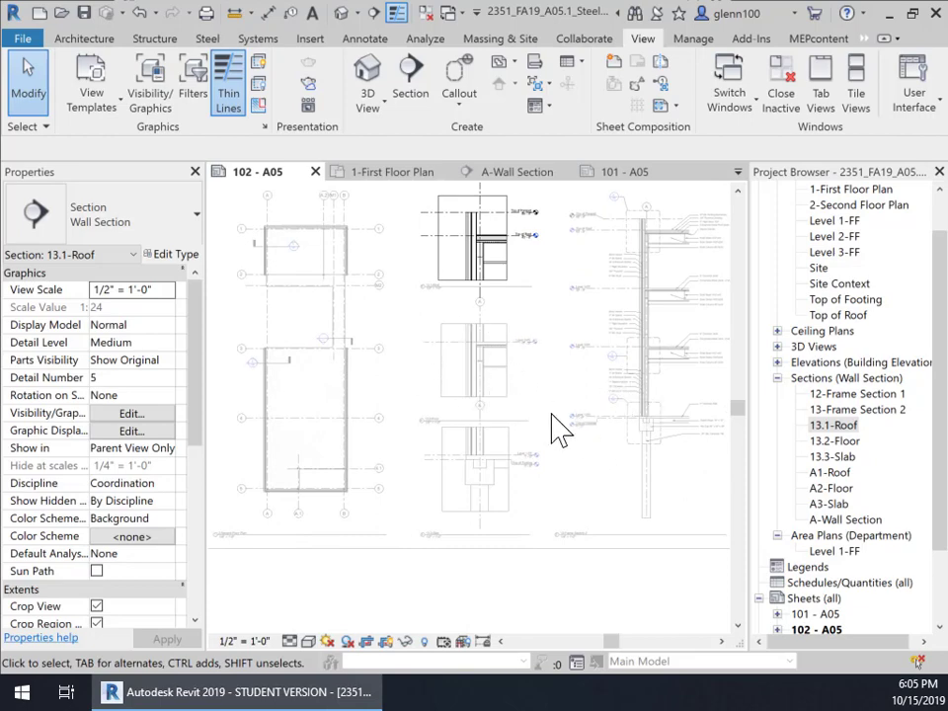
right_click(494, 275)
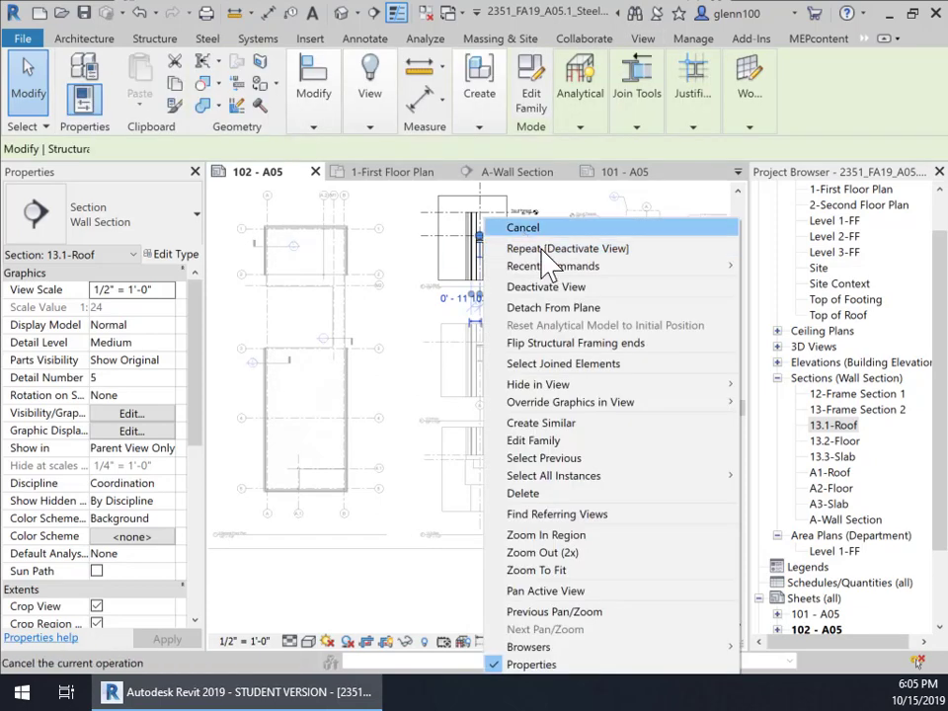
click(548, 287)
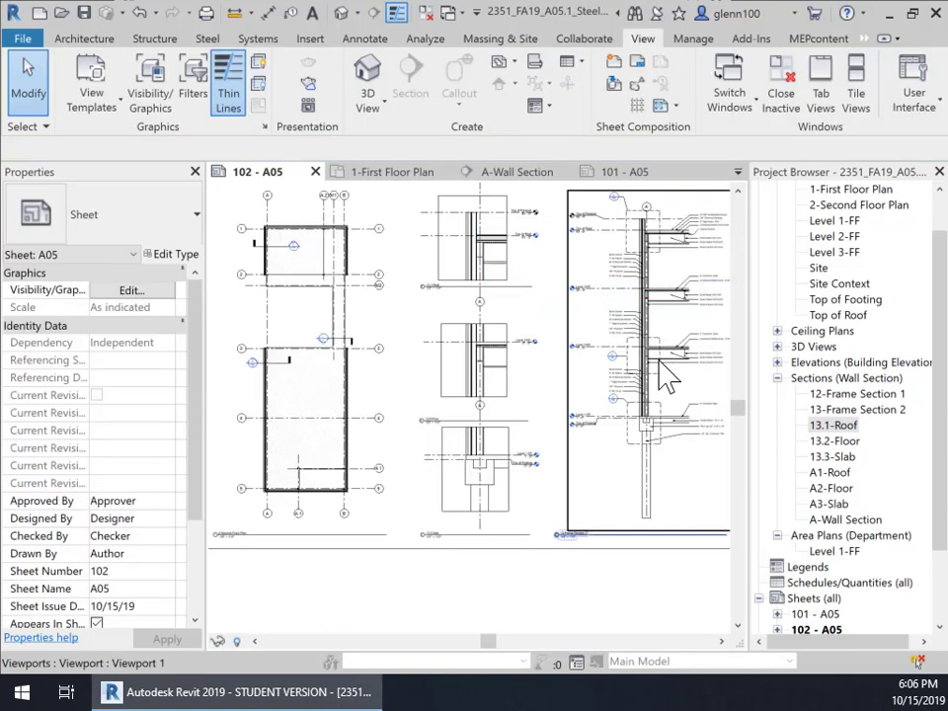
- Move the 13.2-Floor view title up to just below its crop region, above the lower grid A bubble
scroll(652, 375, up, 3)
scroll(681, 380, up, 2)
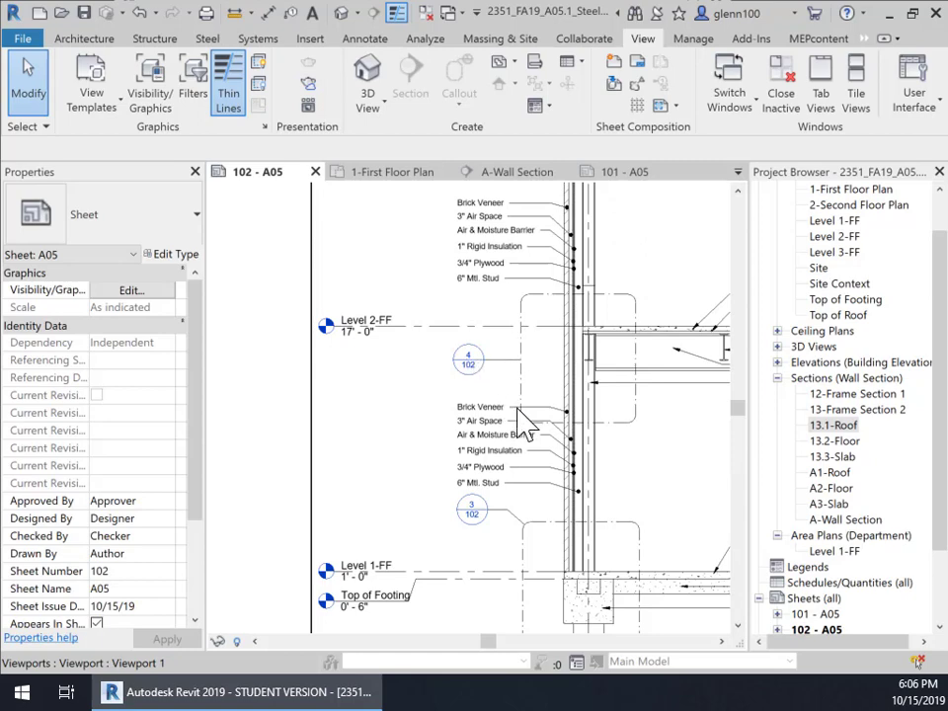
scroll(416, 470, down, 4)
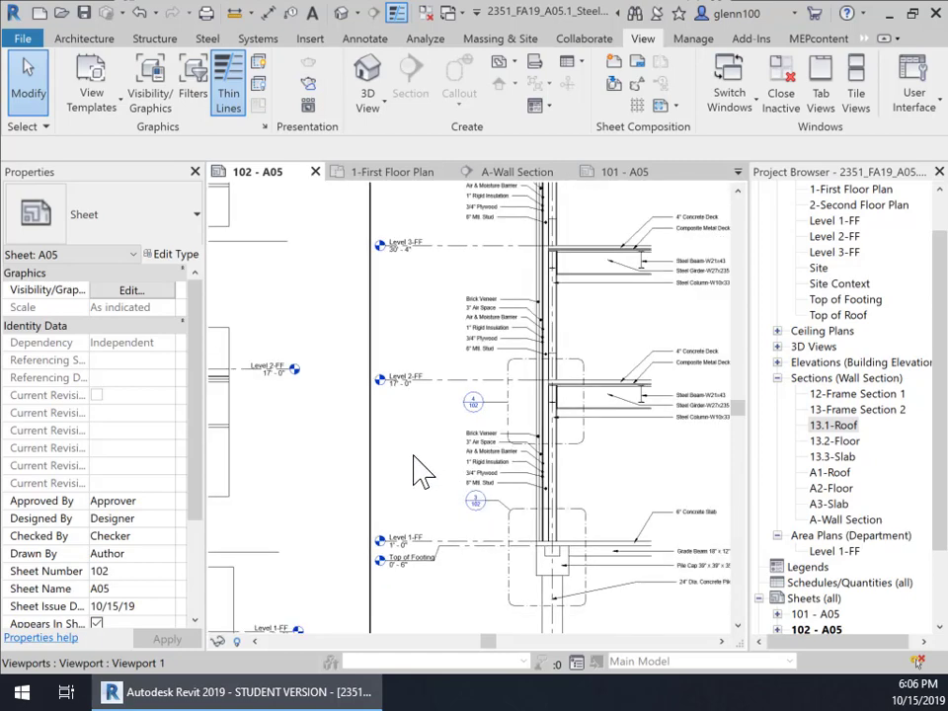
middle_drag(402, 446, 589, 430)
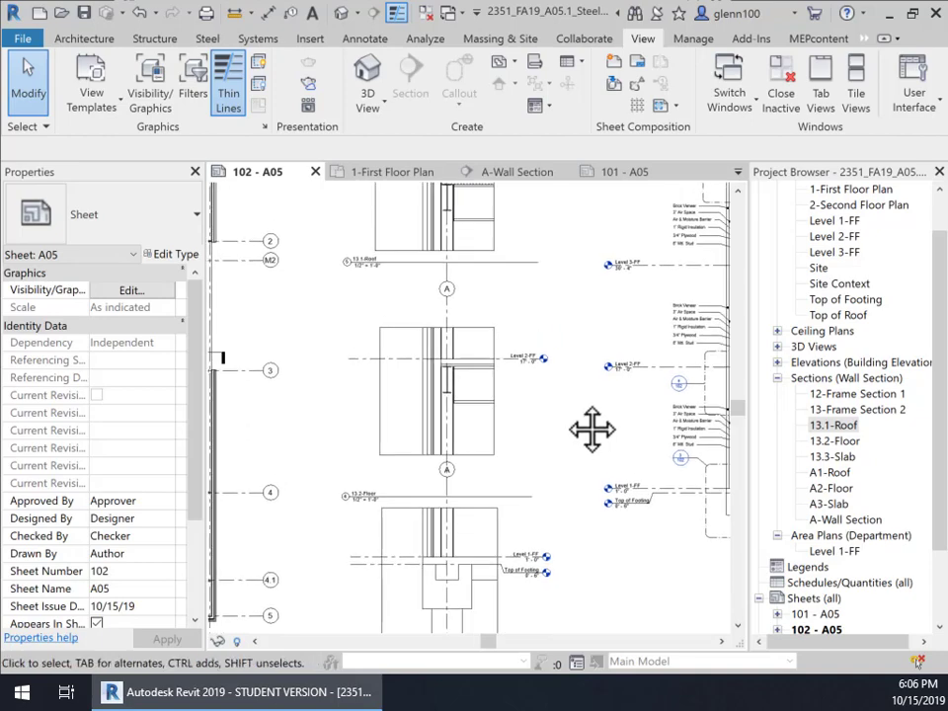
scroll(375, 504, up, 3)
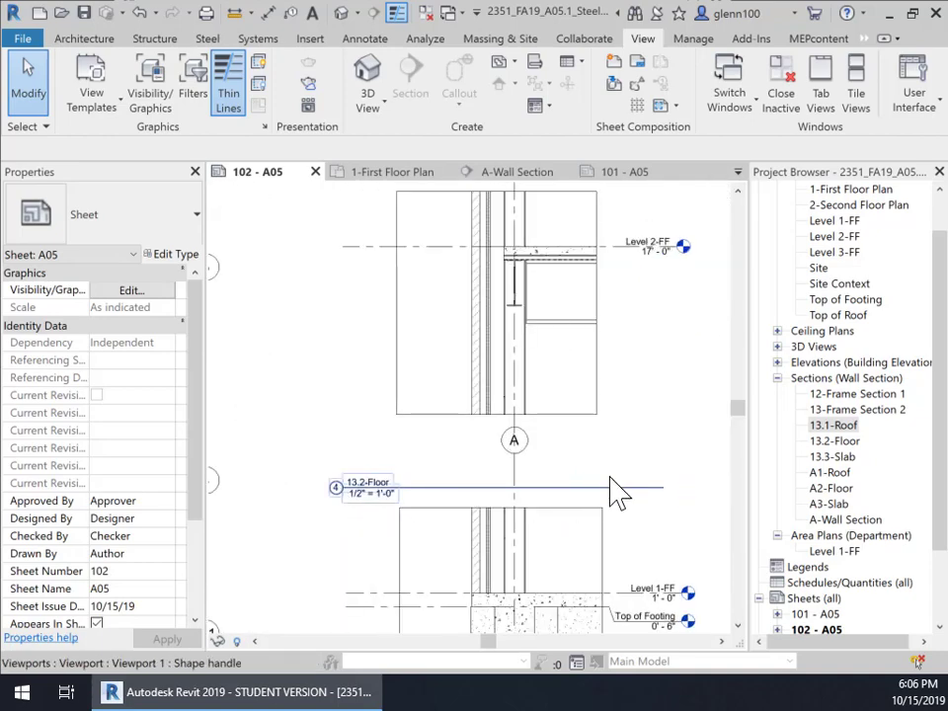
middle_drag(610, 491, 632, 383)
click(593, 410)
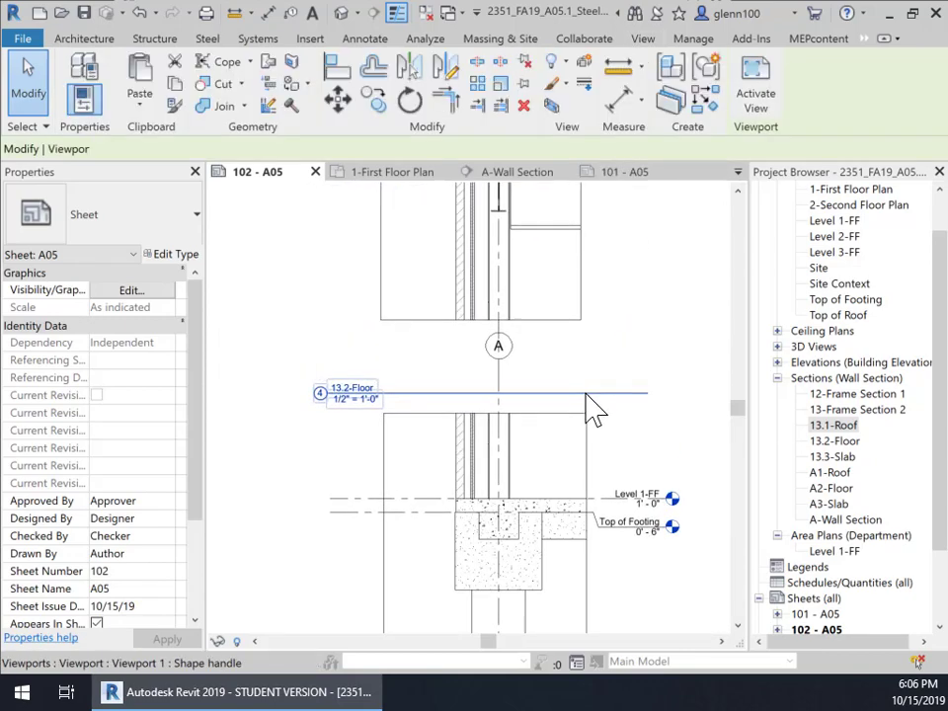
drag(566, 390, 572, 329)
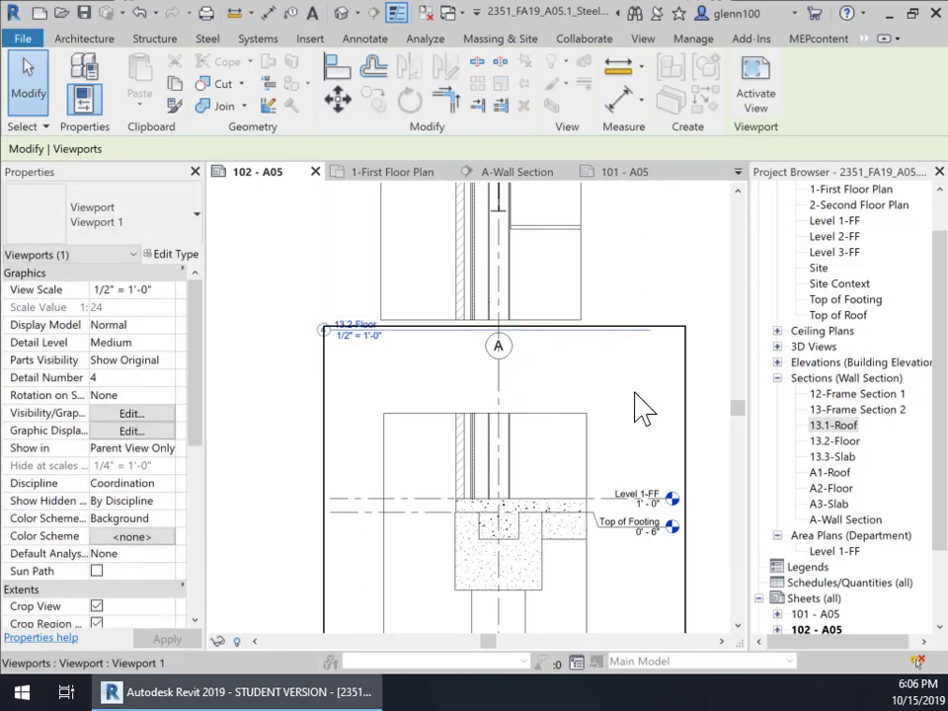
click(714, 342)
- Examine the floor and slab callout references on 13-Frame Section 2 and the overall layout of sheet 102
scroll(631, 413, down, 4)
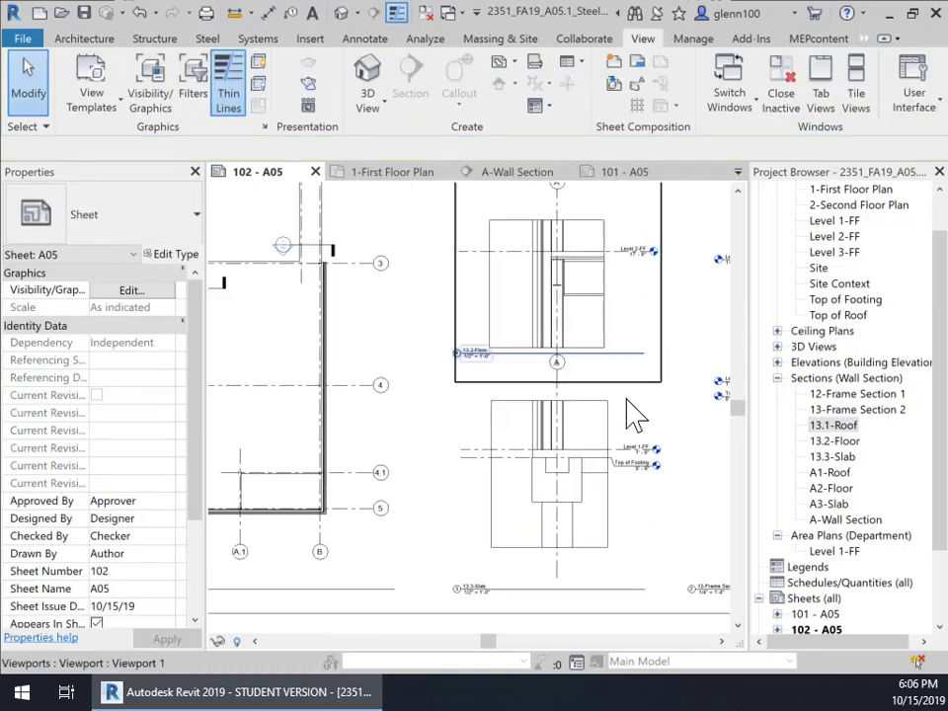
middle_drag(626, 423, 476, 359)
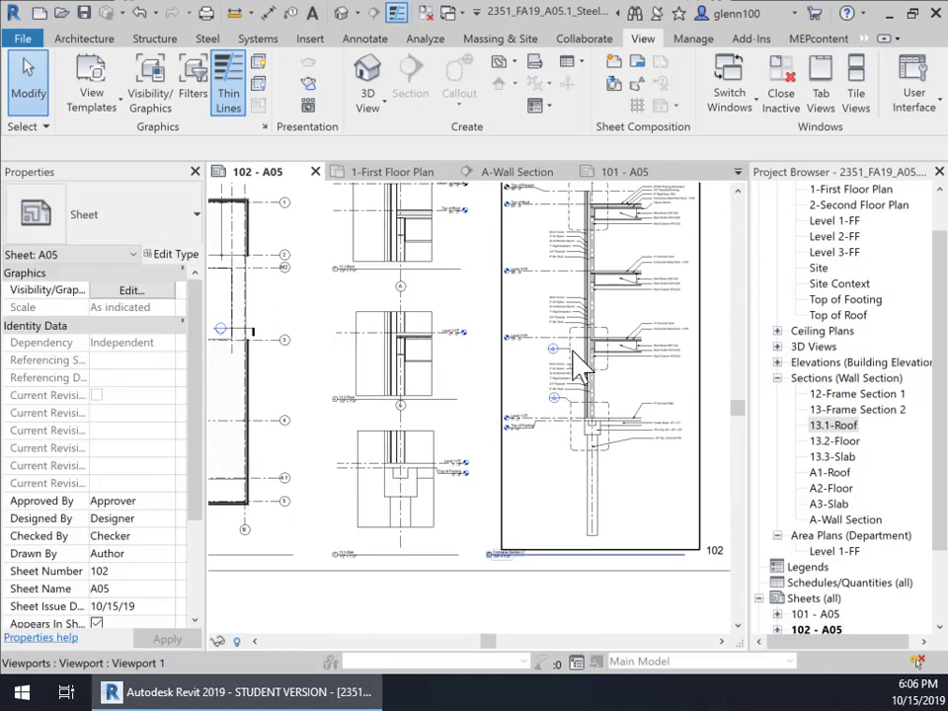
scroll(561, 368, up, 3)
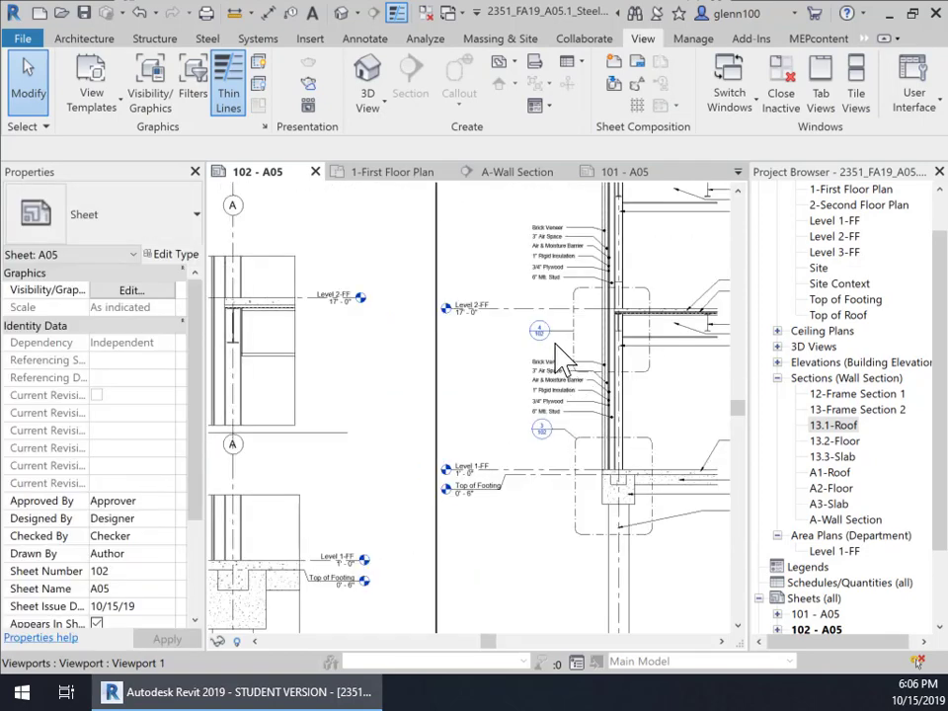
scroll(548, 349, up, 2)
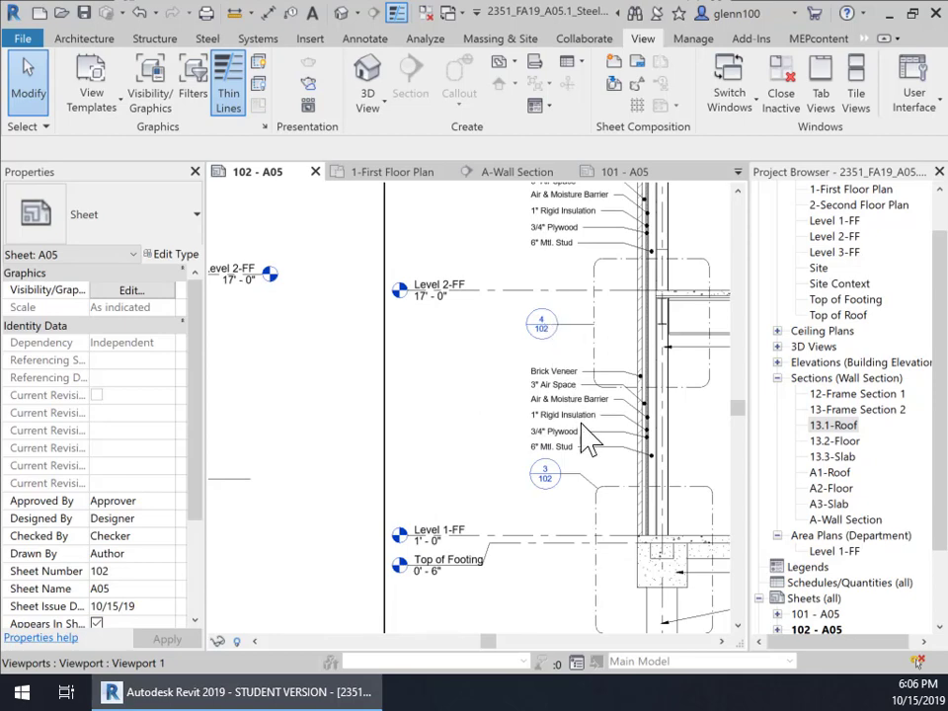
scroll(587, 439, down, 5)
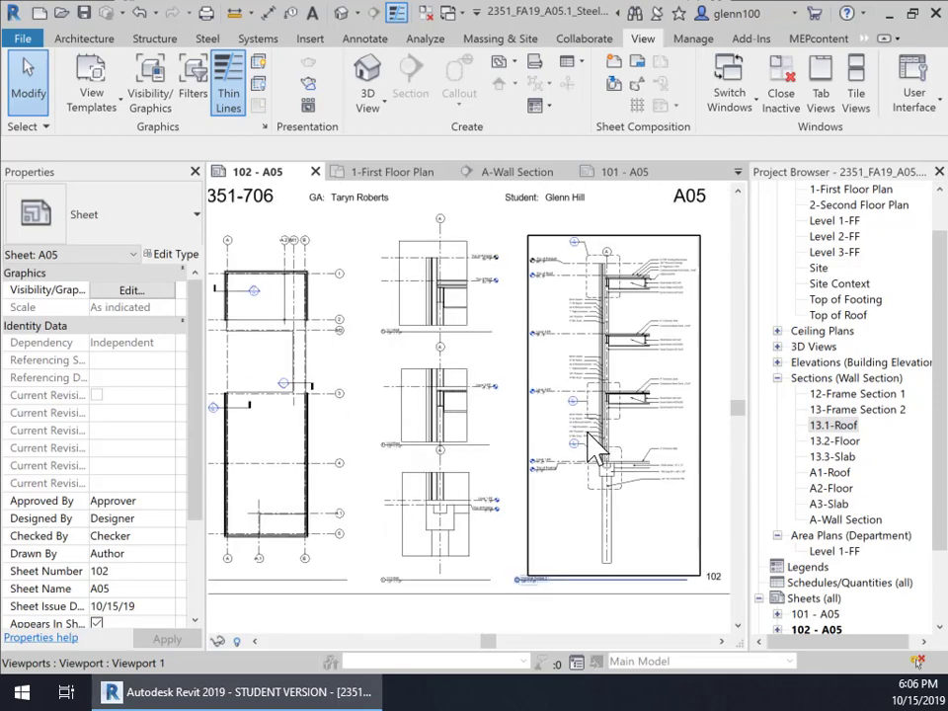
middle_drag(589, 446, 624, 441)
scroll(639, 462, down, 2)
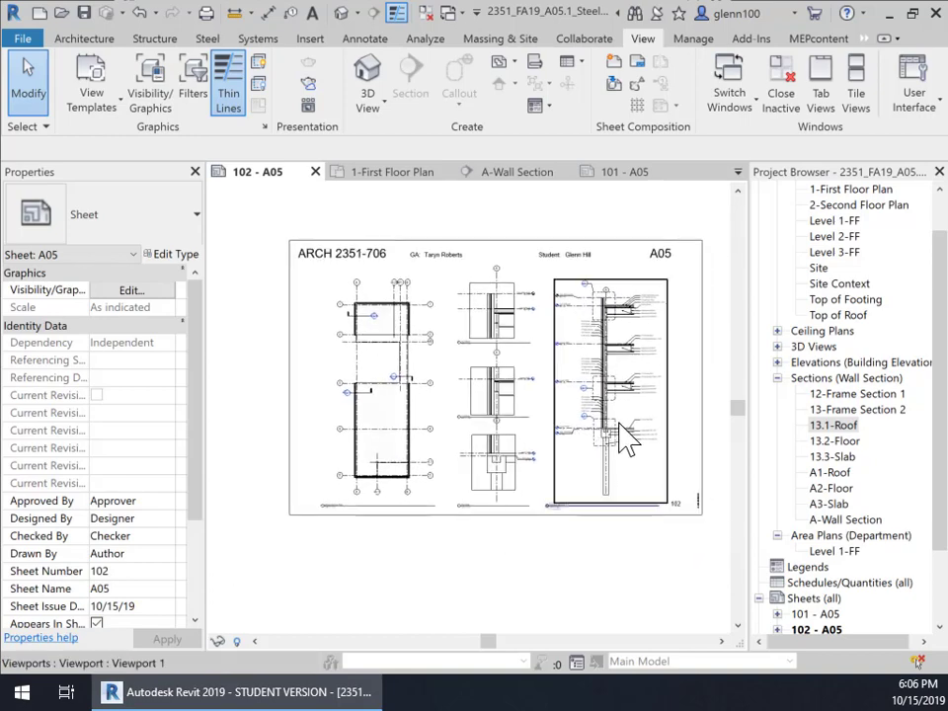